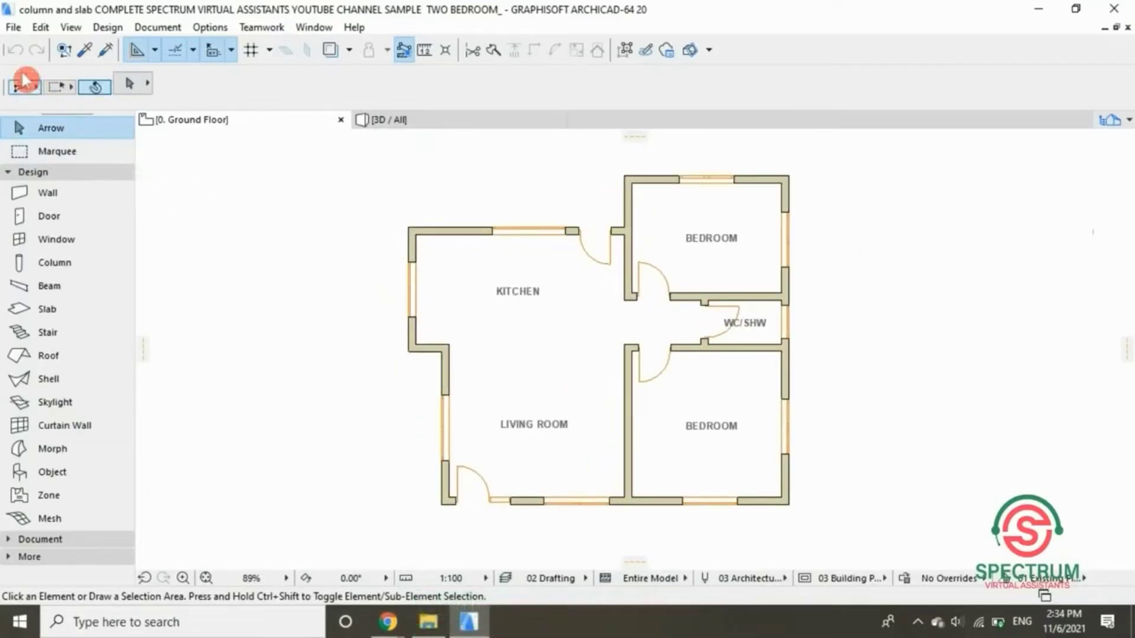
- Bring up the Design menu's Design Tools list to reach the Slab tool
left_click(109, 30)
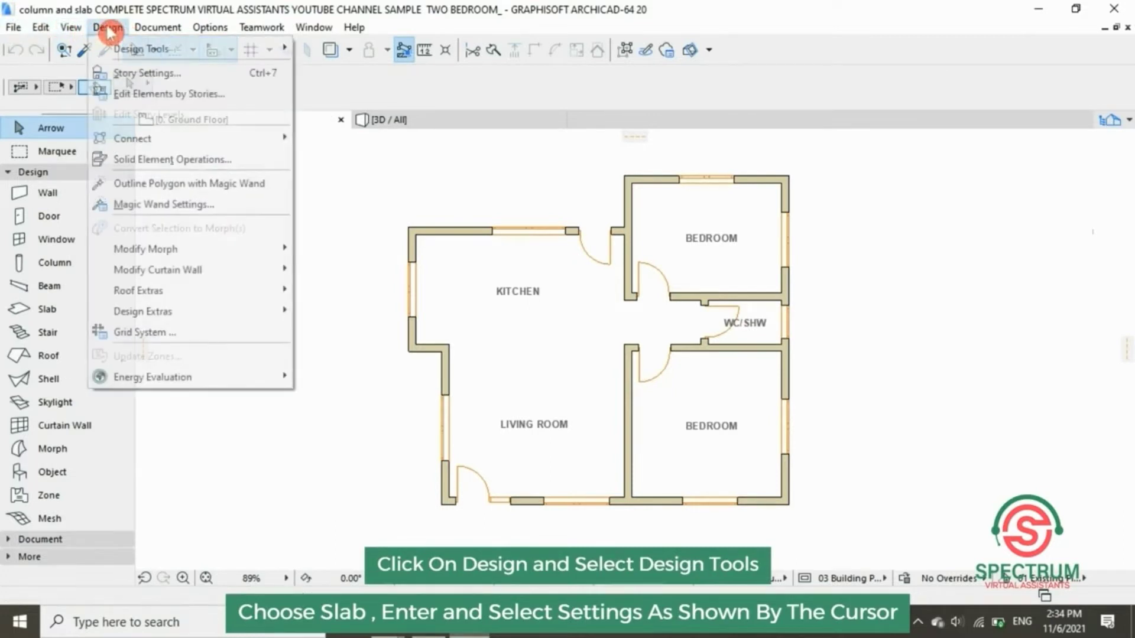
mouse_move(114, 49)
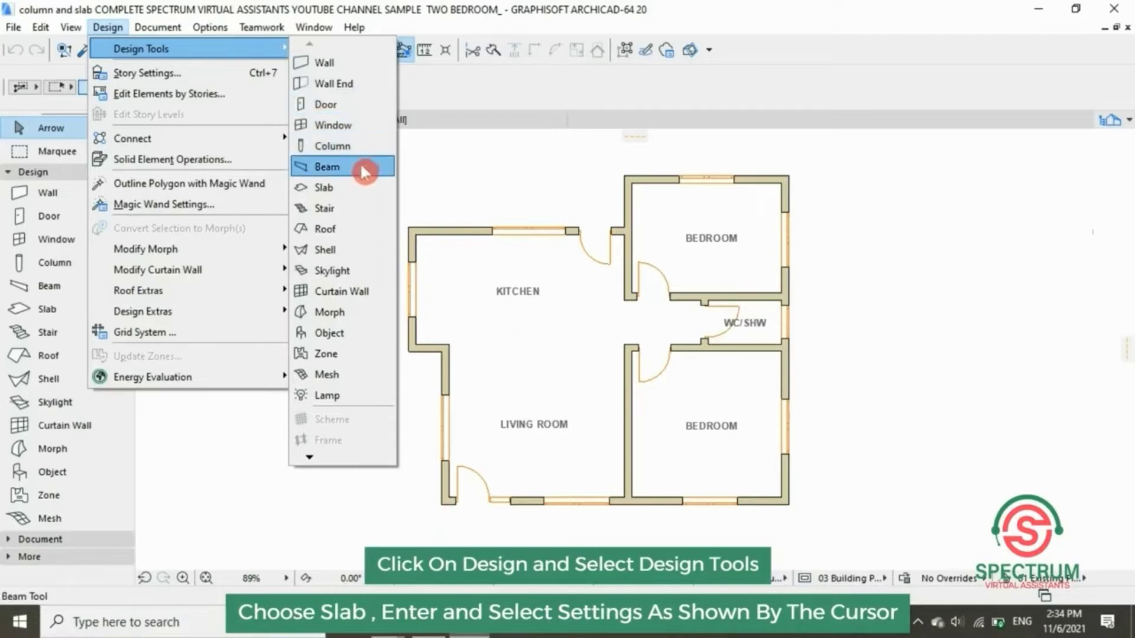
- Activate the Slab tool and show its default Geometry and Positioning settings
left_click(324, 187)
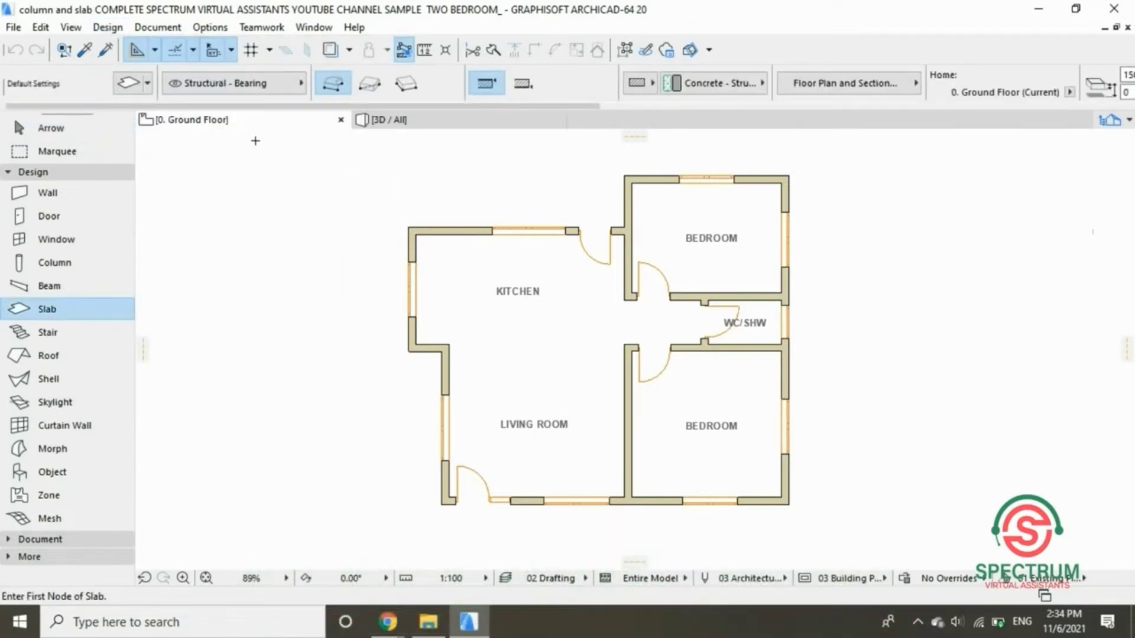
left_click(127, 85)
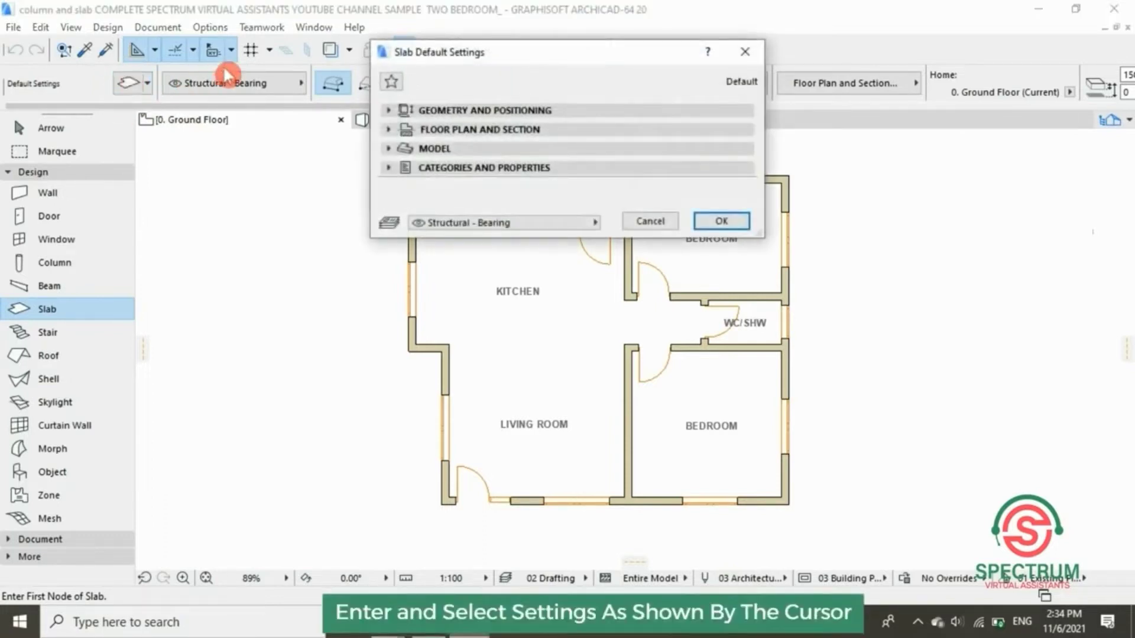
left_click(612, 57)
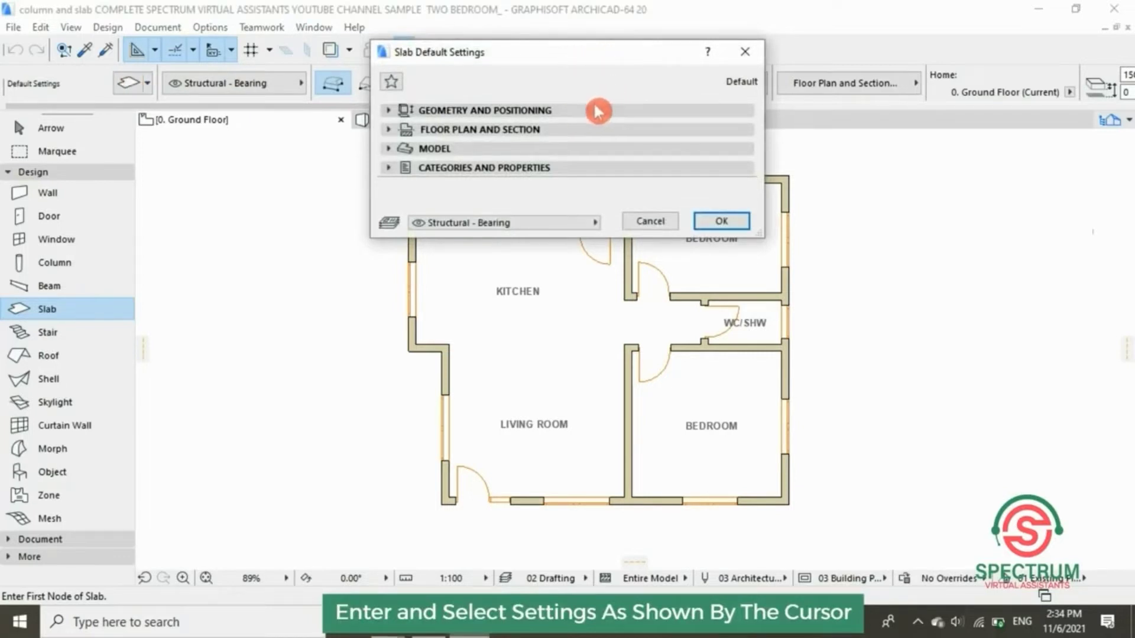
left_click(562, 113)
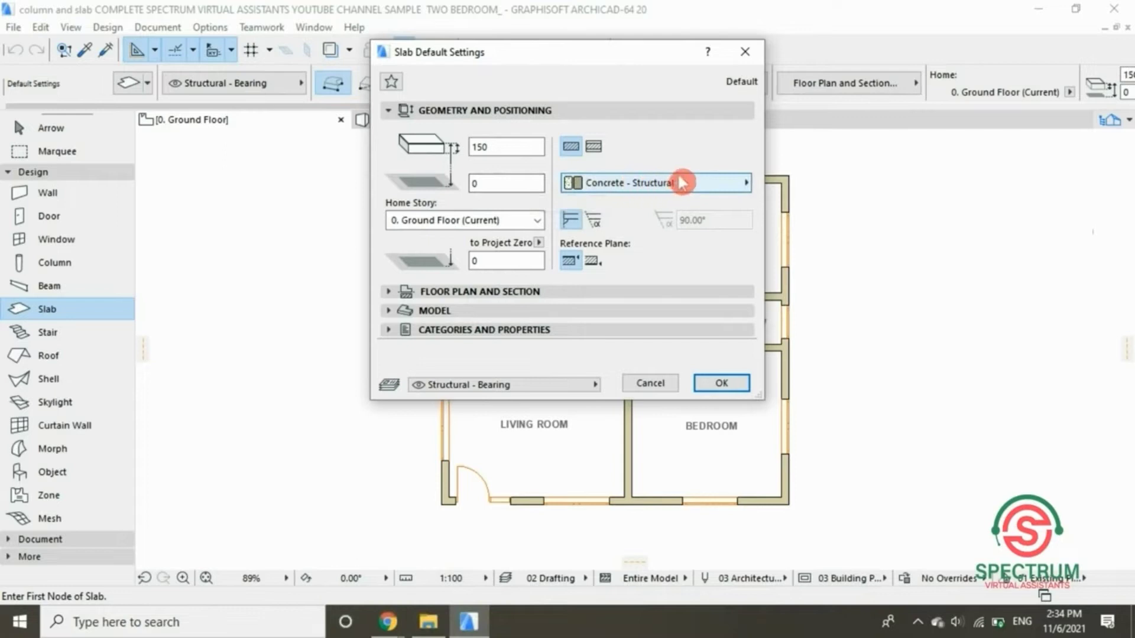
- Set the slab material to Concrete - Structural and home story to 0. Ground Floor
left_click(714, 187)
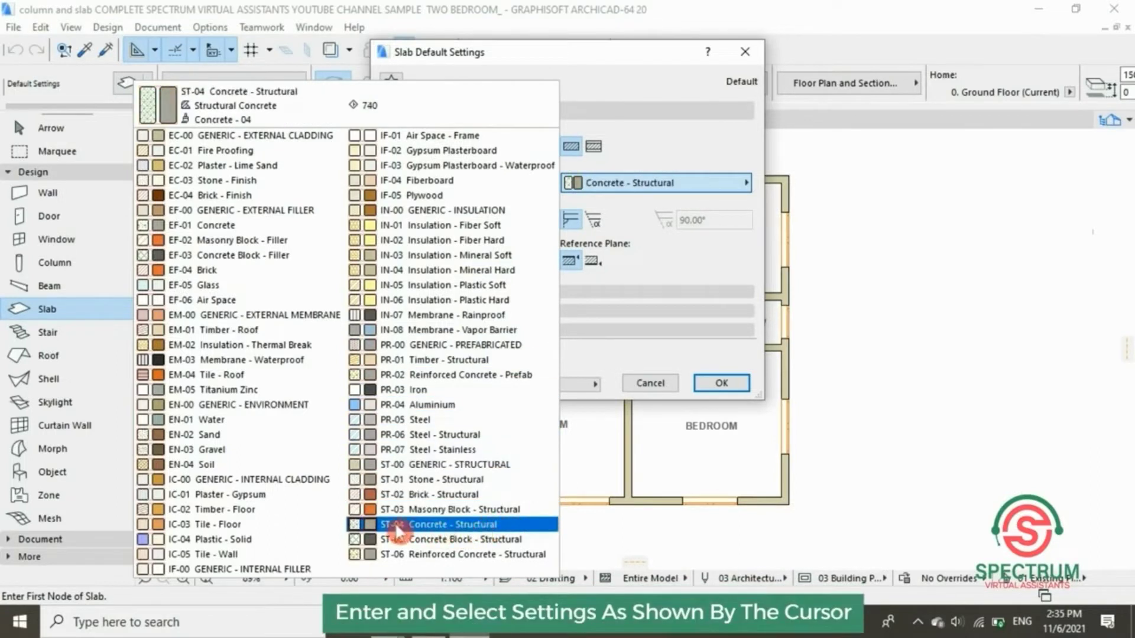
left_click(436, 526)
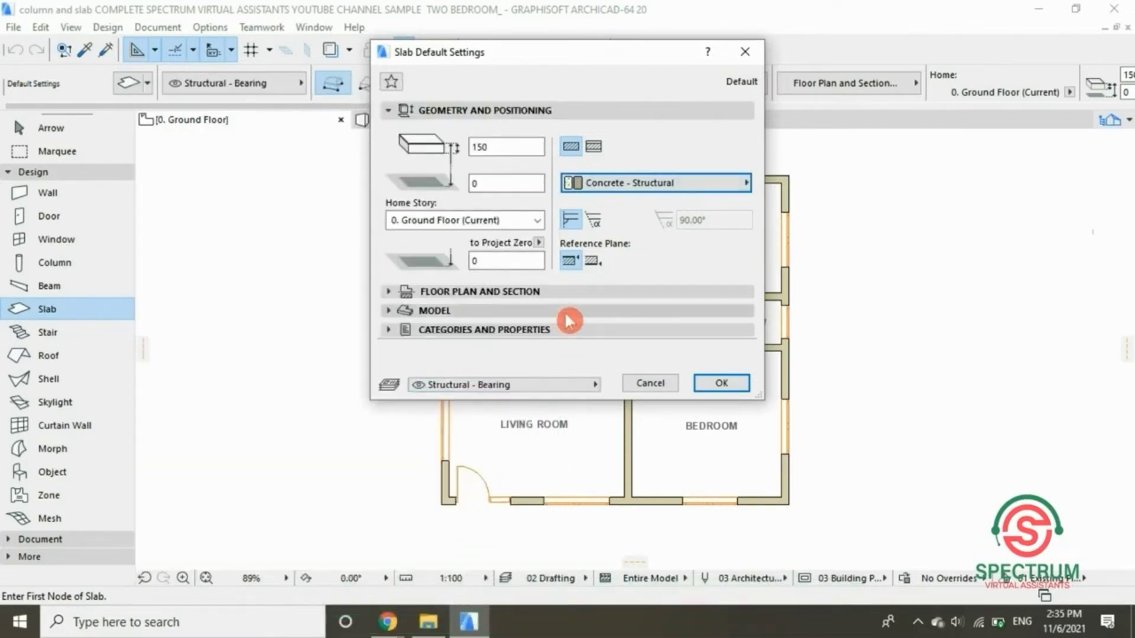
left_click(540, 222)
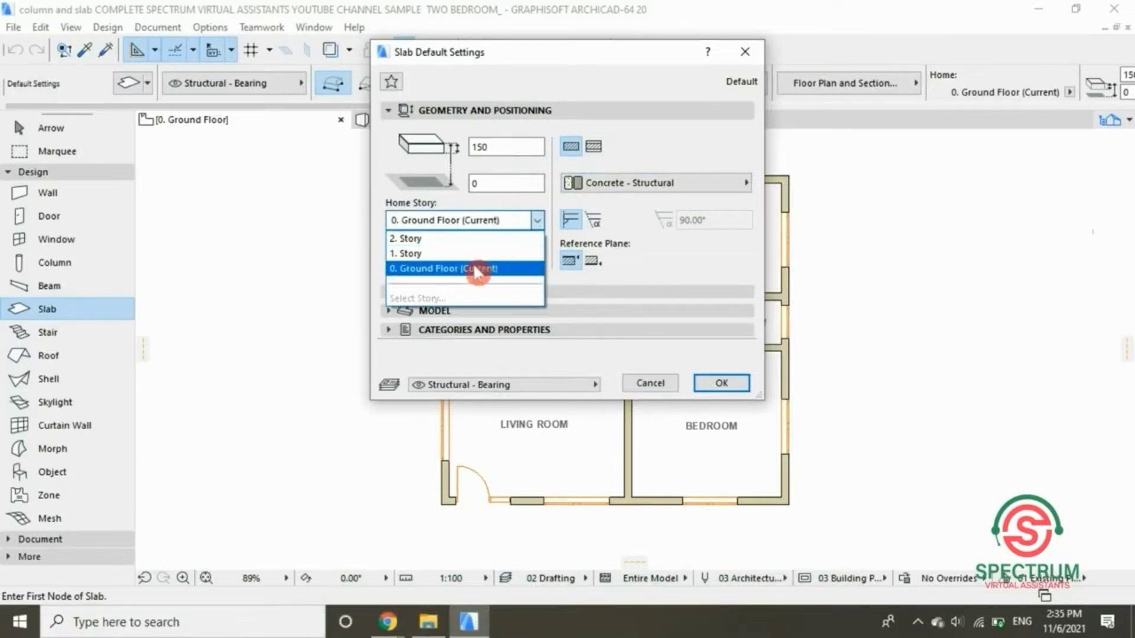
left_click(476, 271)
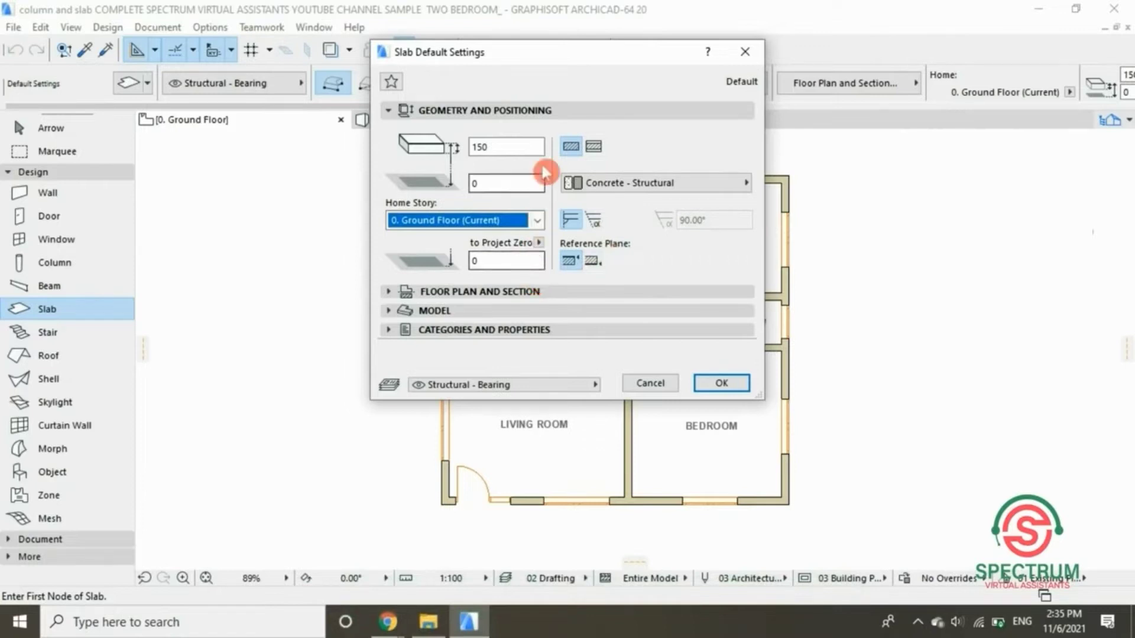
left_click(537, 111)
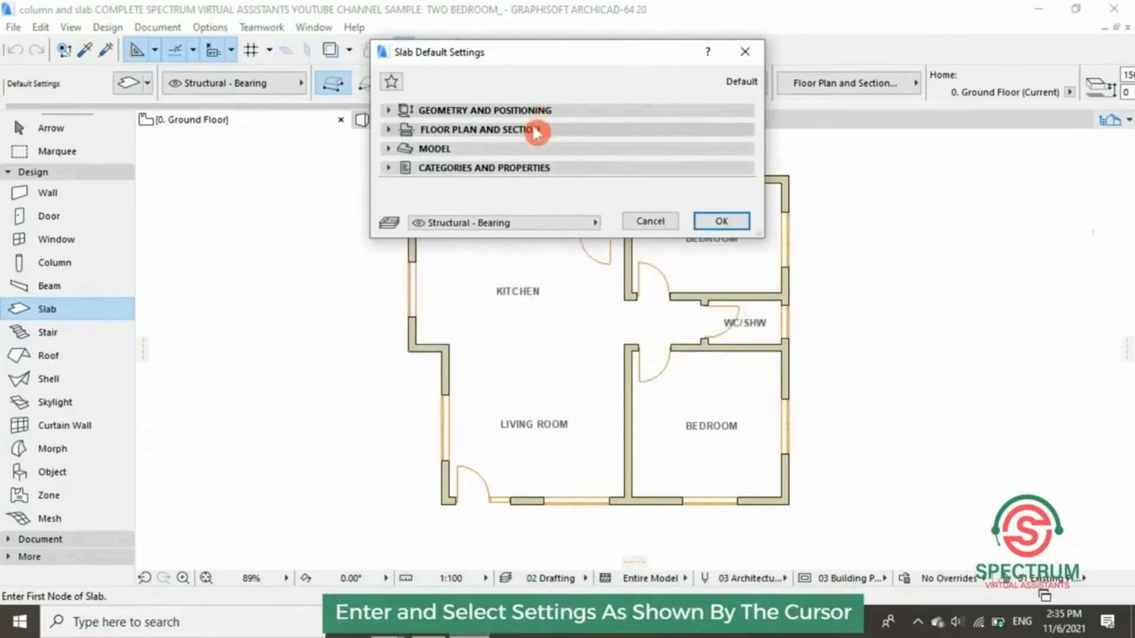
left_click(536, 130)
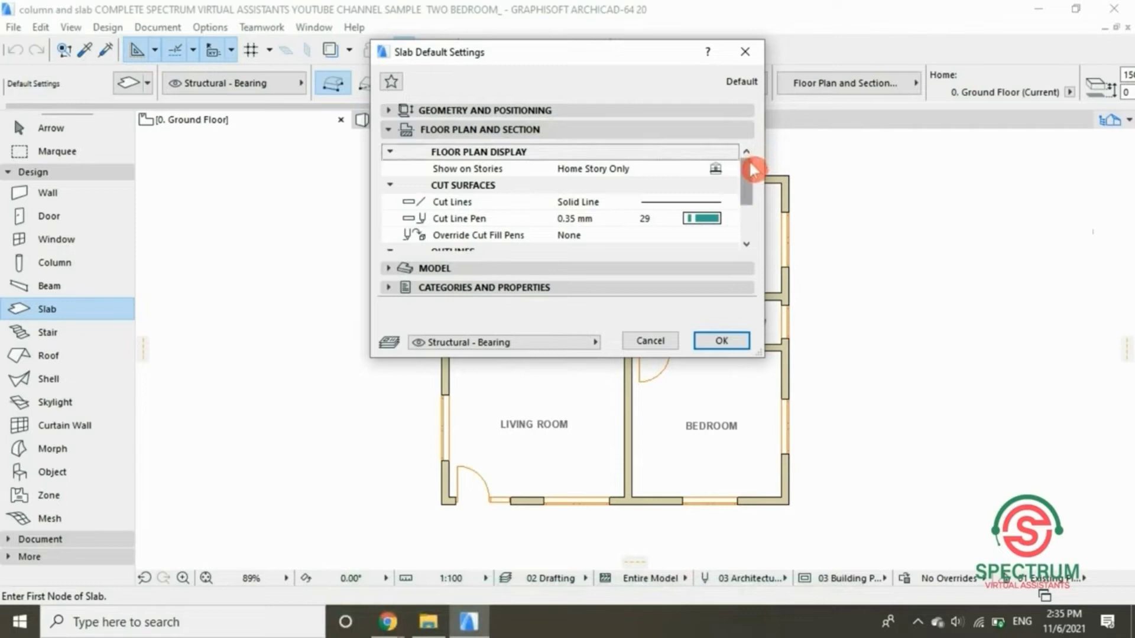
mouse_move(752, 171)
left_mouse_down()
mouse_move(754, 205)
mouse_move(744, 173)
left_mouse_up()
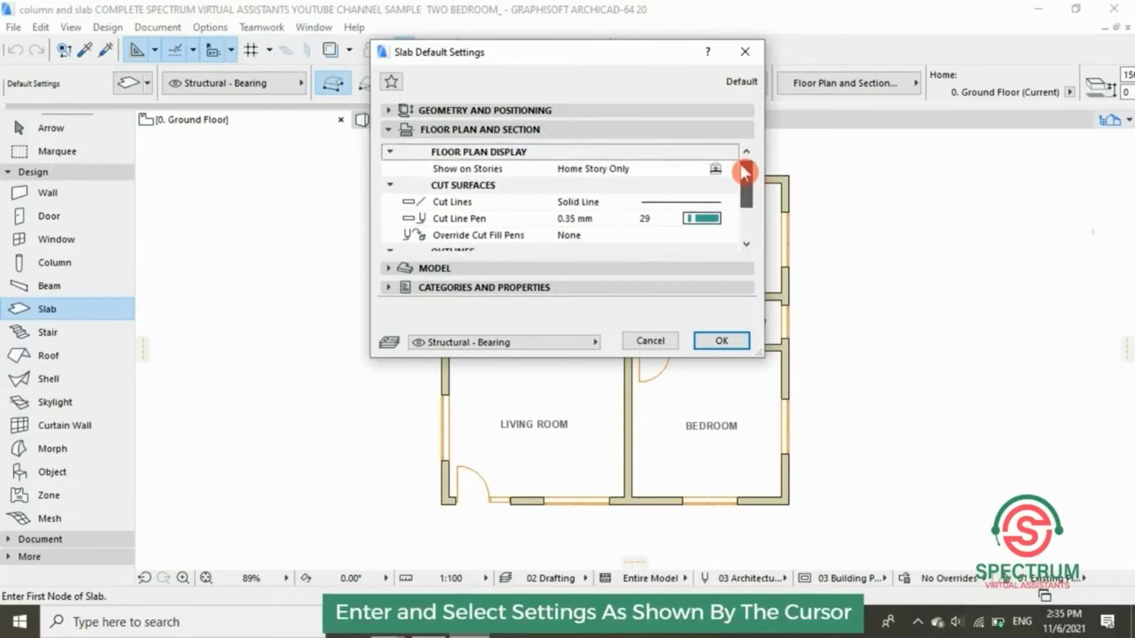
left_click(735, 131)
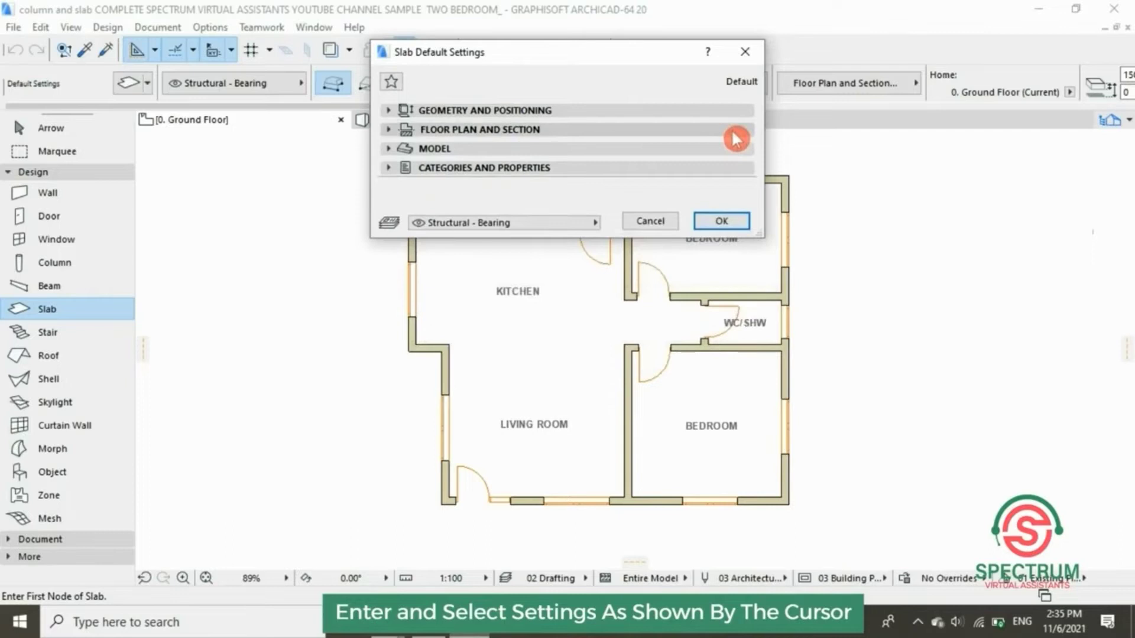
- Override slab surfaces: Concrete - 04 on top and edges, Paint - Ivory Black on the bottom
left_click(736, 149)
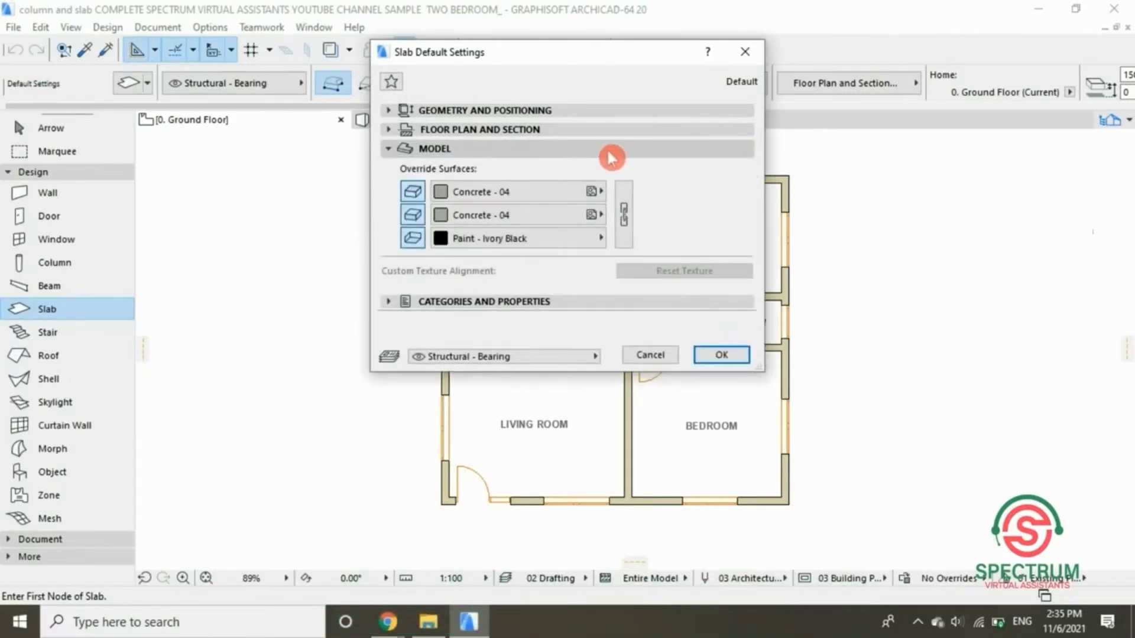
left_click(527, 195)
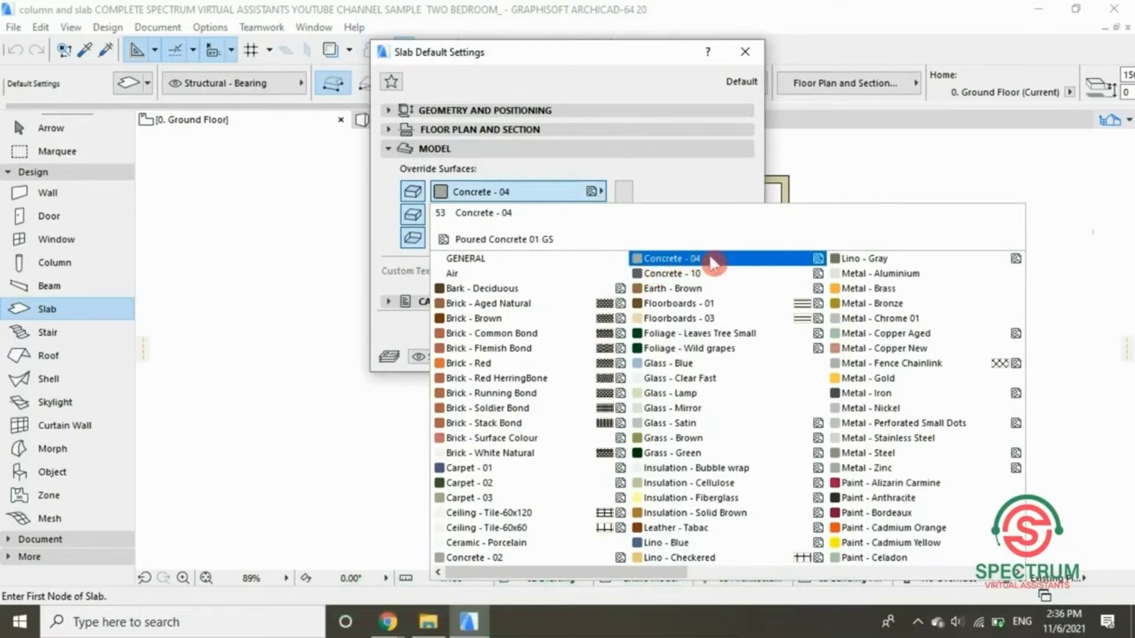
left_click(725, 259)
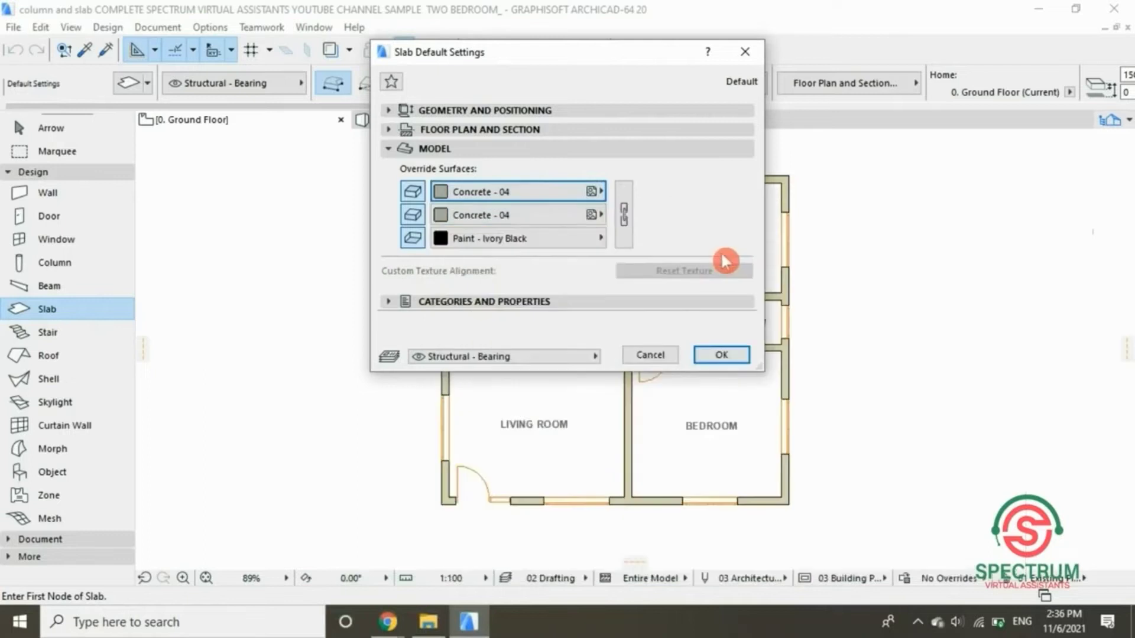
left_click(591, 216)
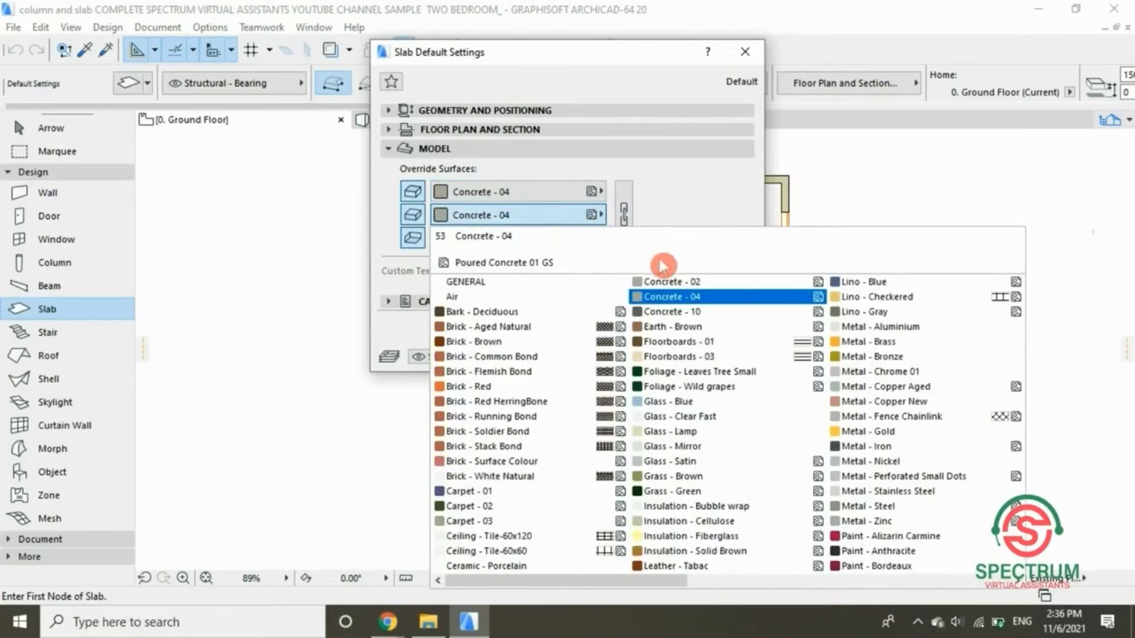
left_click(665, 281)
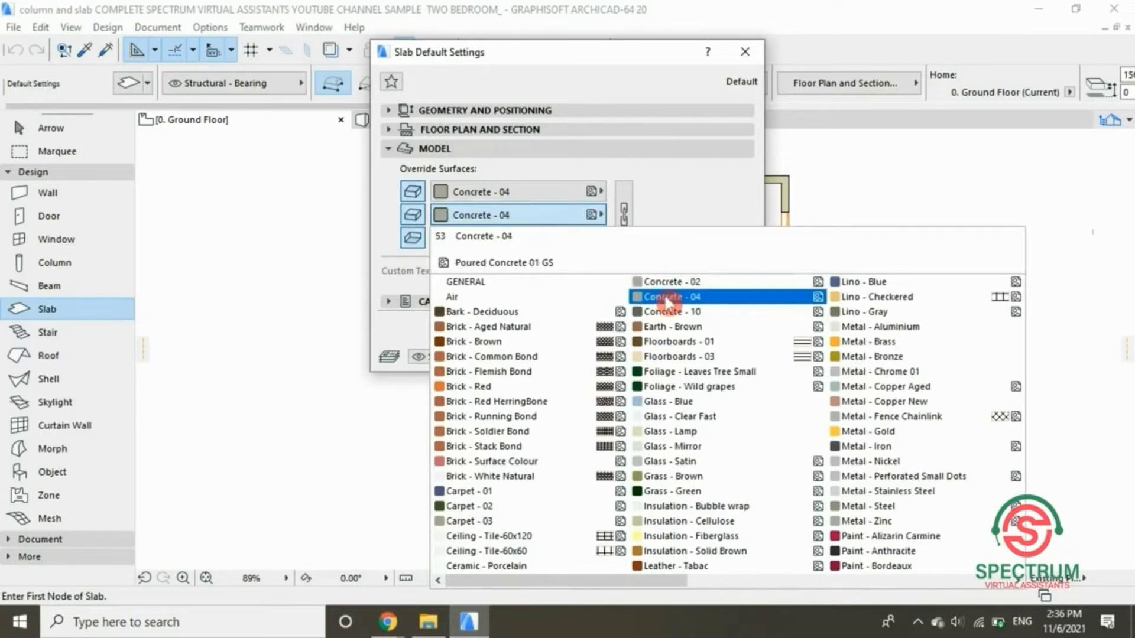
left_click(667, 297)
left_click(691, 297)
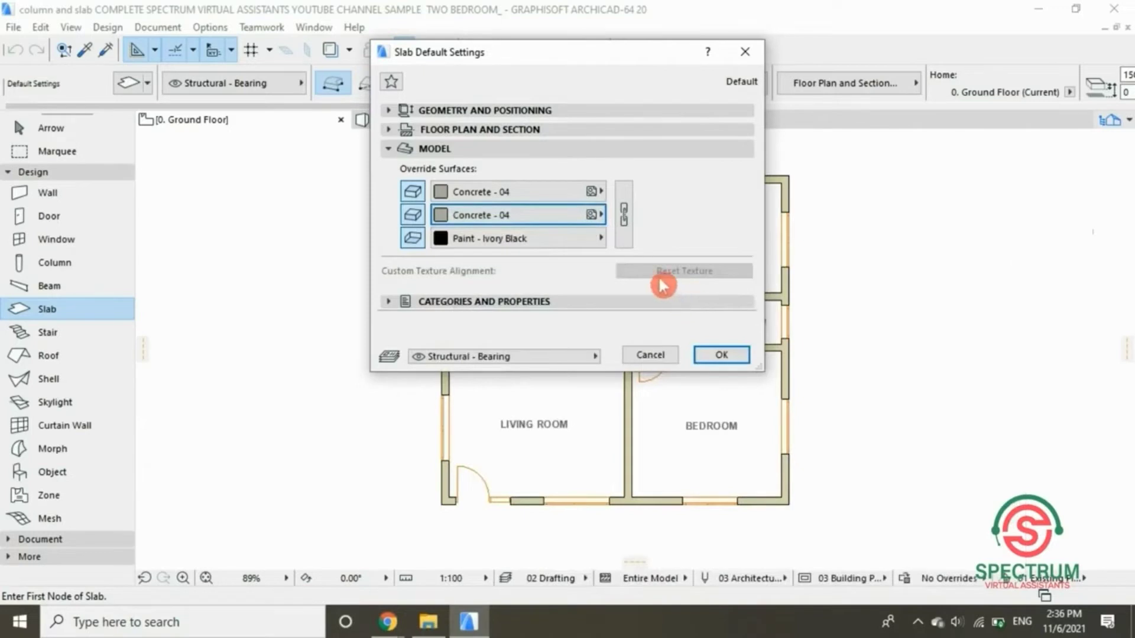
left_click(566, 253)
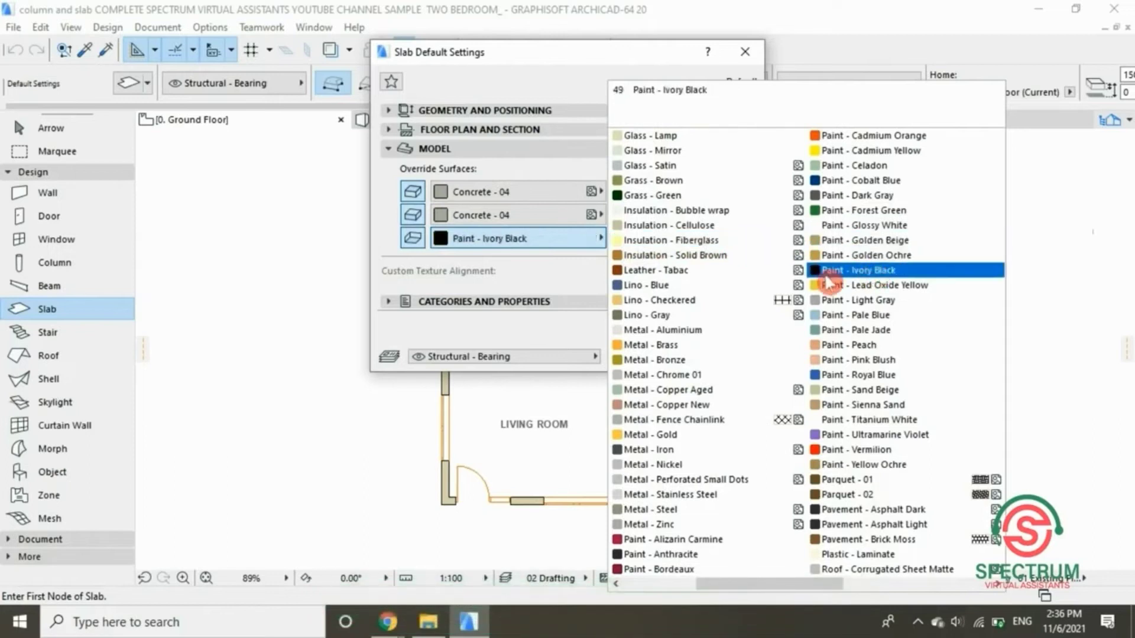
left_click(875, 273)
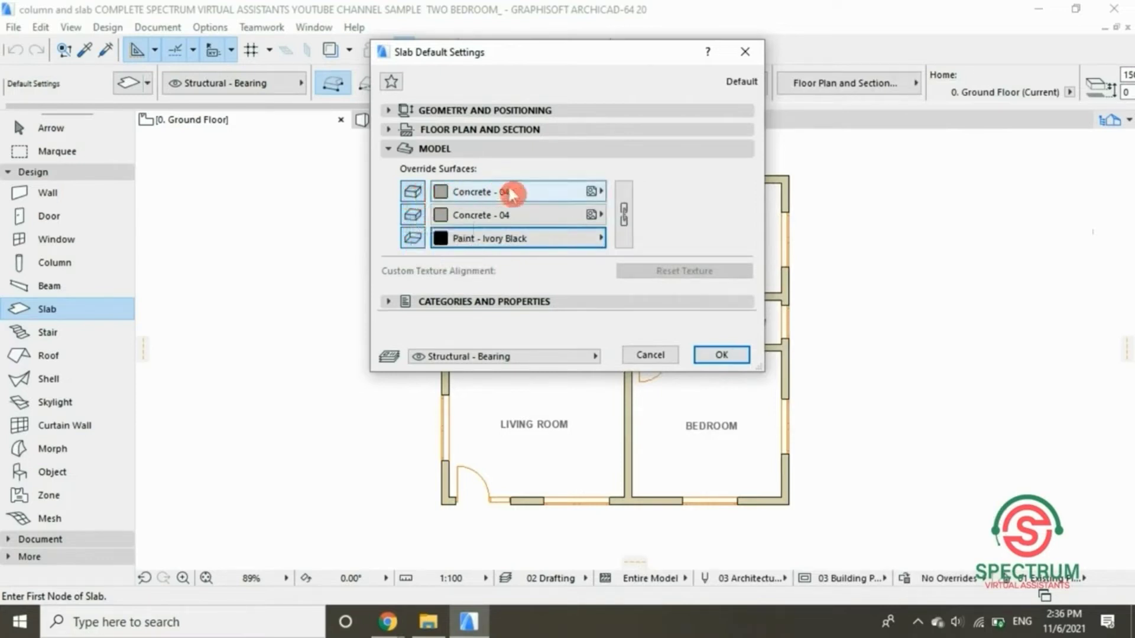
left_click(697, 152)
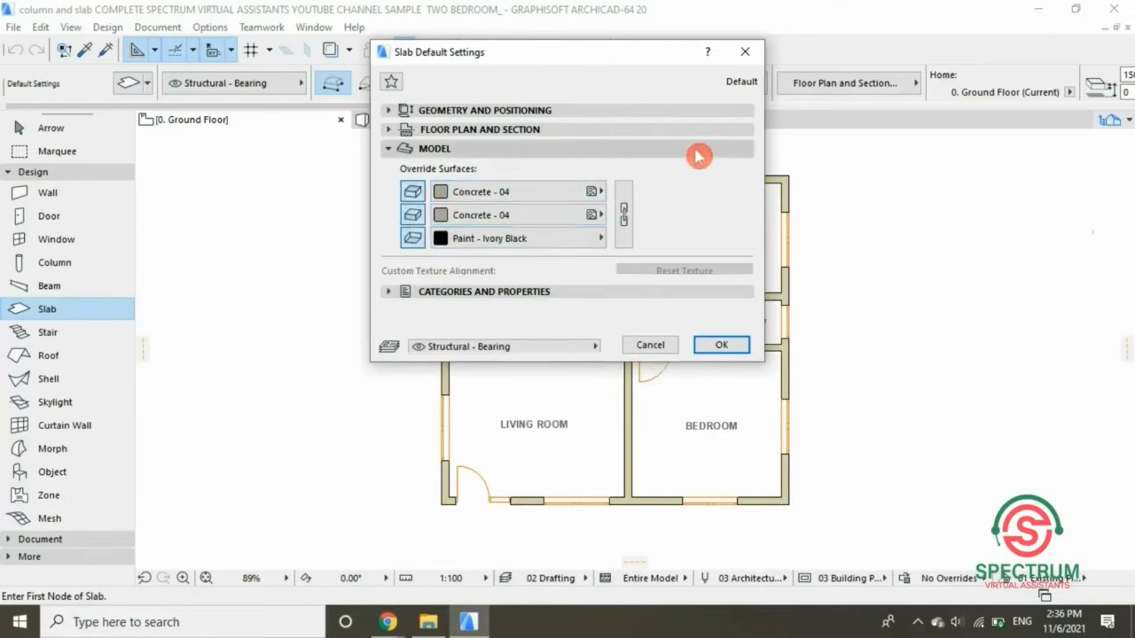
- Keep the slab classified as Slab in Categories and Properties, with ID SLA - 007
left_click(699, 171)
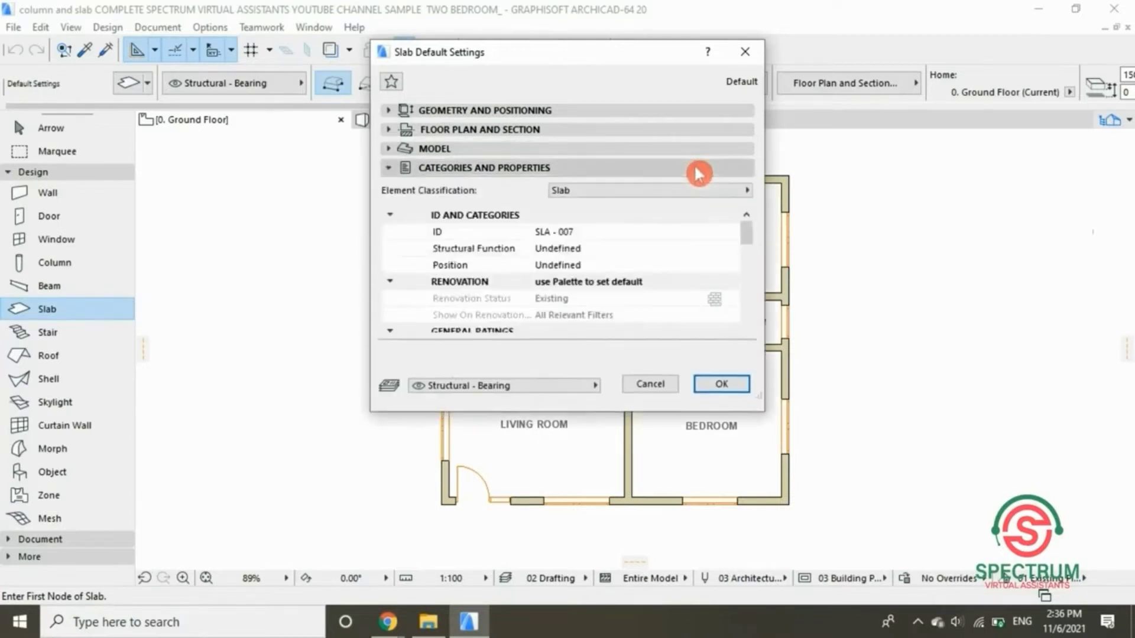
left_click(703, 192)
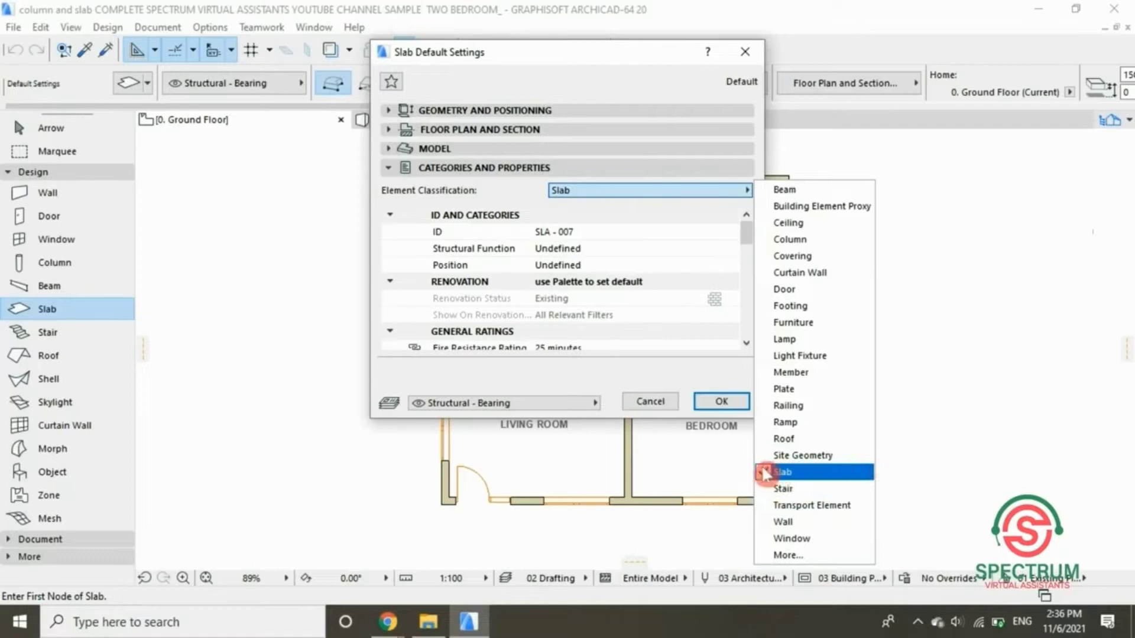
left_click(843, 472)
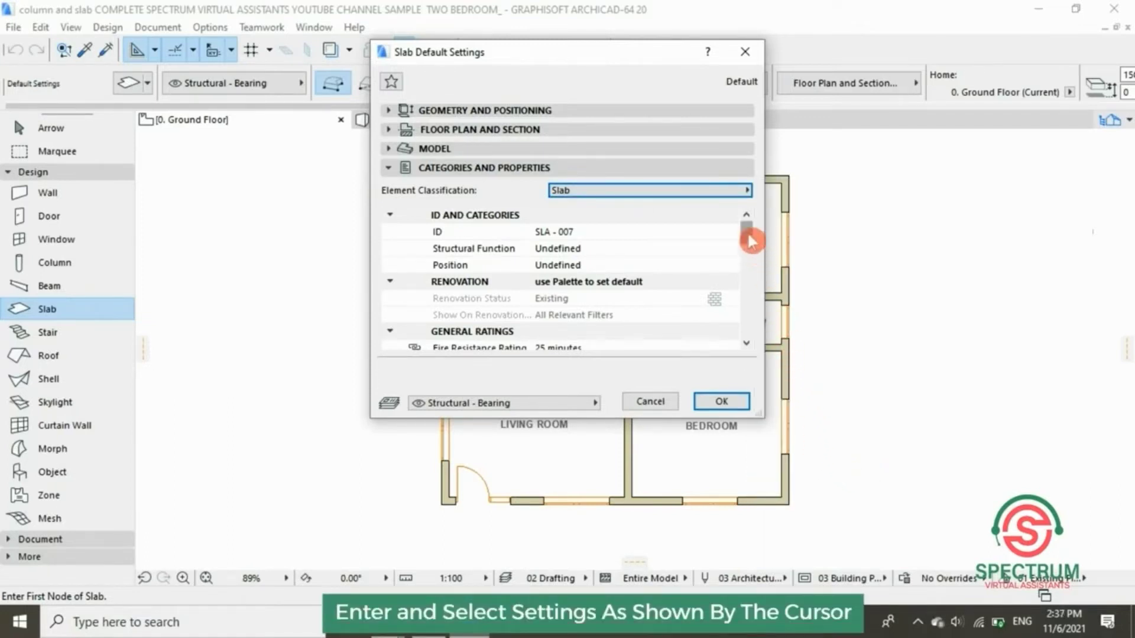
left_click_drag(748, 236, 759, 307)
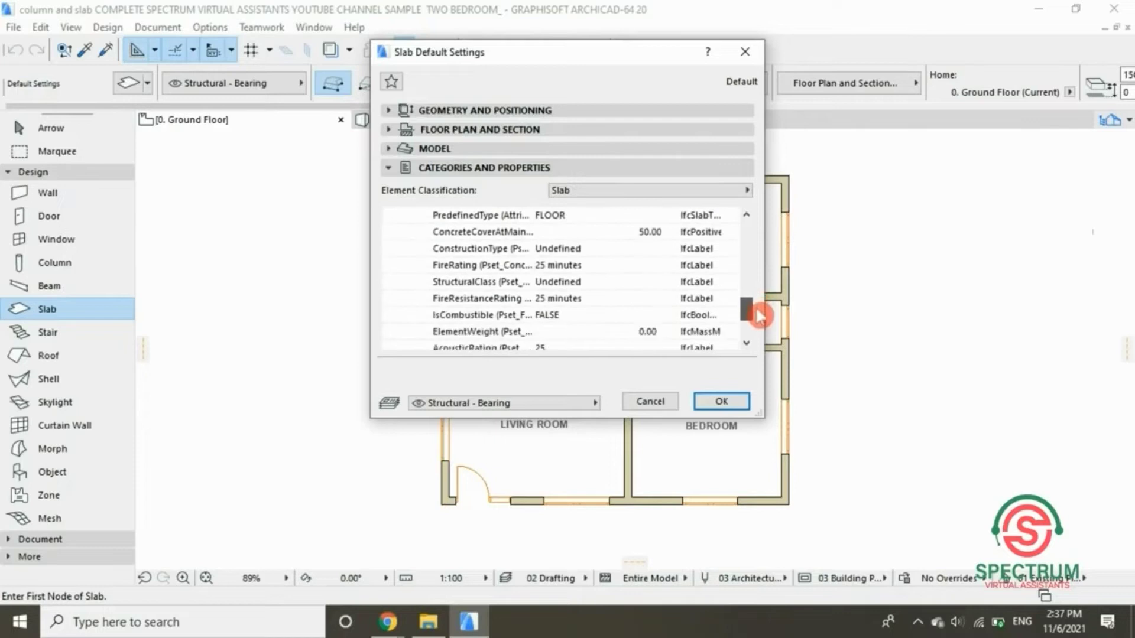
left_click_drag(759, 316, 754, 234)
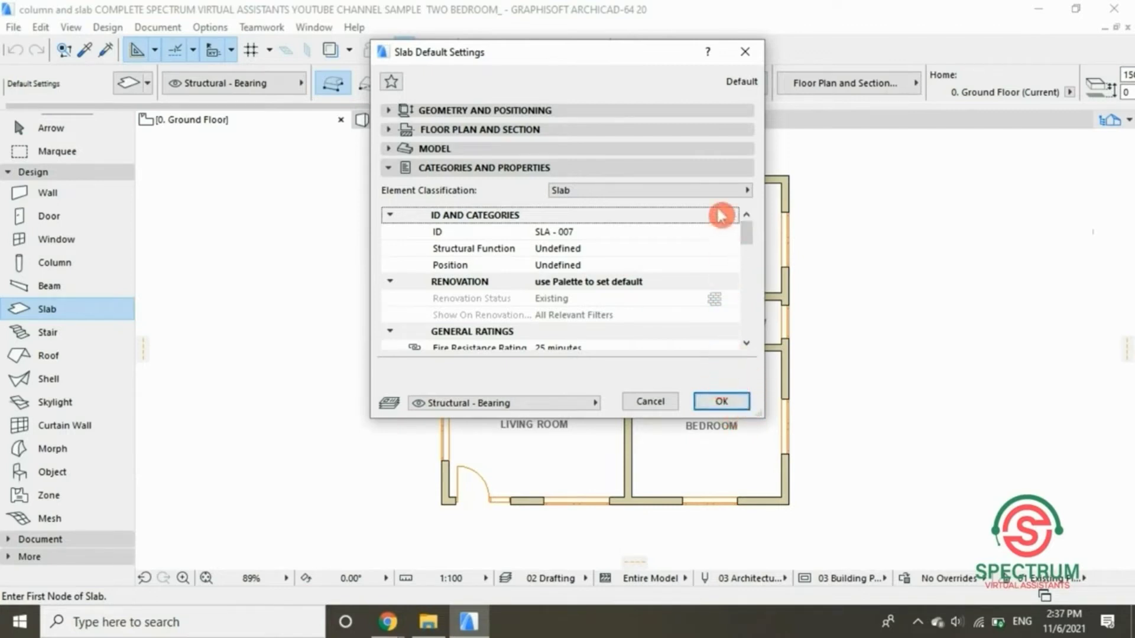
left_click(715, 171)
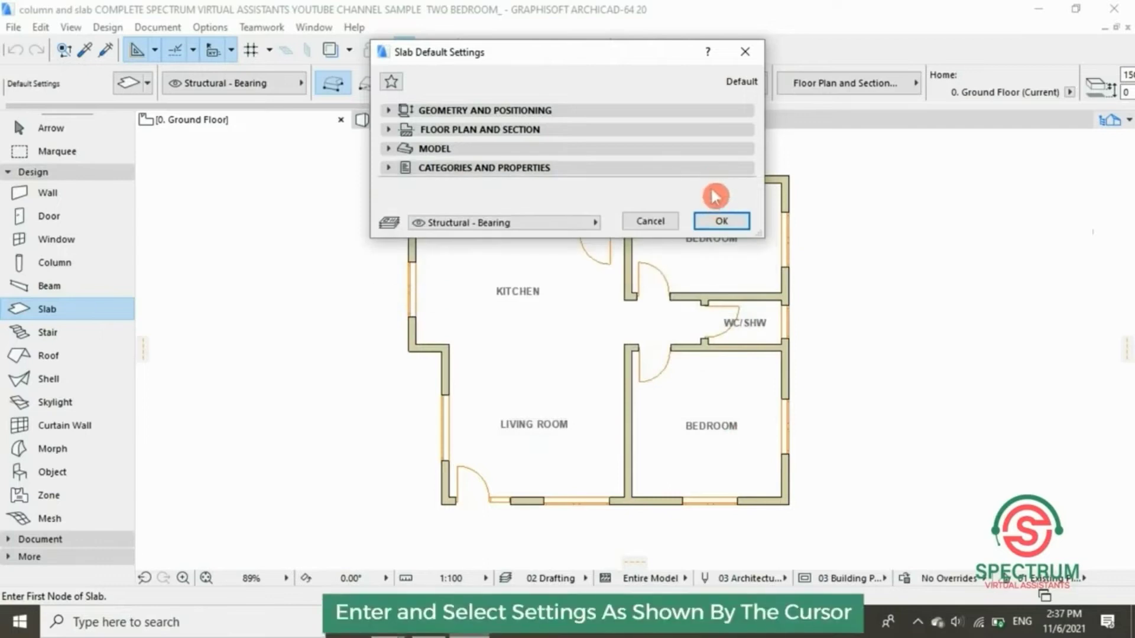
left_click(714, 170)
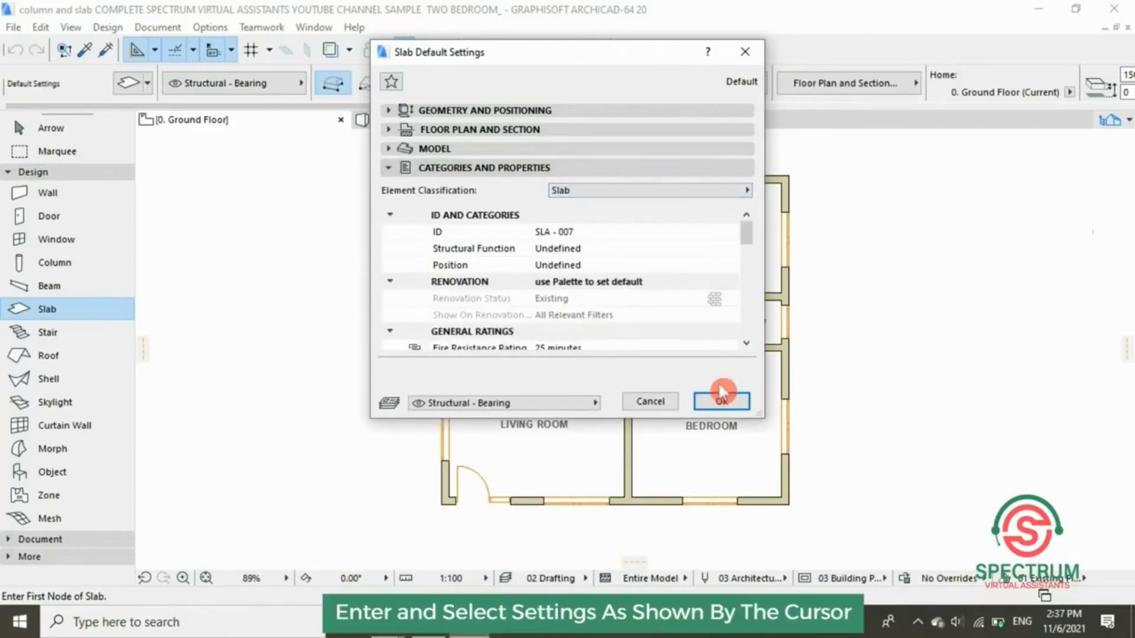
- Keep slabs on the Structural - Bearing layer and accept the slab default settings
left_click(714, 170)
left_click(507, 224)
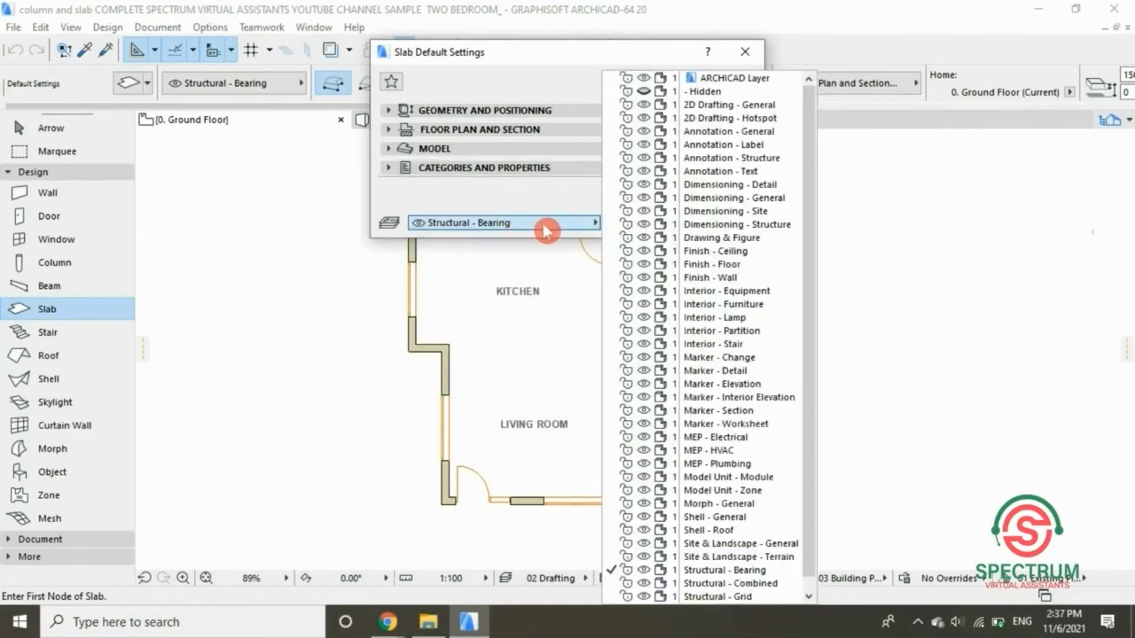
left_click(659, 226)
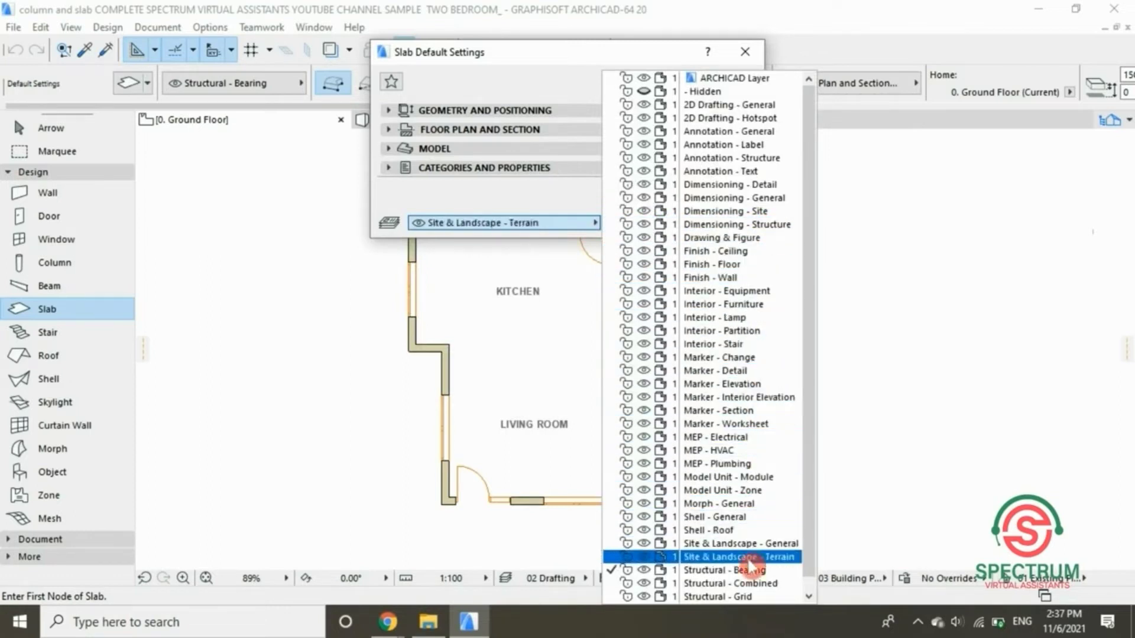
left_click(721, 571)
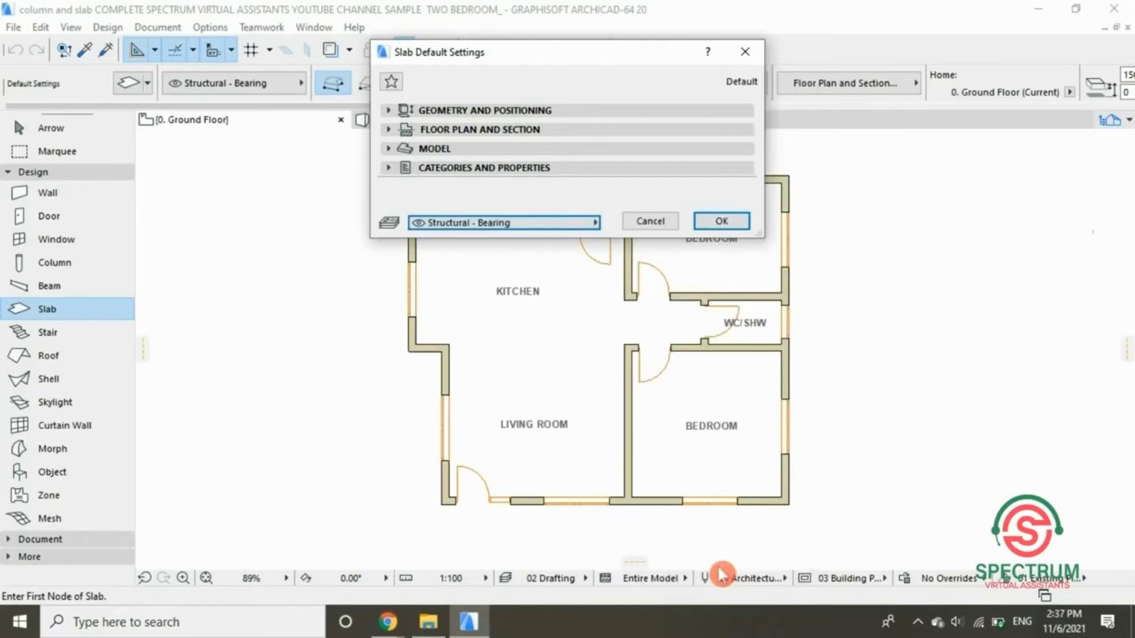
left_click(721, 220)
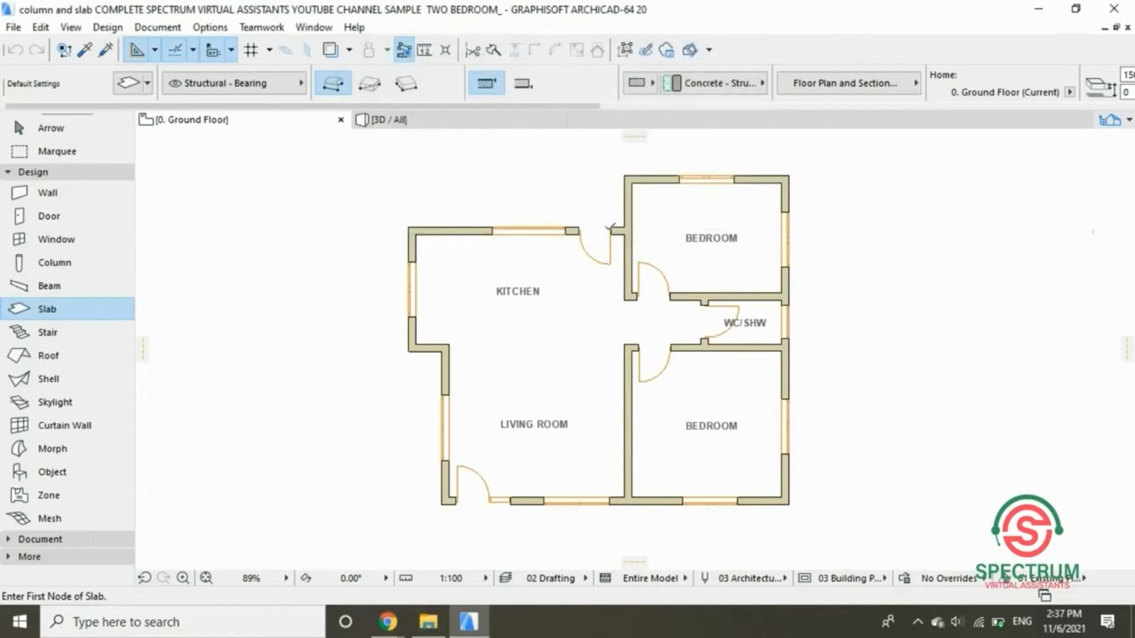
- Reactivate the Slab tool in the toolbox and frame the floor plan
left_click(83, 161)
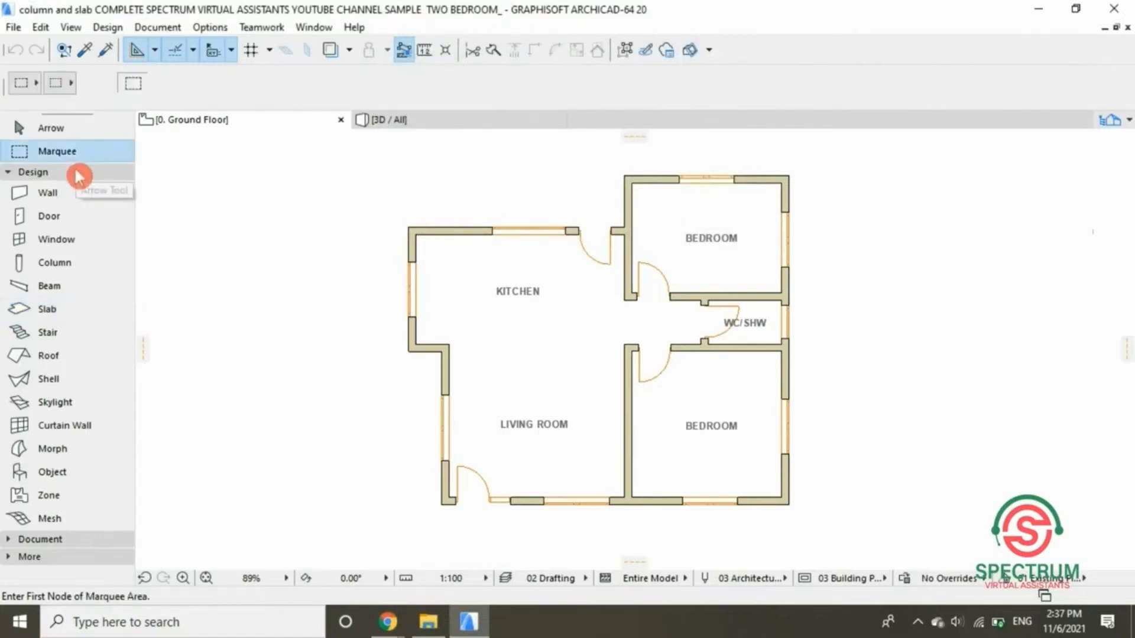
left_click(77, 171)
left_click(76, 172)
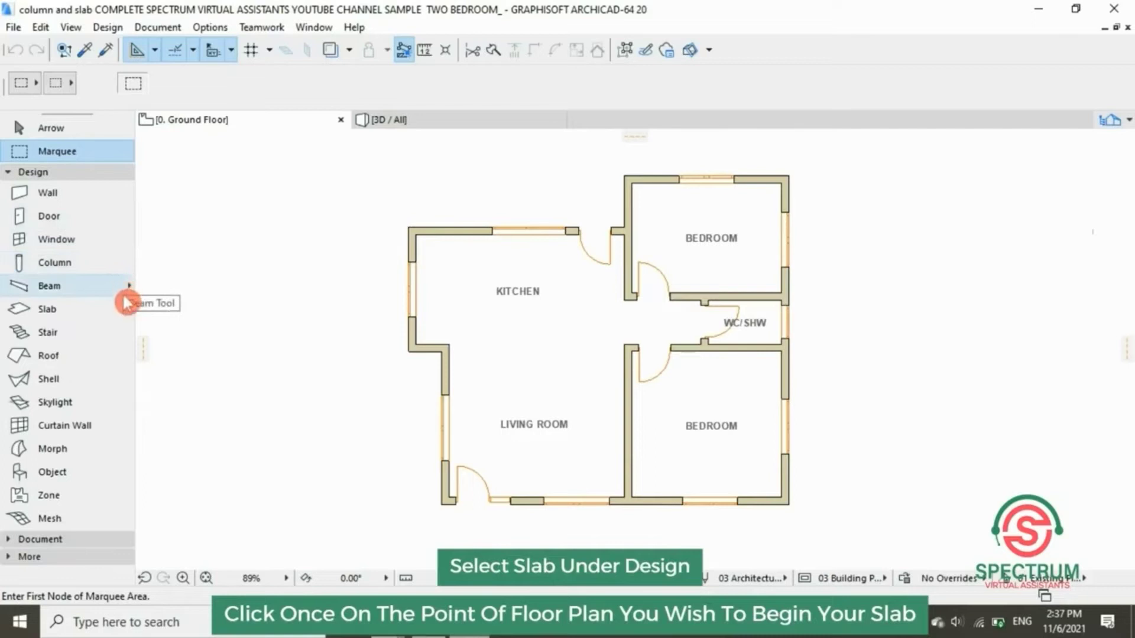
left_click(100, 318)
scroll(390, 237, "down", 2)
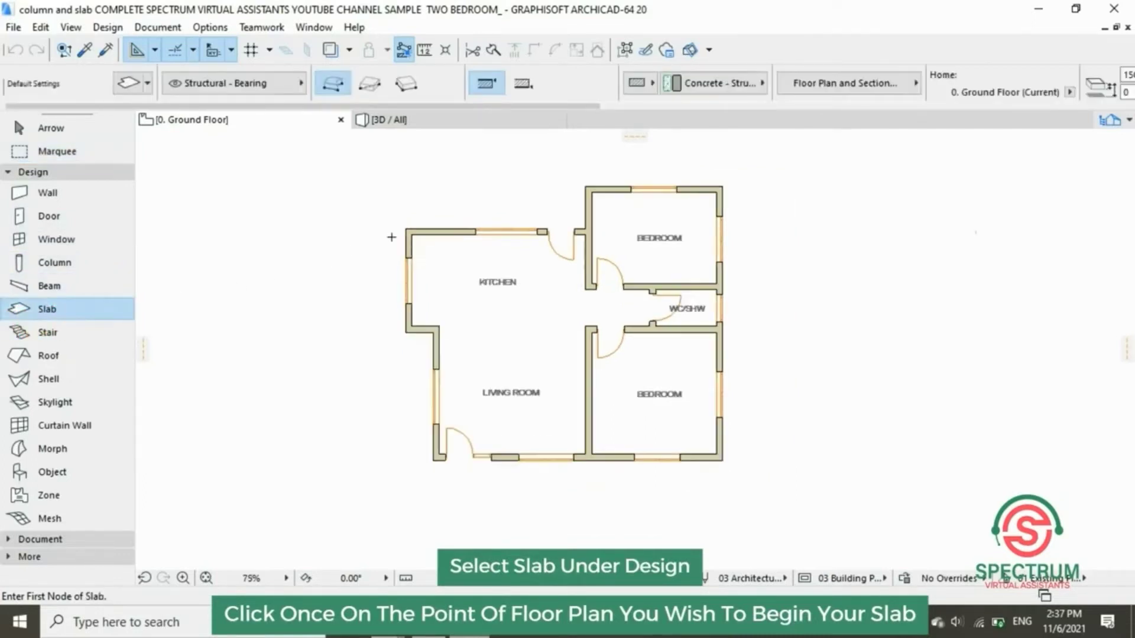
scroll(379, 255, "up", 3)
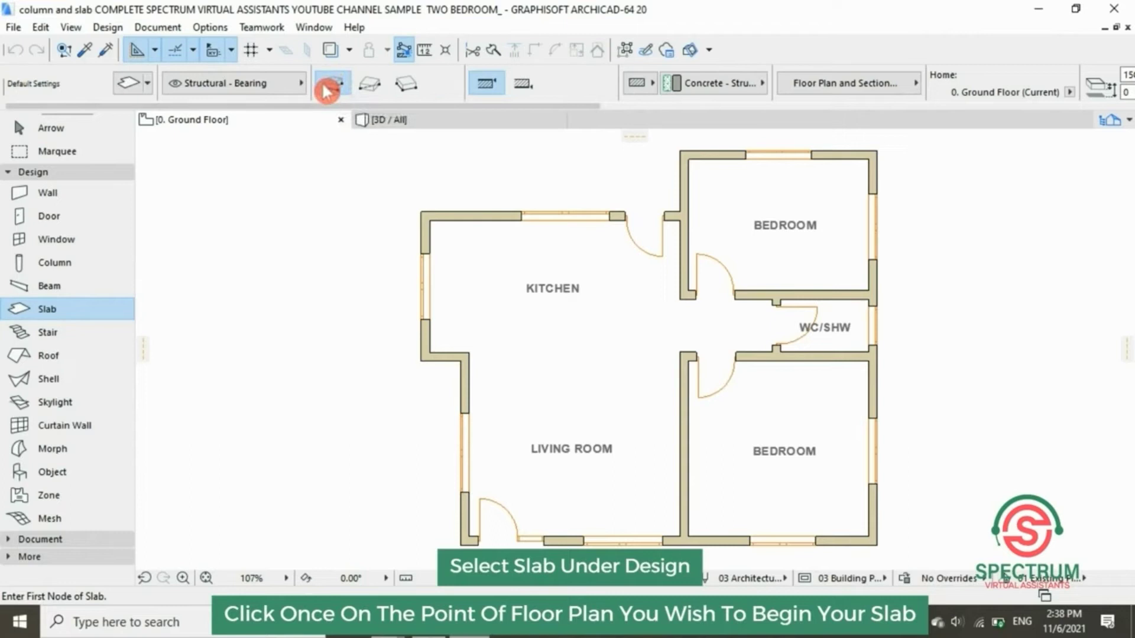
scroll(382, 189, "down", 3)
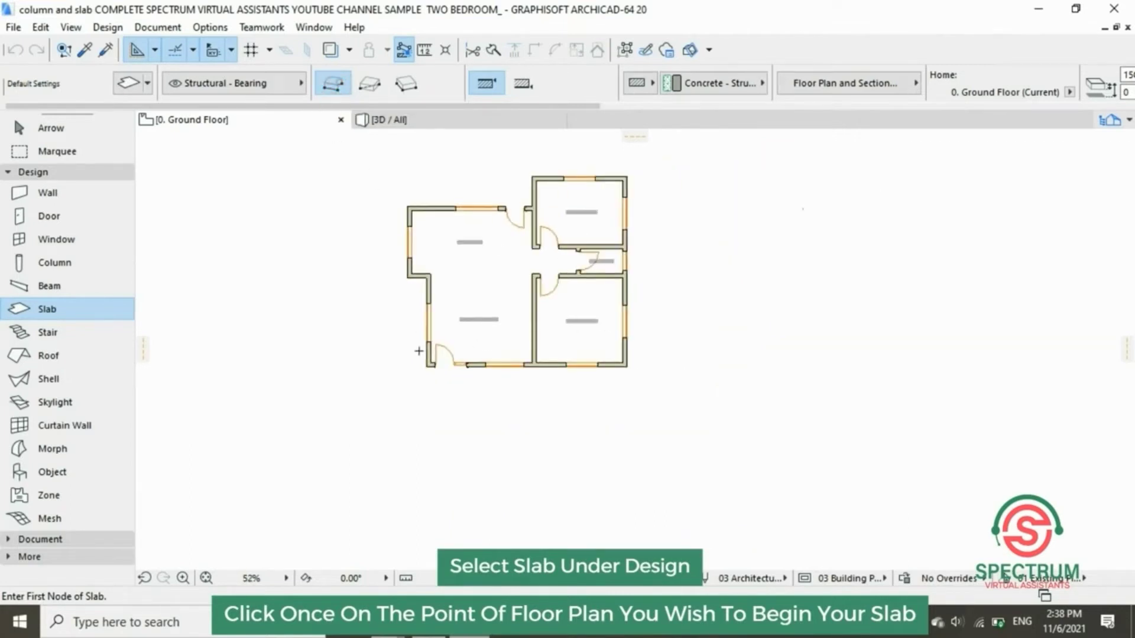
scroll(418, 352, "up", 5)
scroll(419, 359, "up", 8)
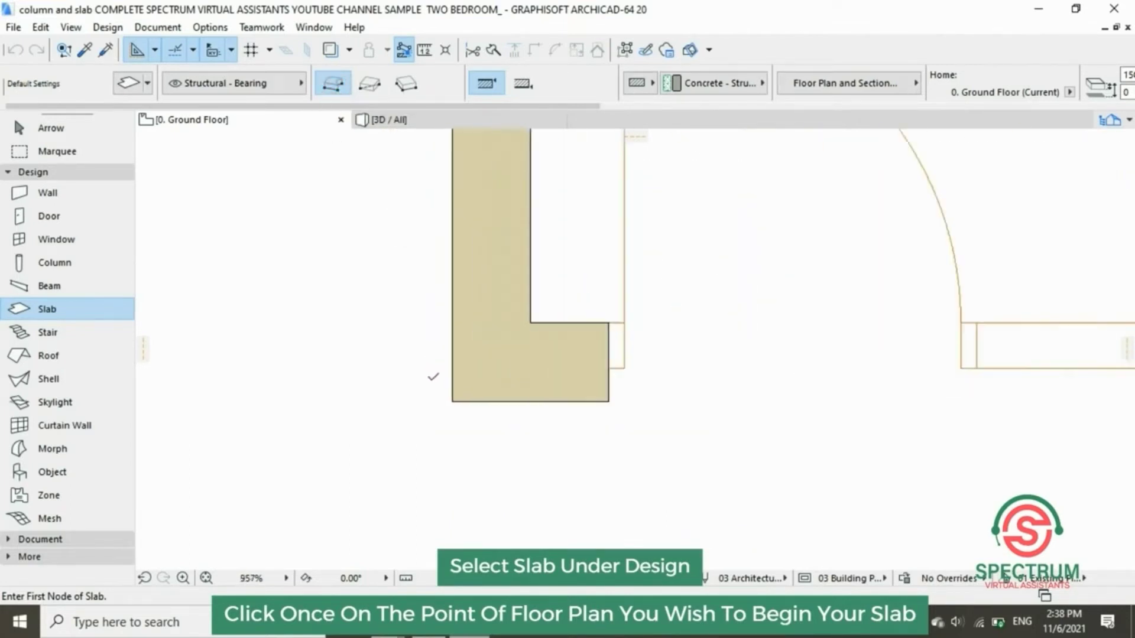
- Start the slab outline at the living room's lower-left corner, following the left wall steps to the kitchen-bedroom junction
left_click(467, 413)
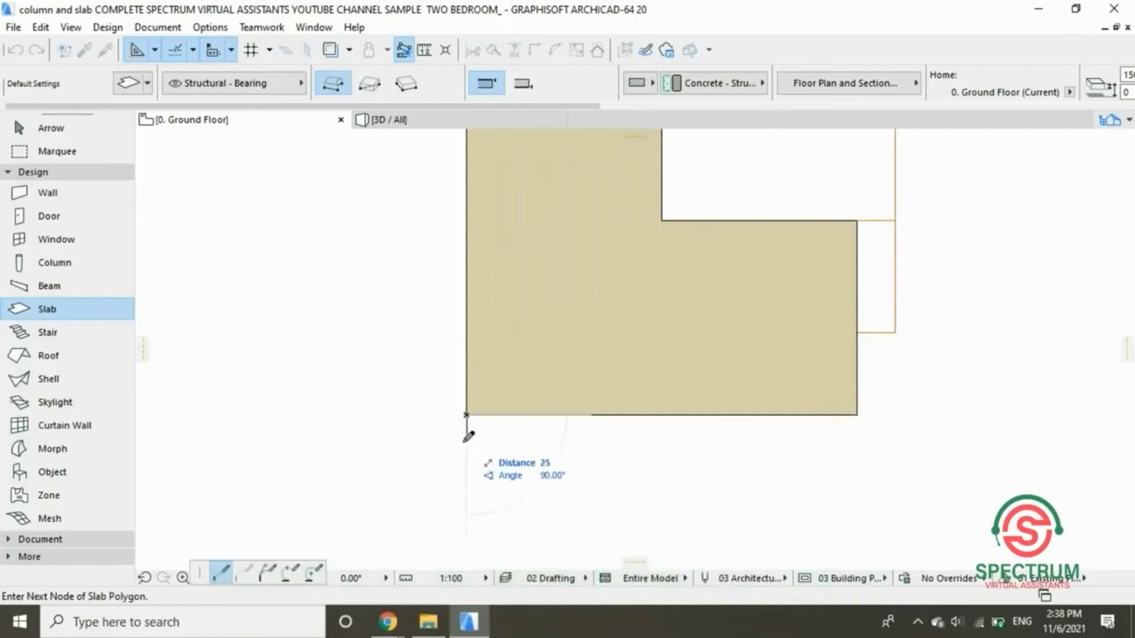
scroll(467, 437, "down", 4)
scroll(467, 452, "down", 5)
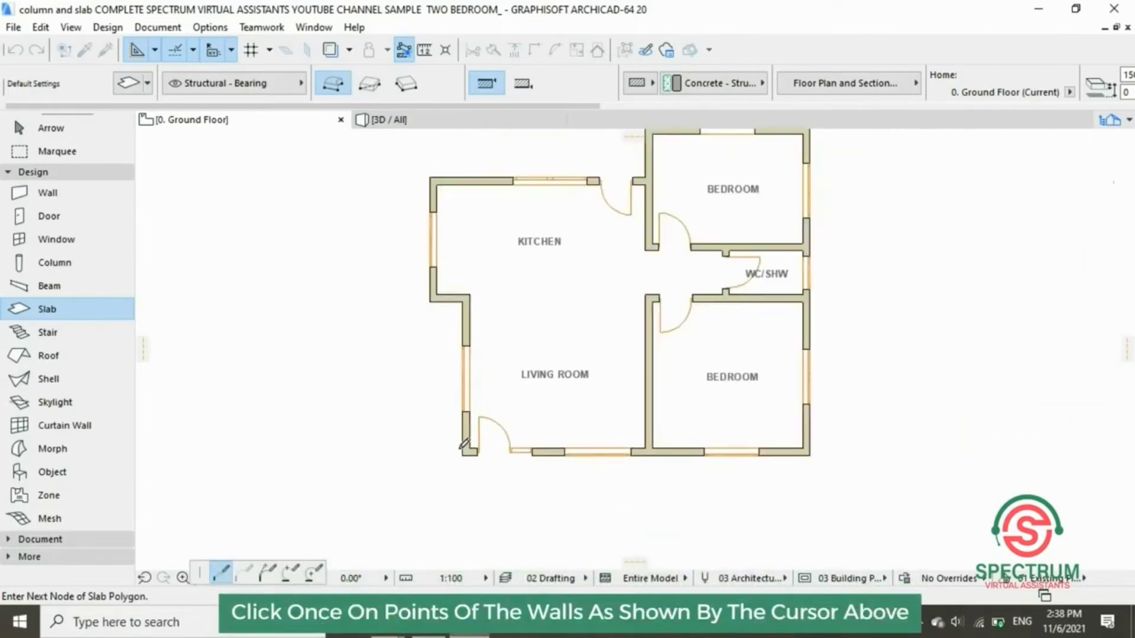
scroll(470, 301, "up", 4)
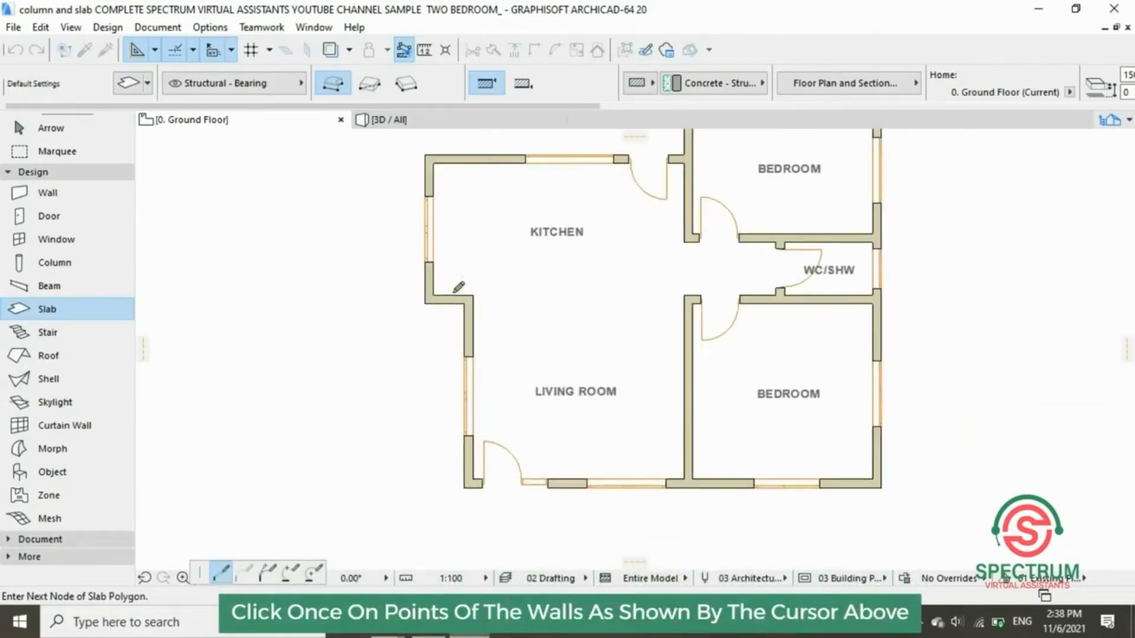
left_click(468, 308)
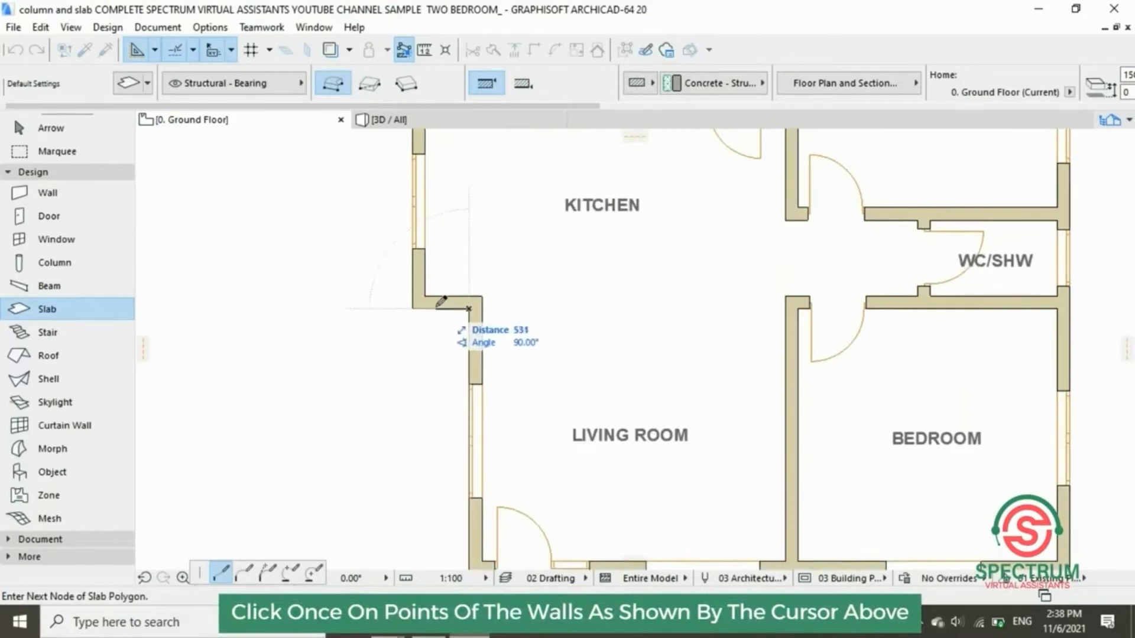
left_click(413, 307)
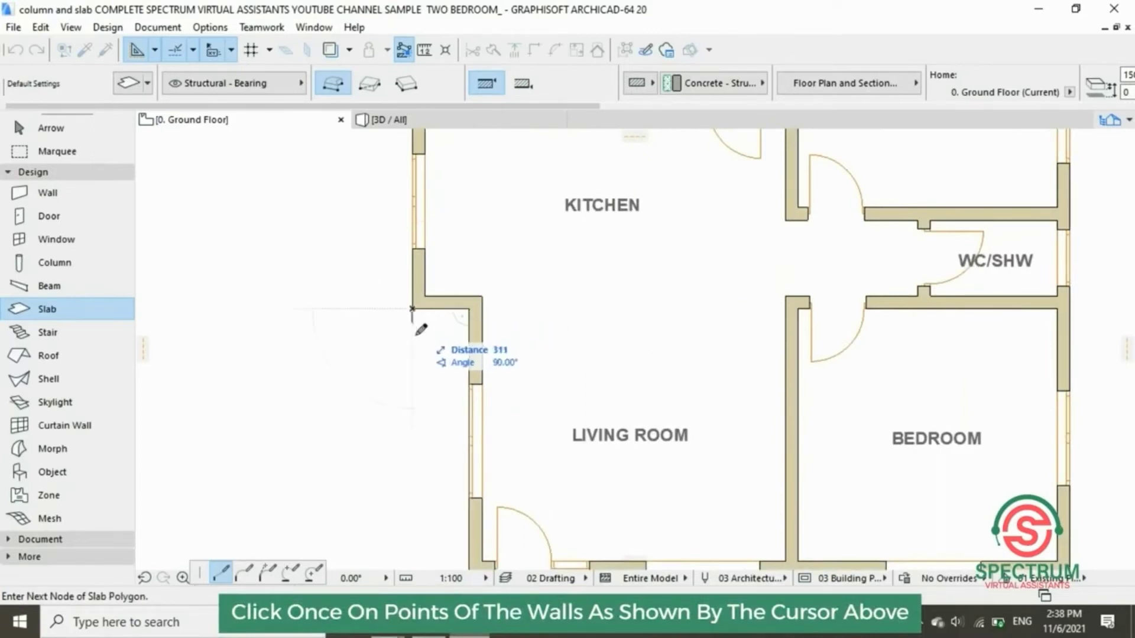
scroll(412, 378, "down", 3)
scroll(415, 206, "up", 4)
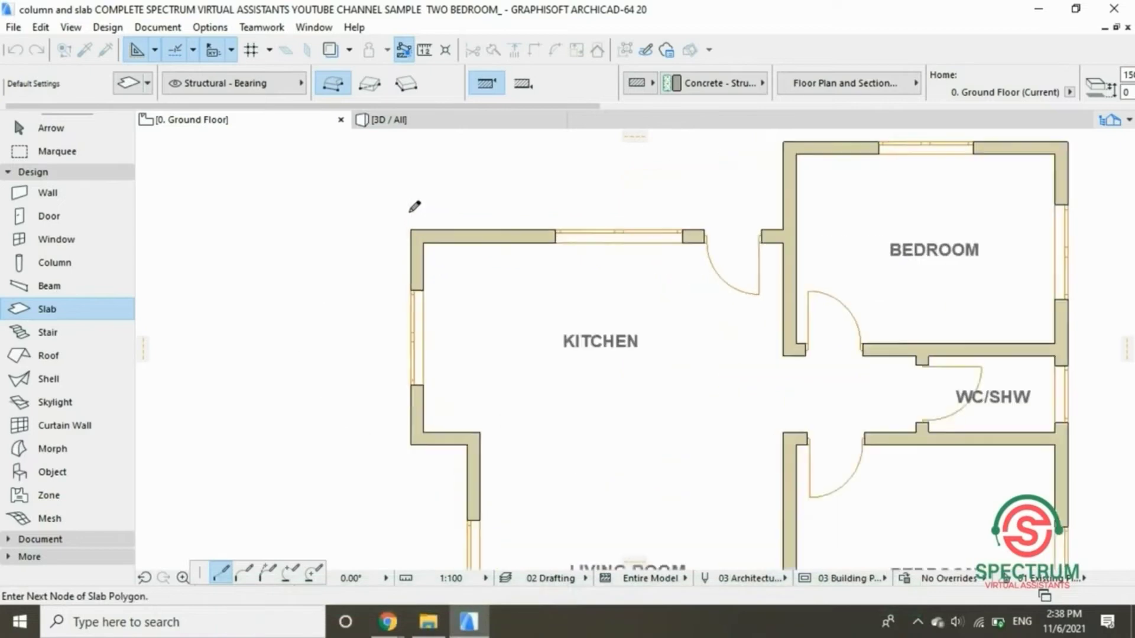
scroll(299, 296, "down", 5)
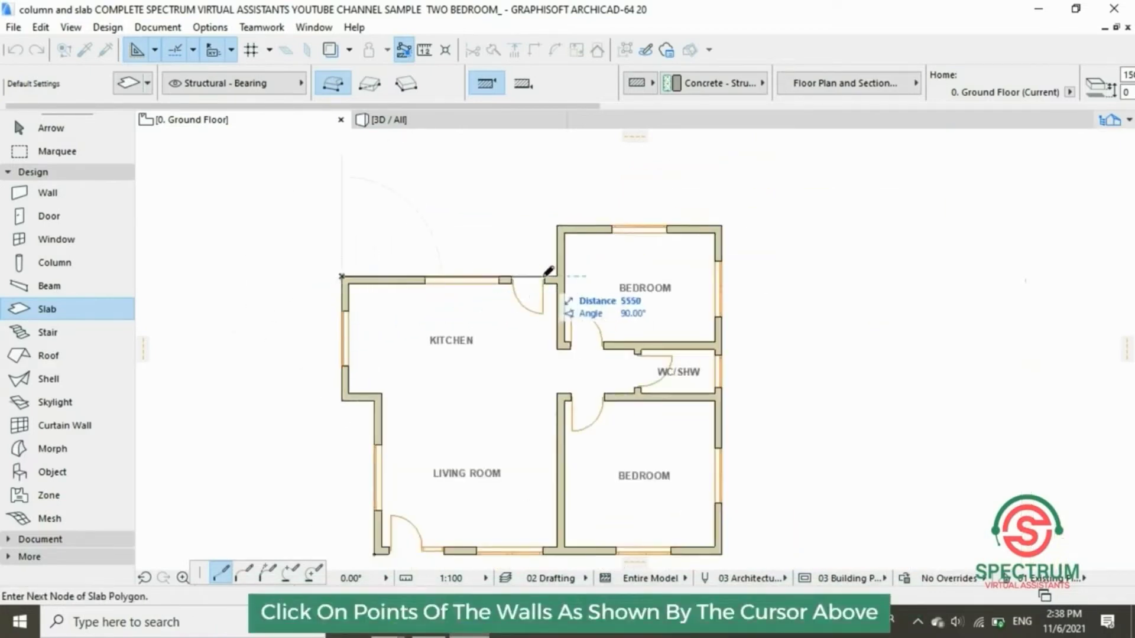
scroll(552, 276, "up", 5)
left_click(571, 285)
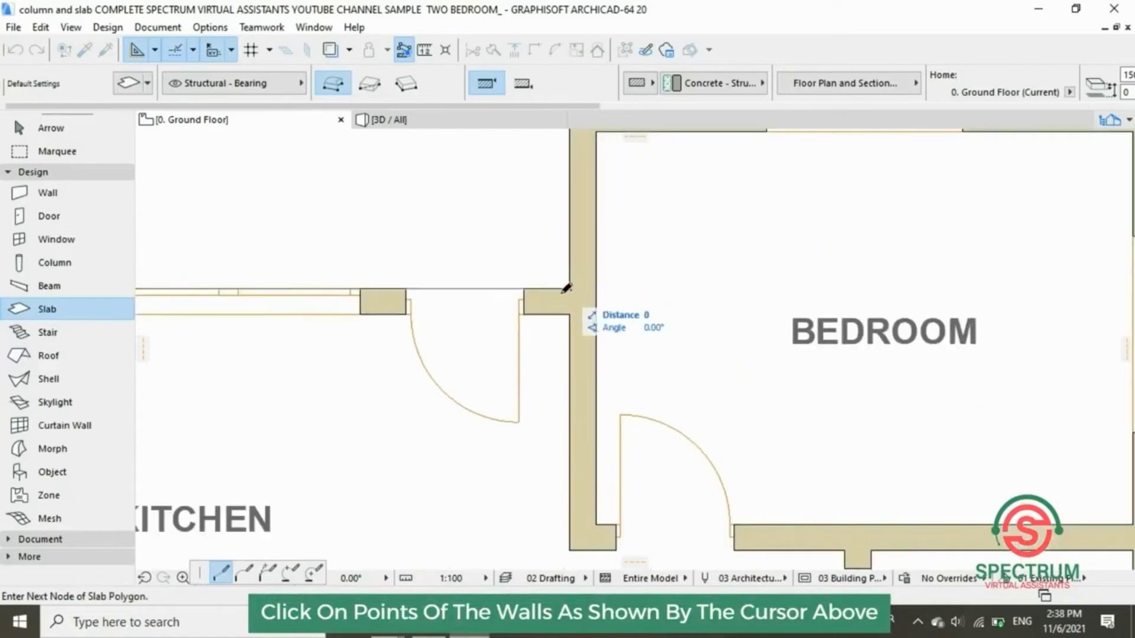
scroll(564, 289, "down", 5)
scroll(536, 265, "up", 4)
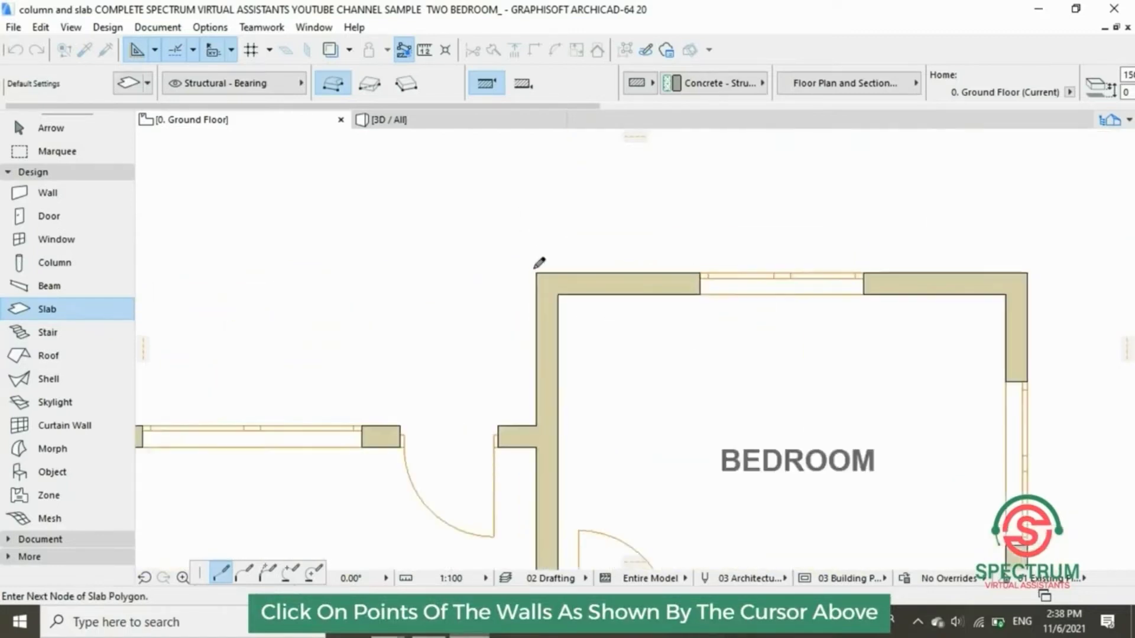
- Trace the slab around the bedroom corners, close it at the starting corner and exit the tool
left_click(535, 268)
scroll(388, 289, "down", 3)
scroll(389, 289, "down", 3)
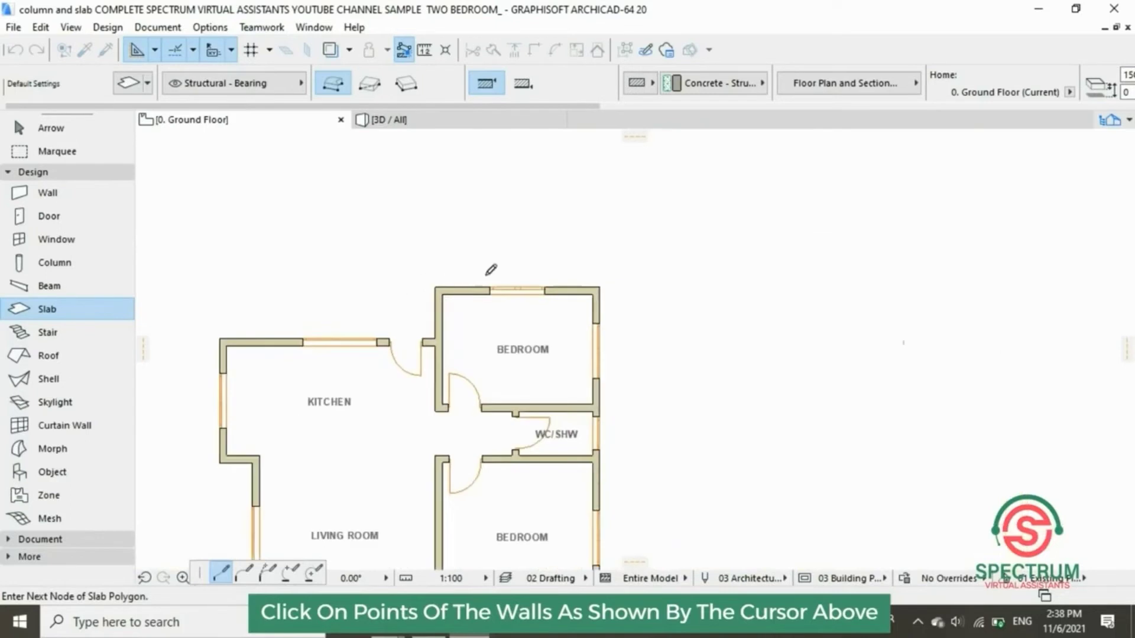
scroll(600, 308, "up", 5)
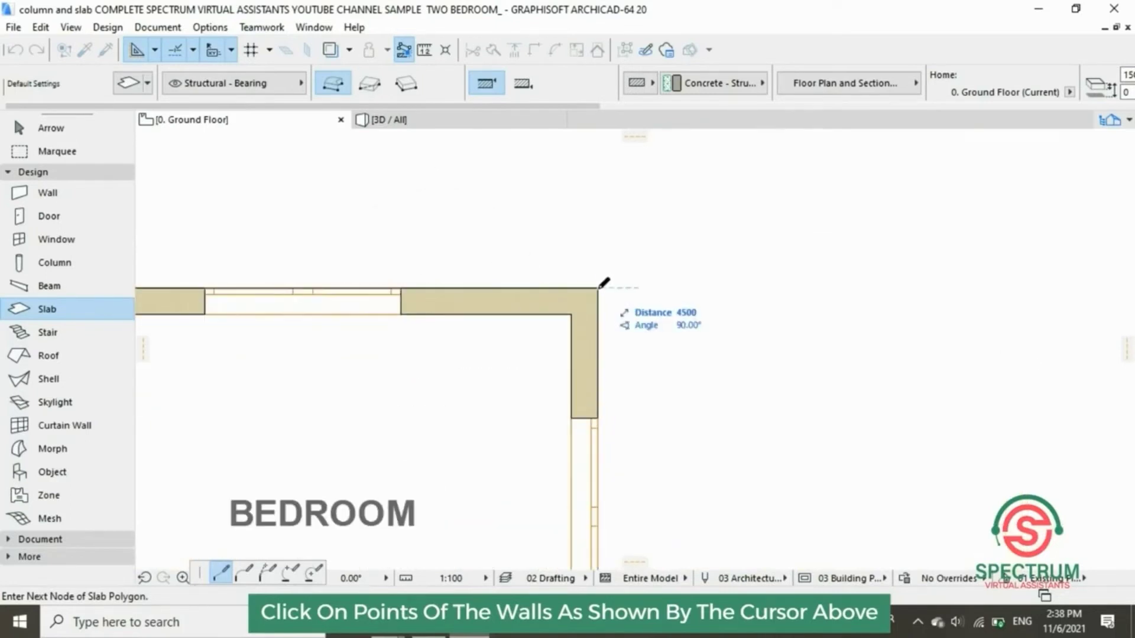
left_click(597, 286)
scroll(590, 226, "down", 5)
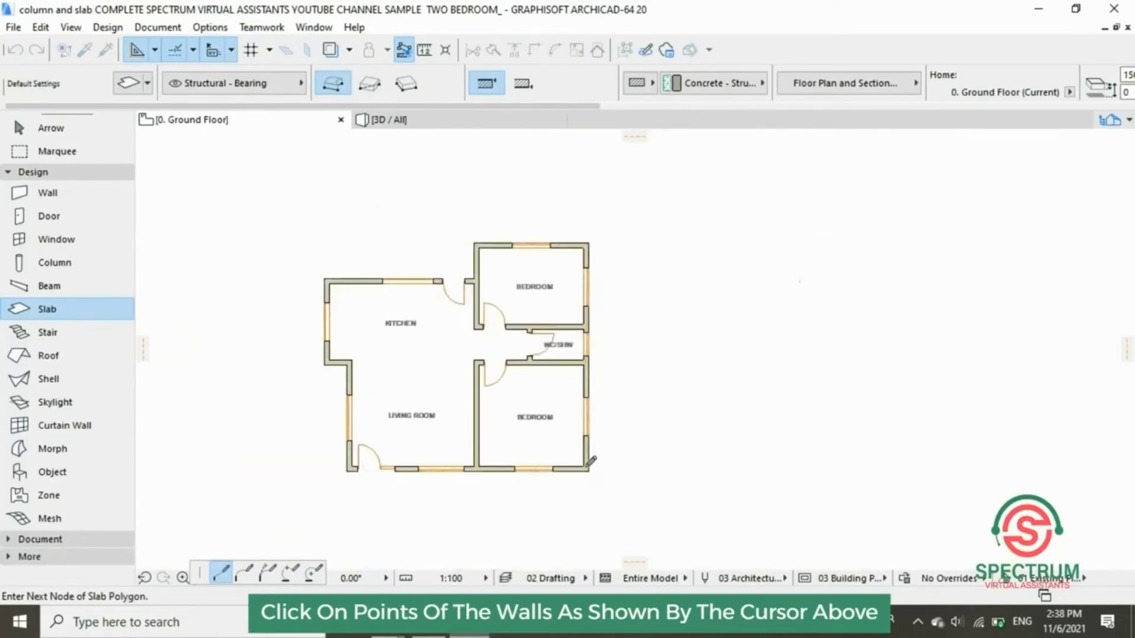
scroll(591, 470, "up", 5)
left_click(593, 471)
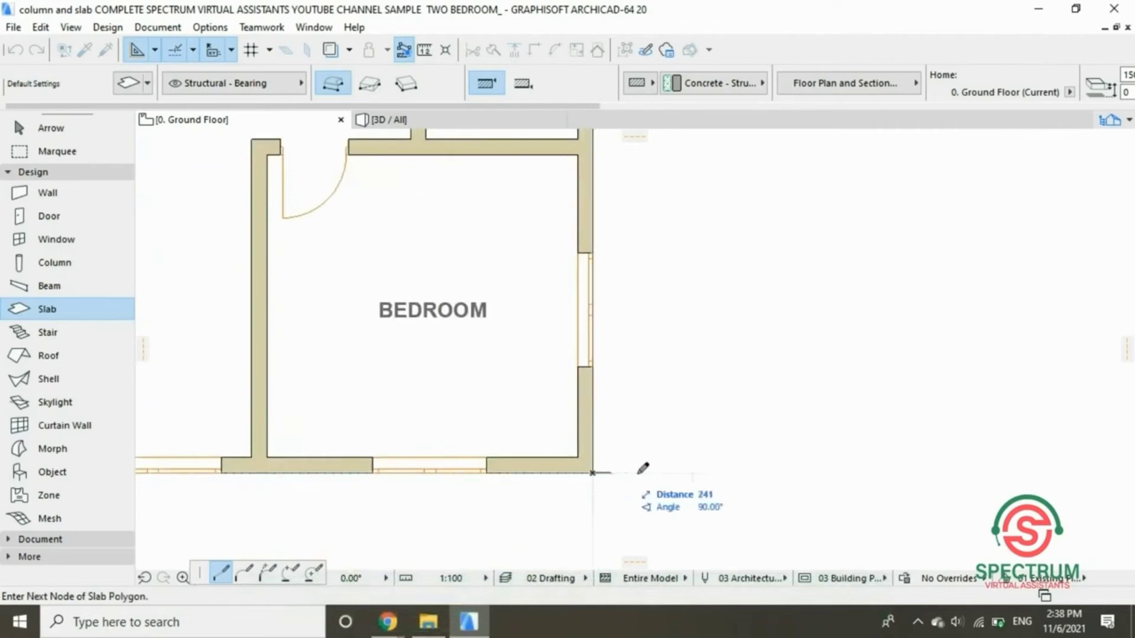
scroll(656, 466, "down", 5)
scroll(352, 480, "up", 5)
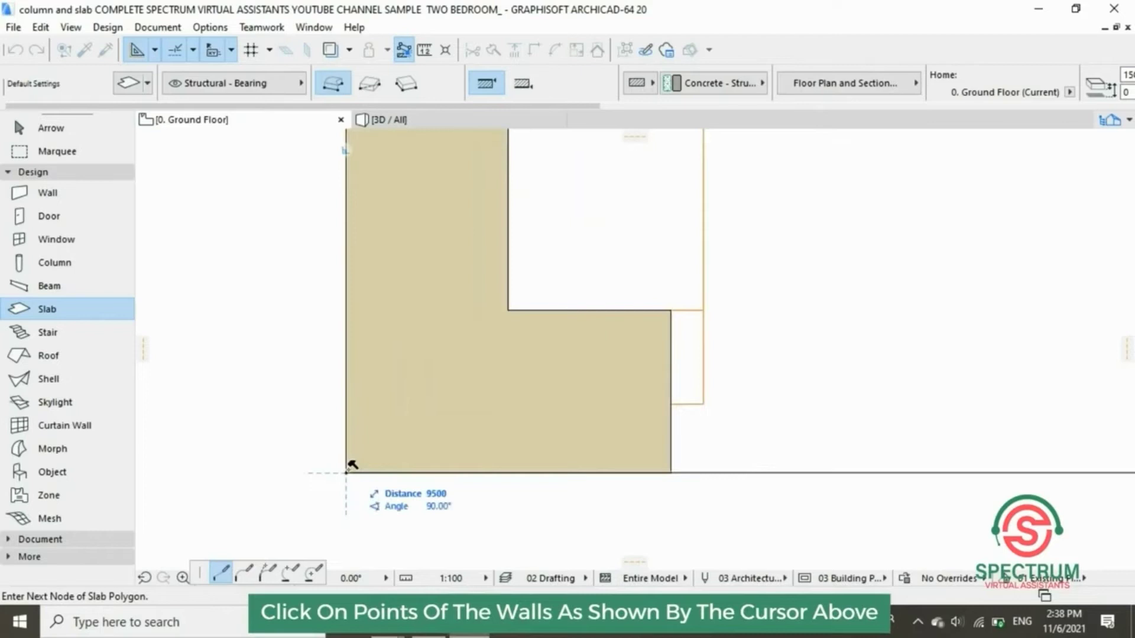
left_click(347, 471)
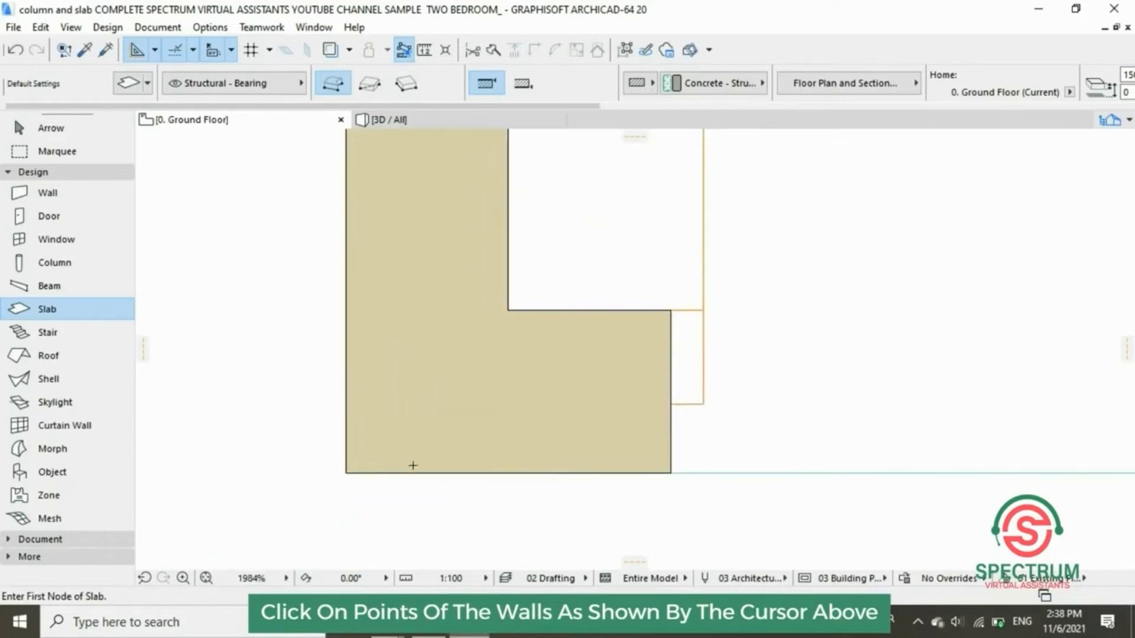
scroll(412, 465, "down", 10)
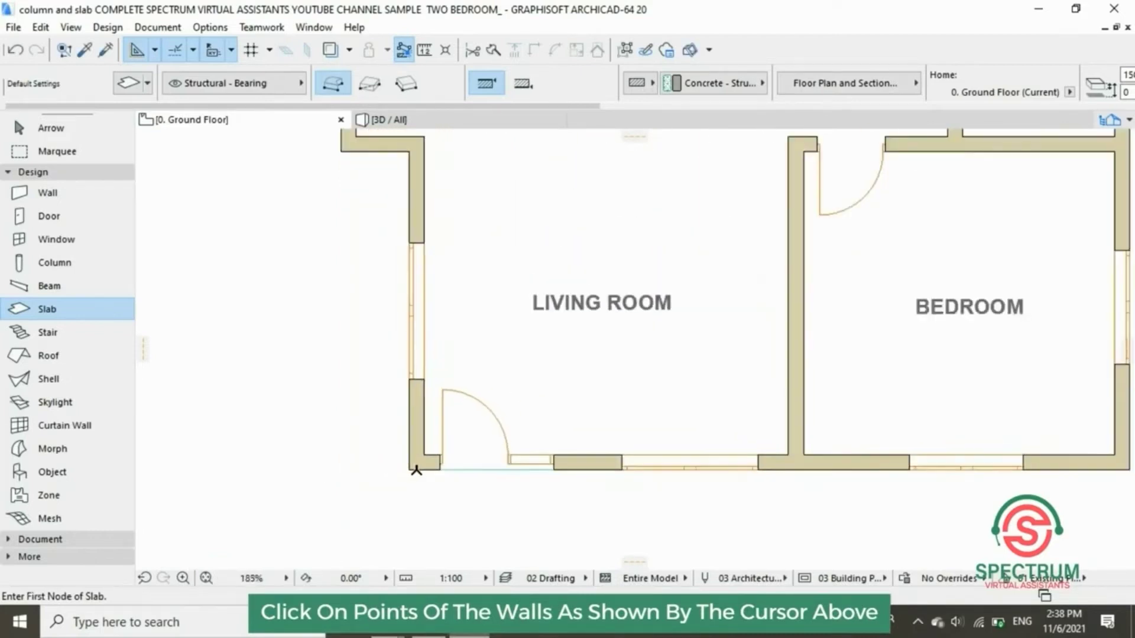
scroll(416, 471, "down", 3)
scroll(485, 313, "up", 2)
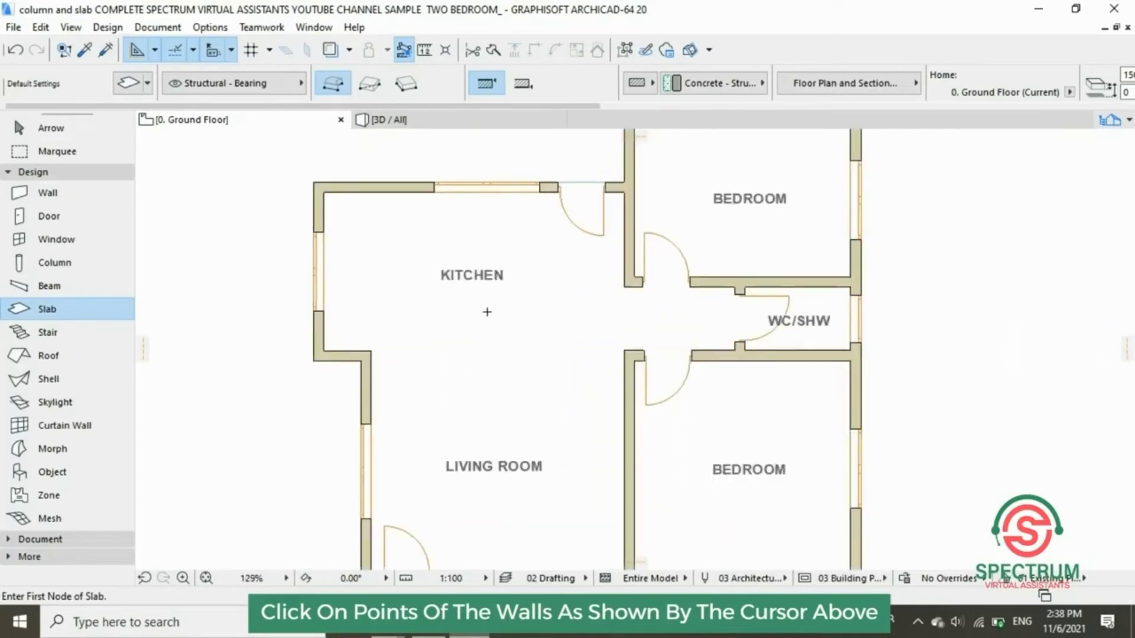
key("Escape")
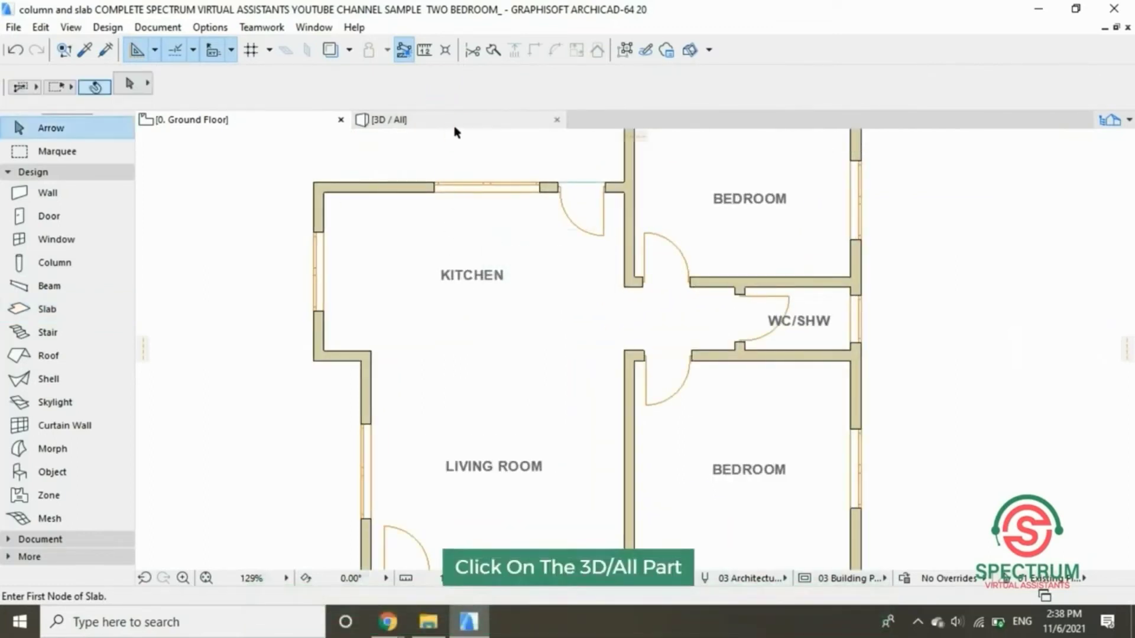
left_click(431, 127)
left_click(434, 129)
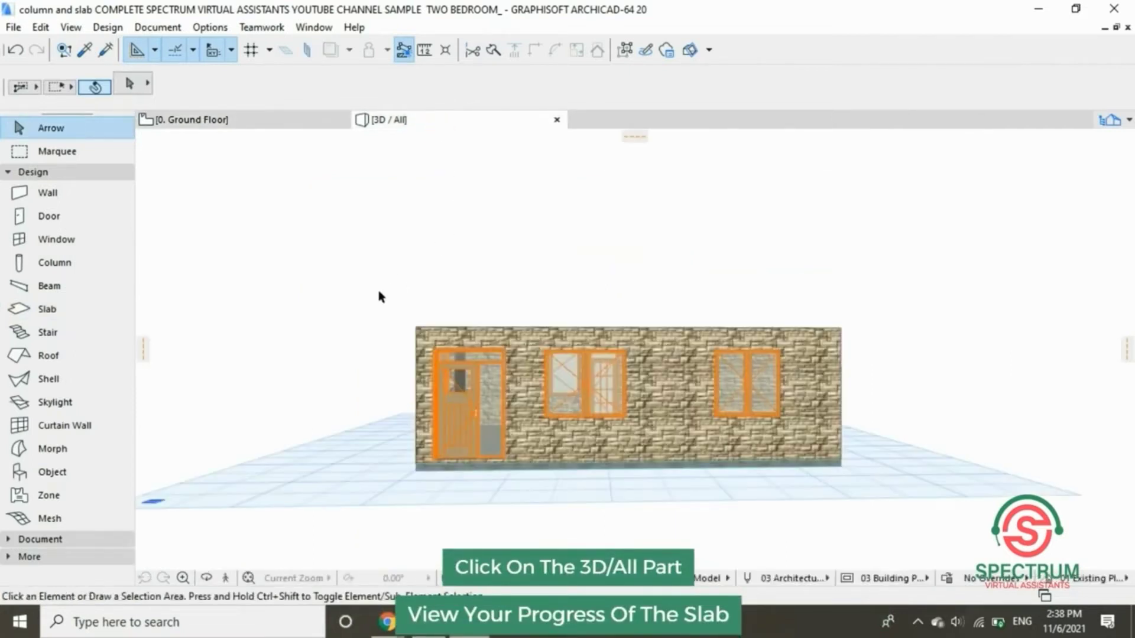
left_click(208, 583)
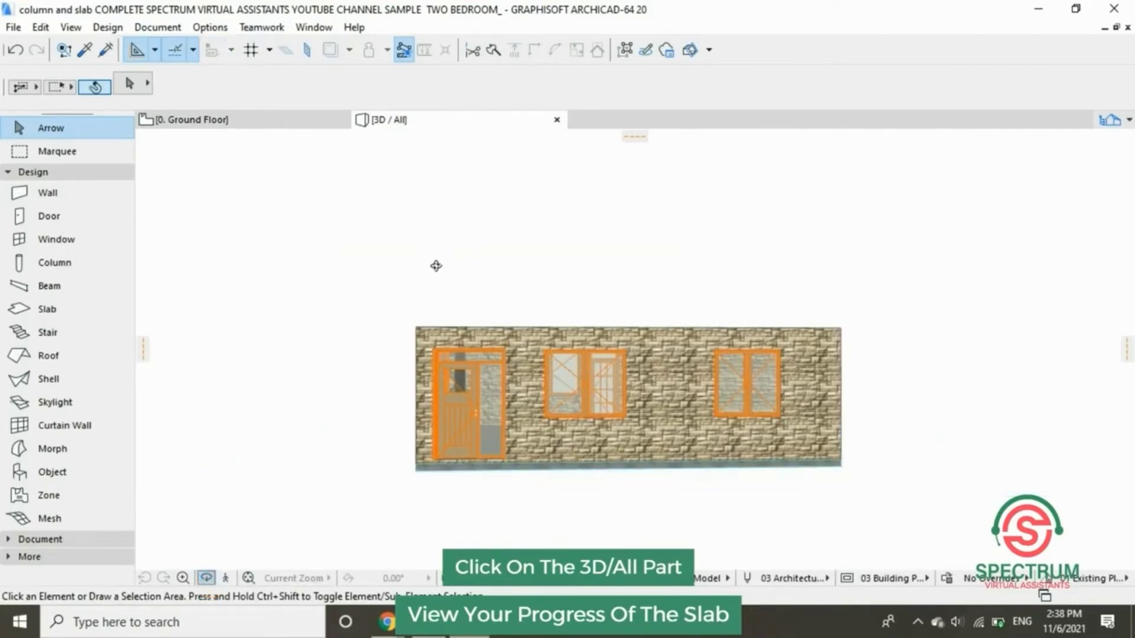
left_click_drag(435, 271, 452, 317)
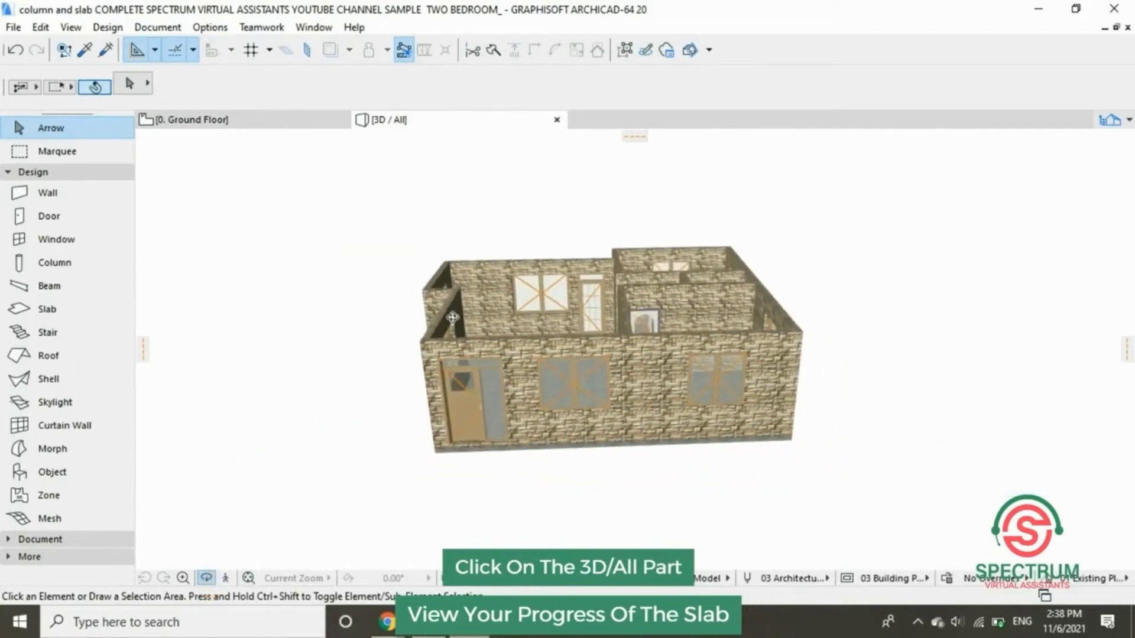
left_click_drag(431, 222, 415, 240)
scroll(390, 204, "up", 2)
left_click_drag(429, 318, 881, 361)
left_click_drag(484, 299, 690, 338)
left_click_drag(556, 390, 594, 402)
left_click_drag(585, 269, 589, 146)
left_click_drag(517, 216, 749, 376)
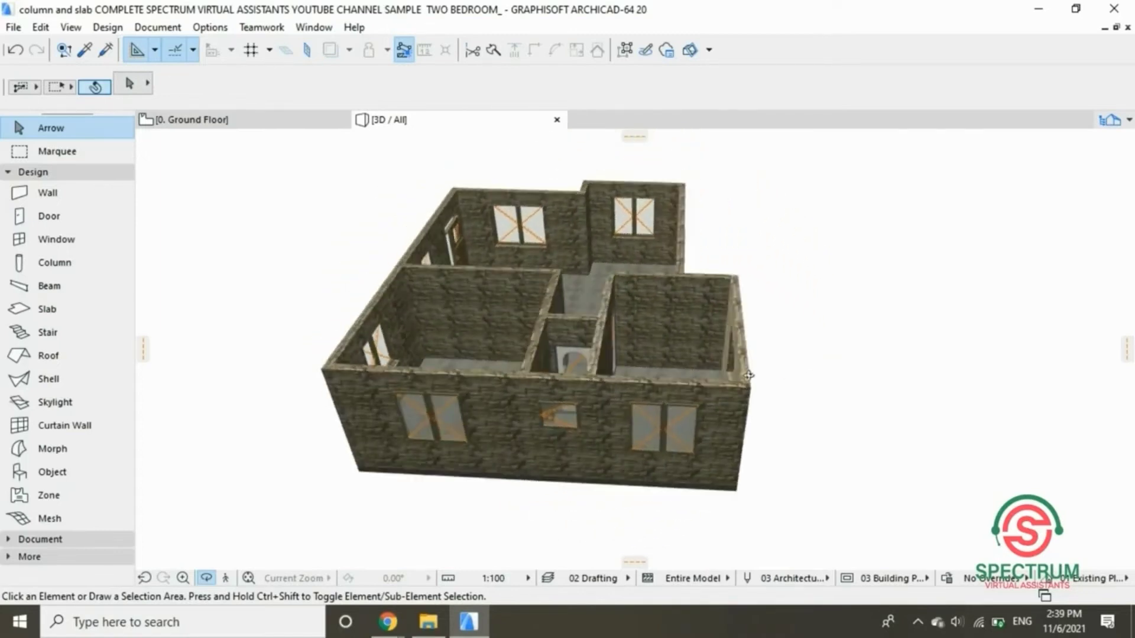
left_click_drag(376, 361, 859, 306)
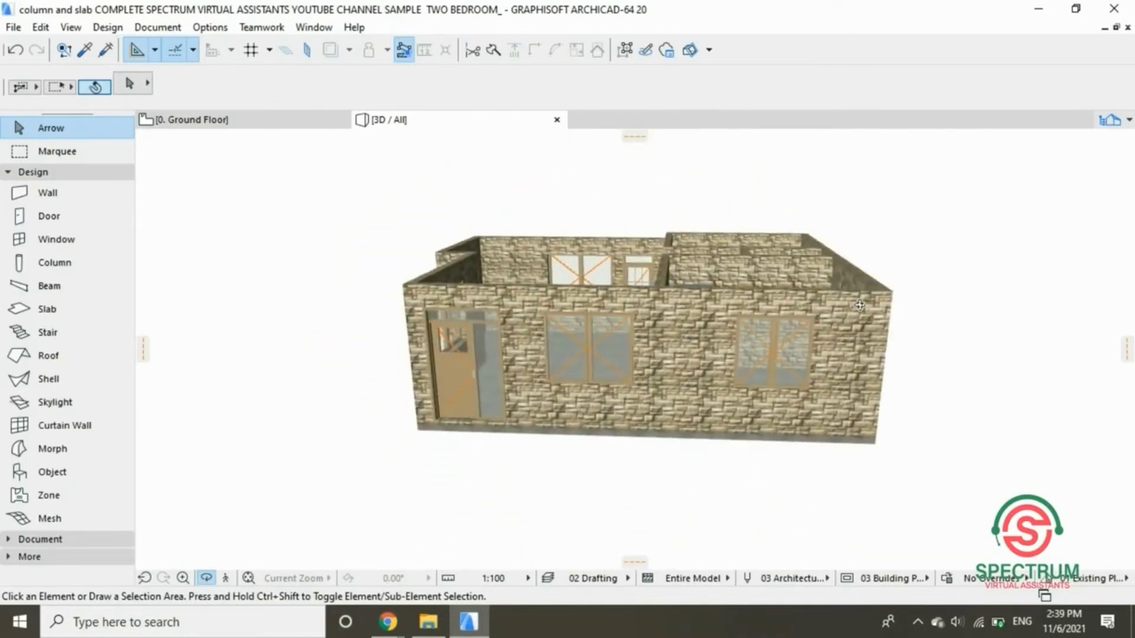
left_click_drag(544, 281, 531, 363)
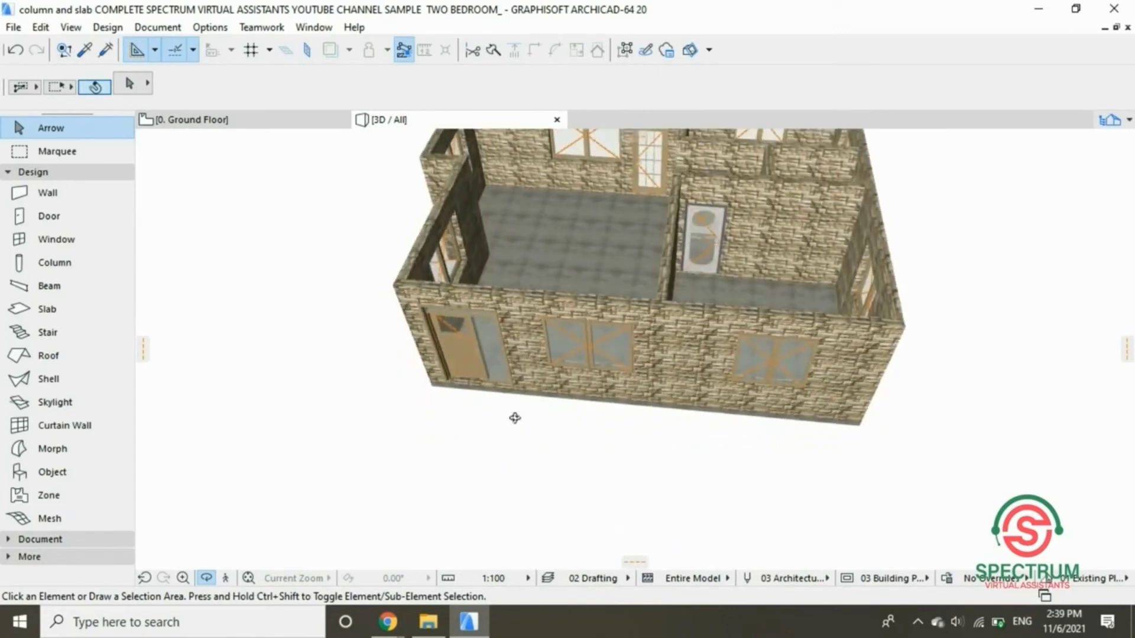
left_click_drag(515, 418, 460, 174)
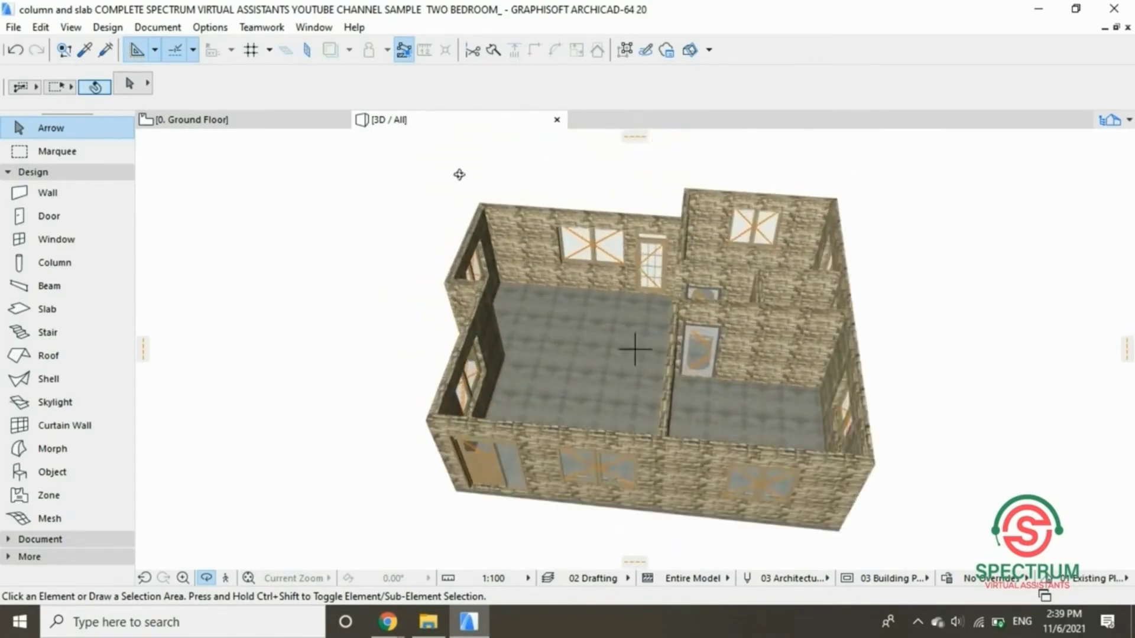
left_click(270, 126)
- Move the slab's lower-left and lower-right corners 1300 down to form the porch strip
scroll(372, 195, "down", 6)
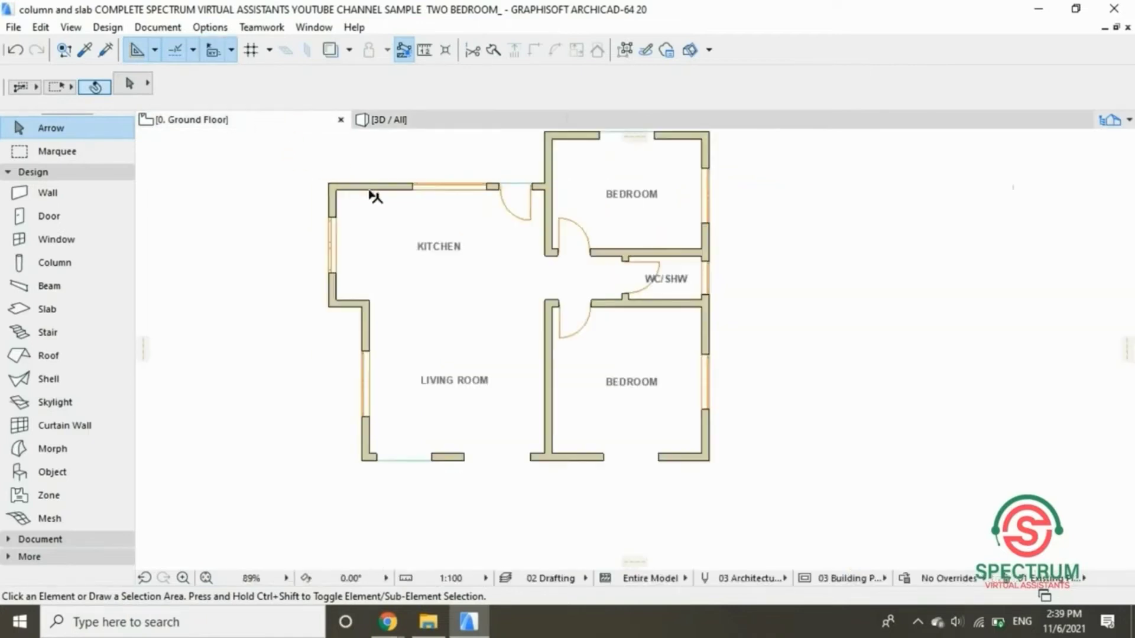
scroll(380, 408, "up", 8)
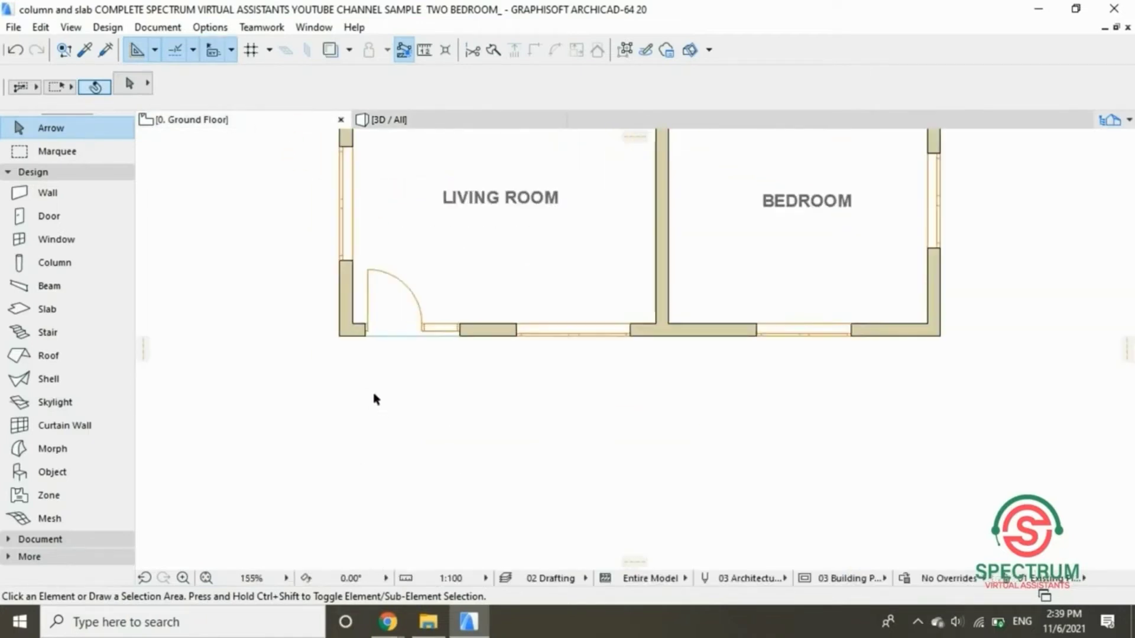
left_click(381, 240)
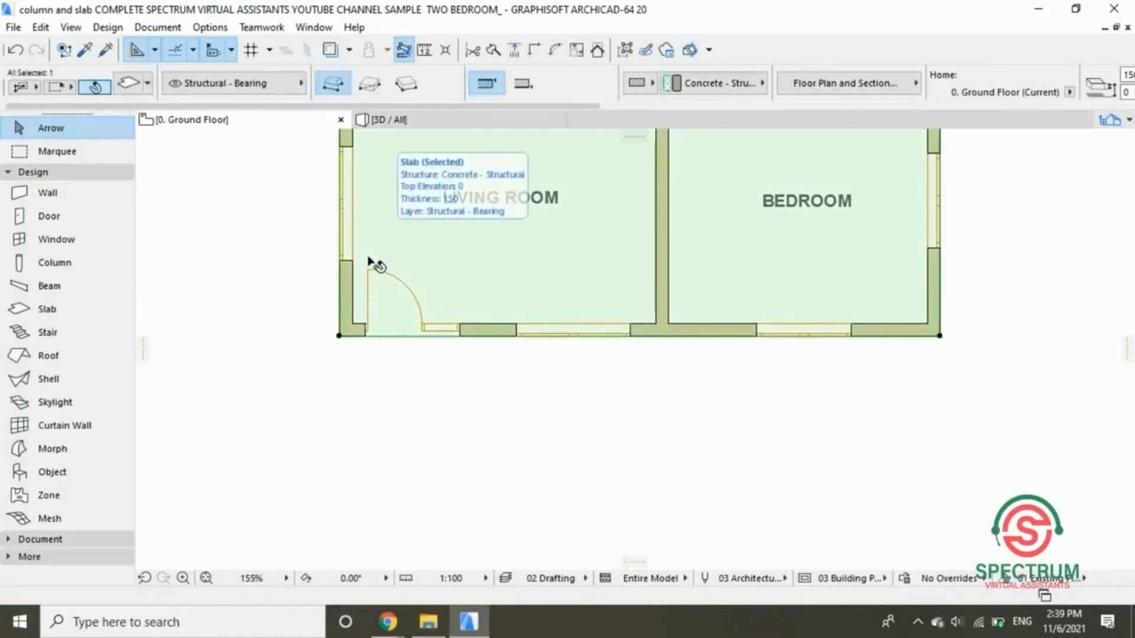
left_click(339, 335)
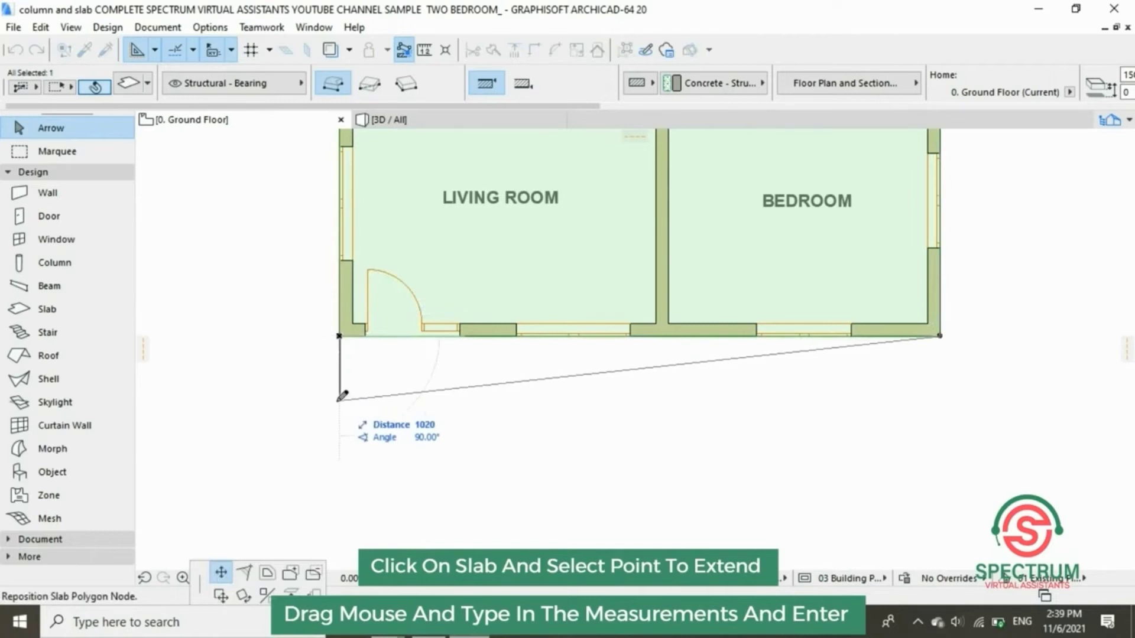
type("13")
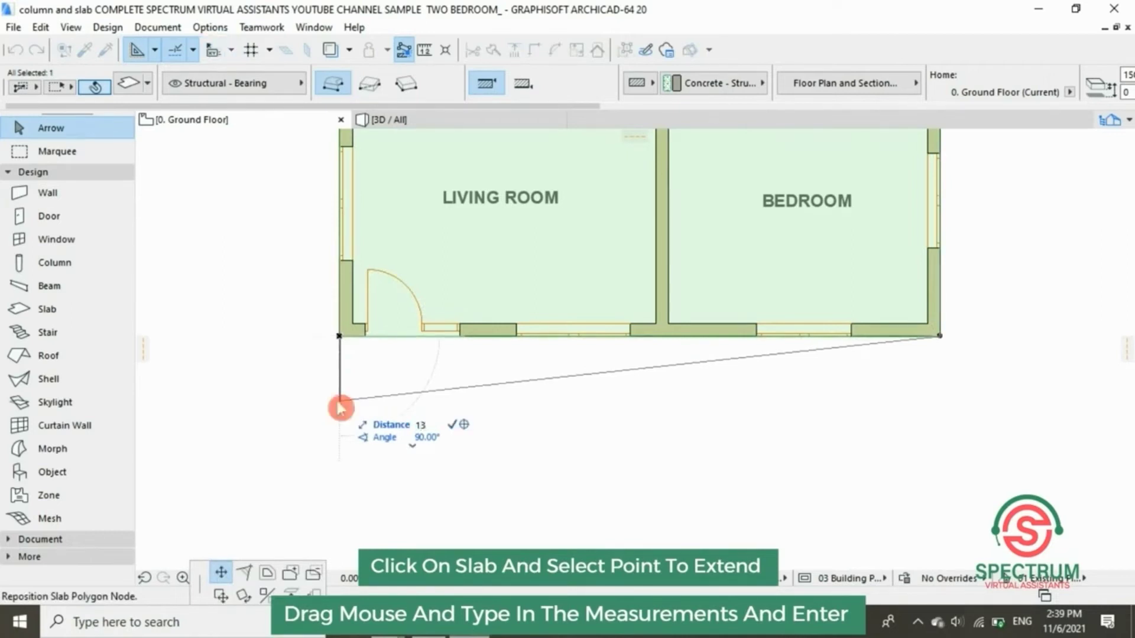
key("Return")
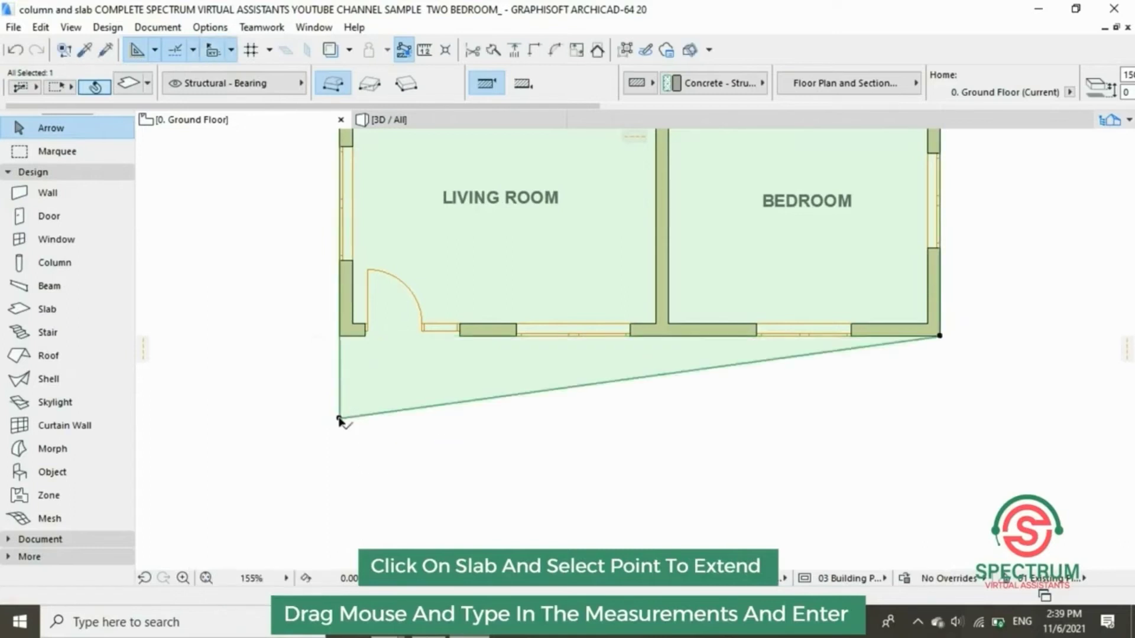
left_click(939, 336)
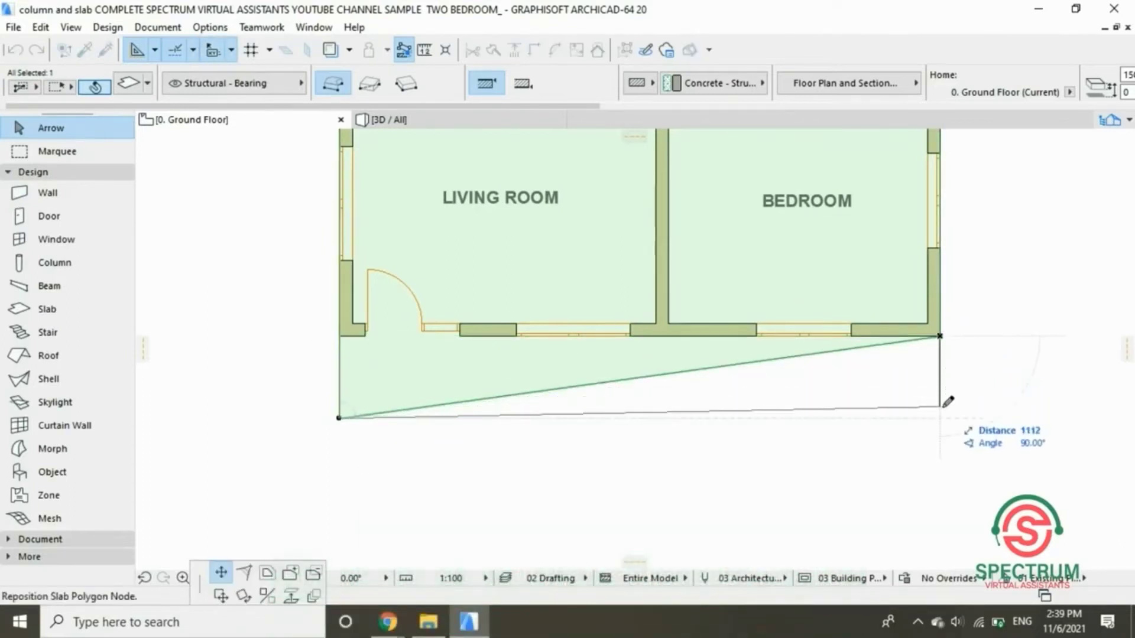
type("1300")
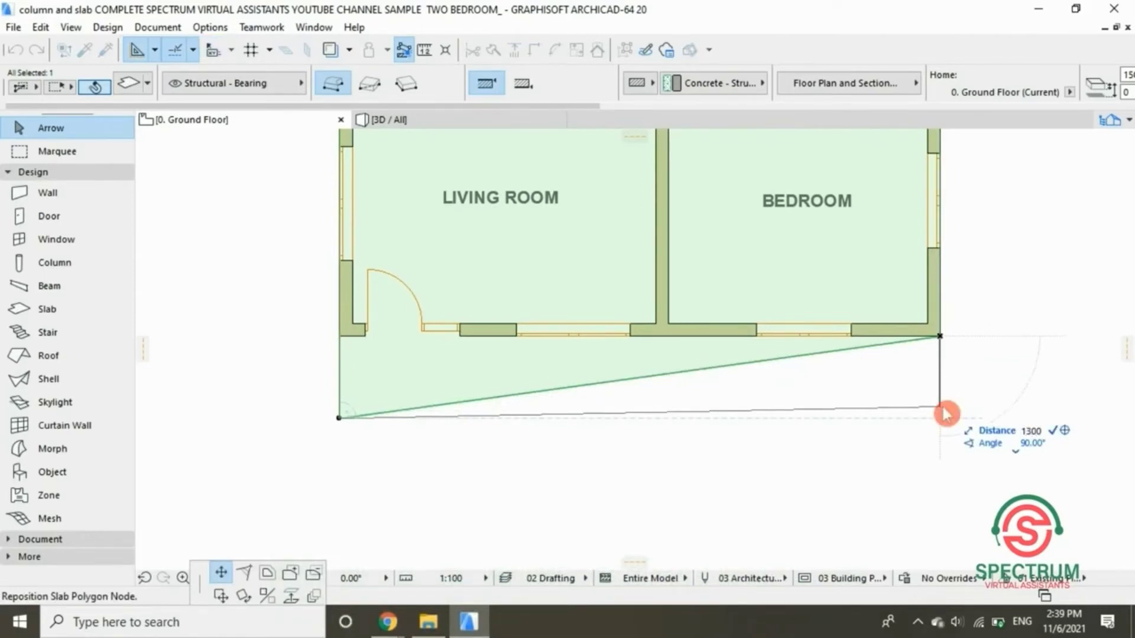
key("Return")
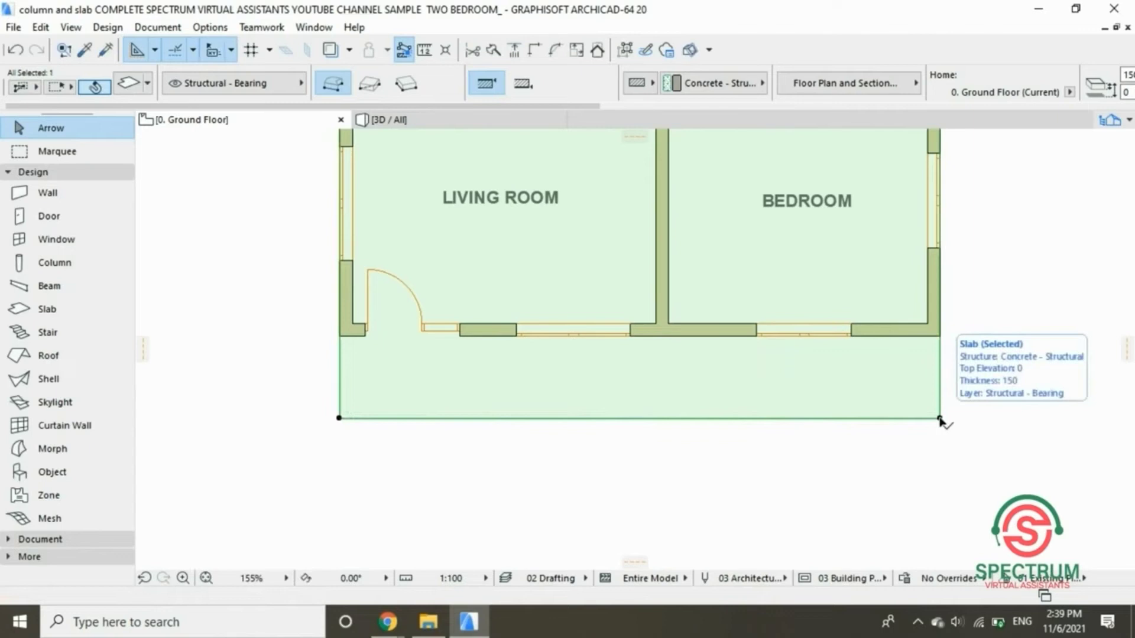
- Add nodes on the slab's bottom and left edges to reshape the porch outline
scroll(671, 410, "up", 3)
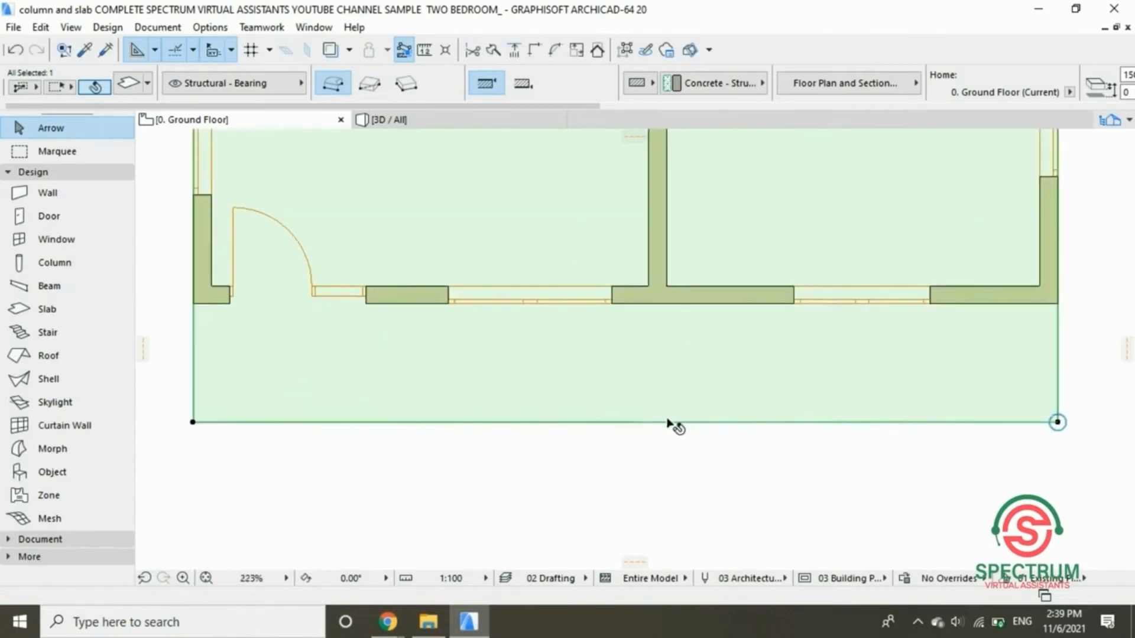
left_click(672, 423)
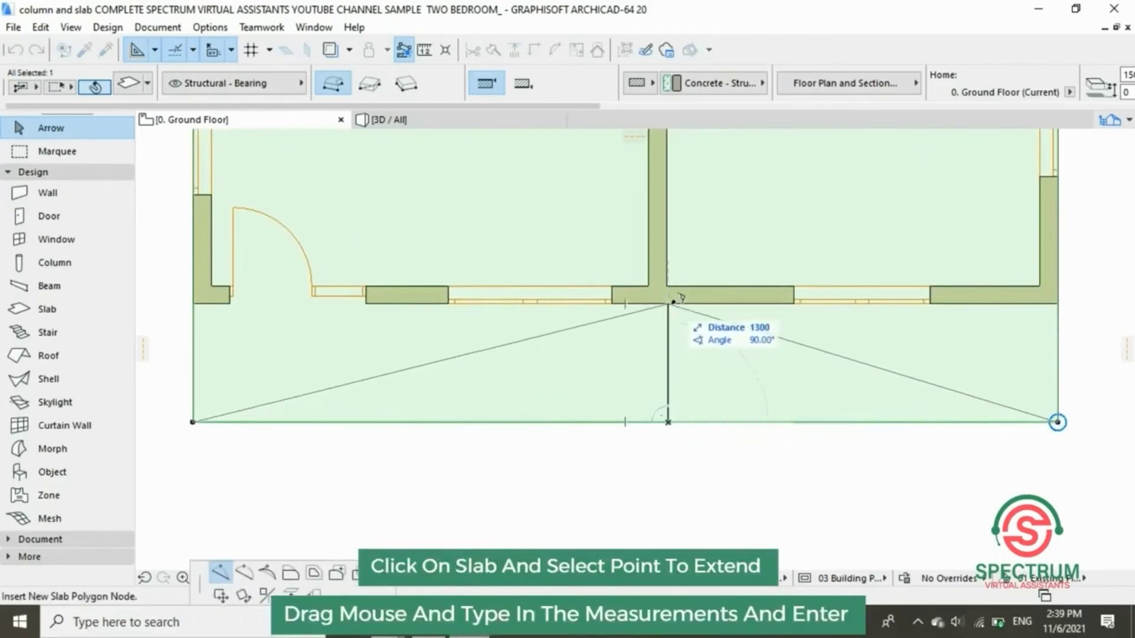
left_click(669, 305)
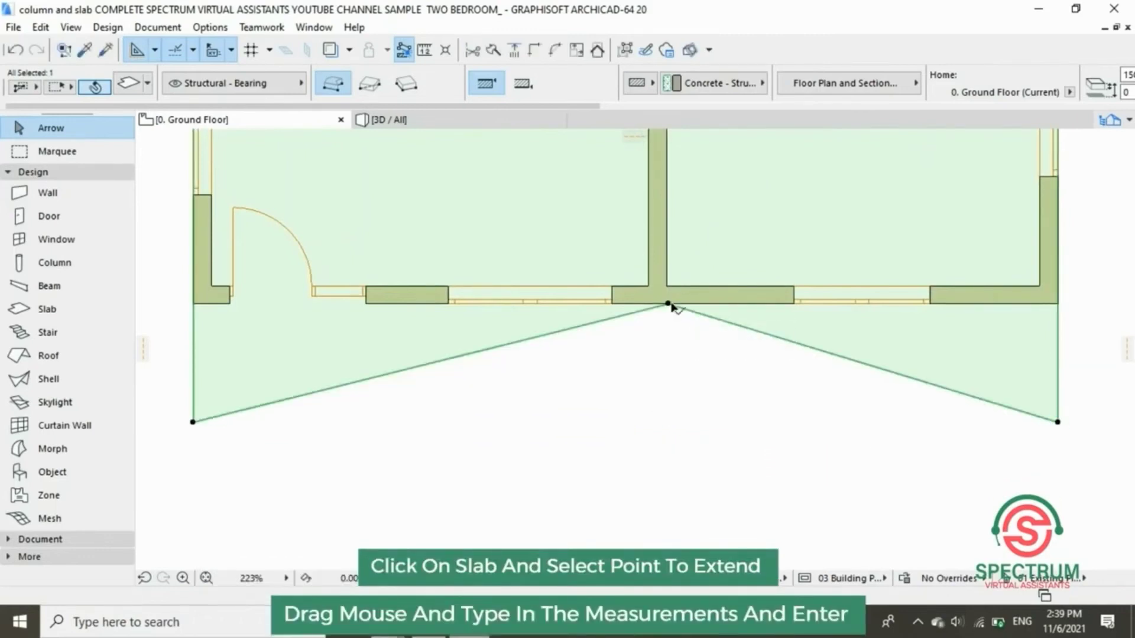
left_click(516, 344)
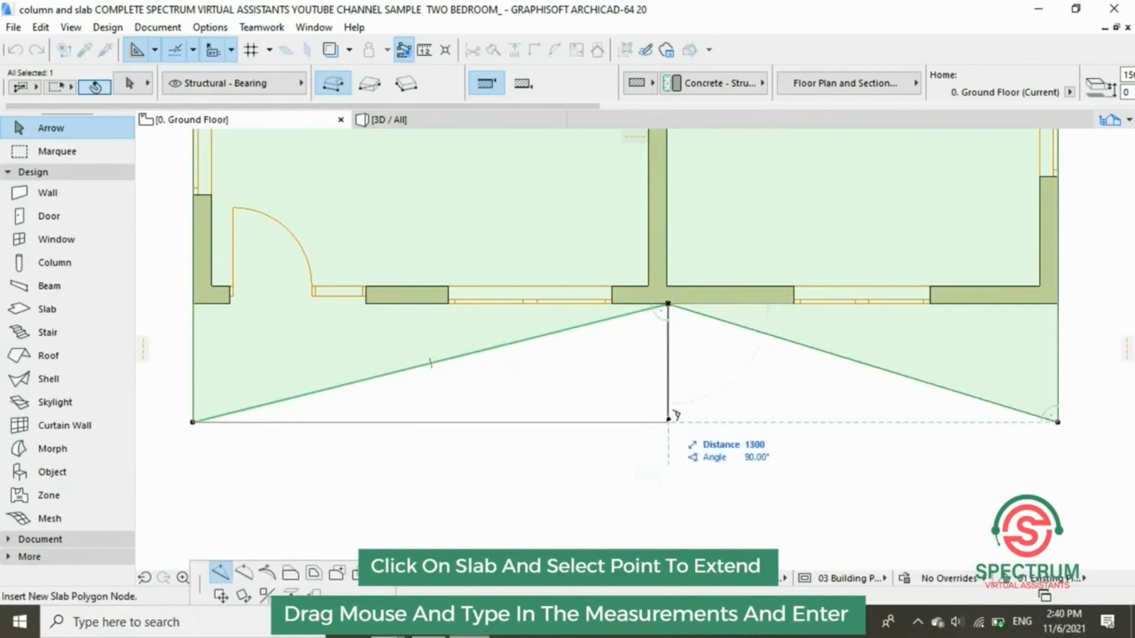
left_click(670, 419)
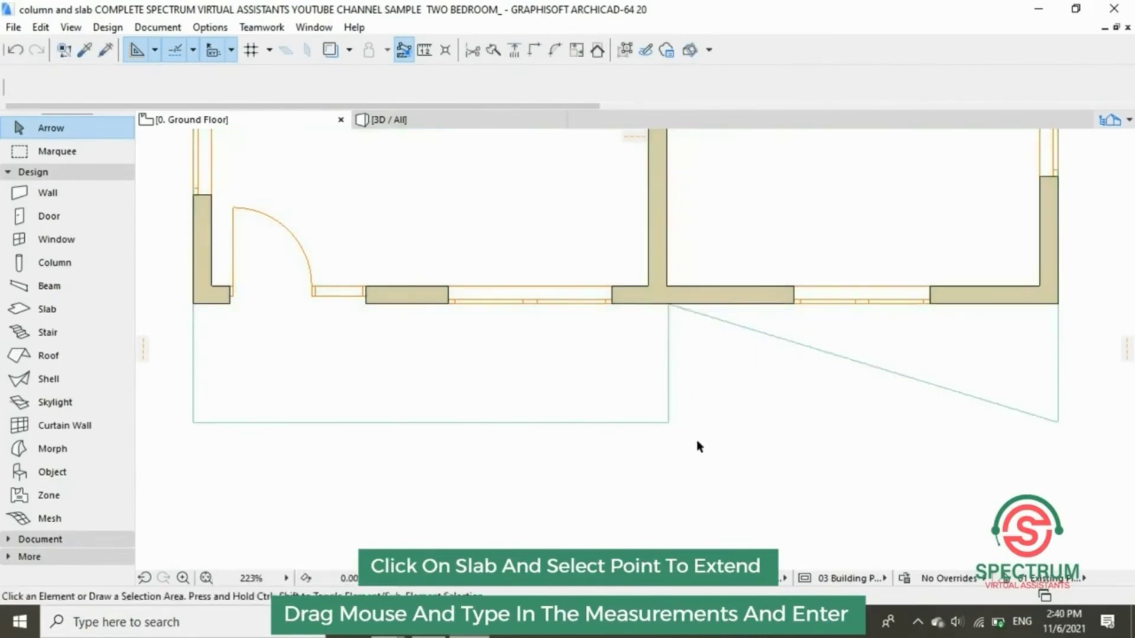
left_click(699, 446)
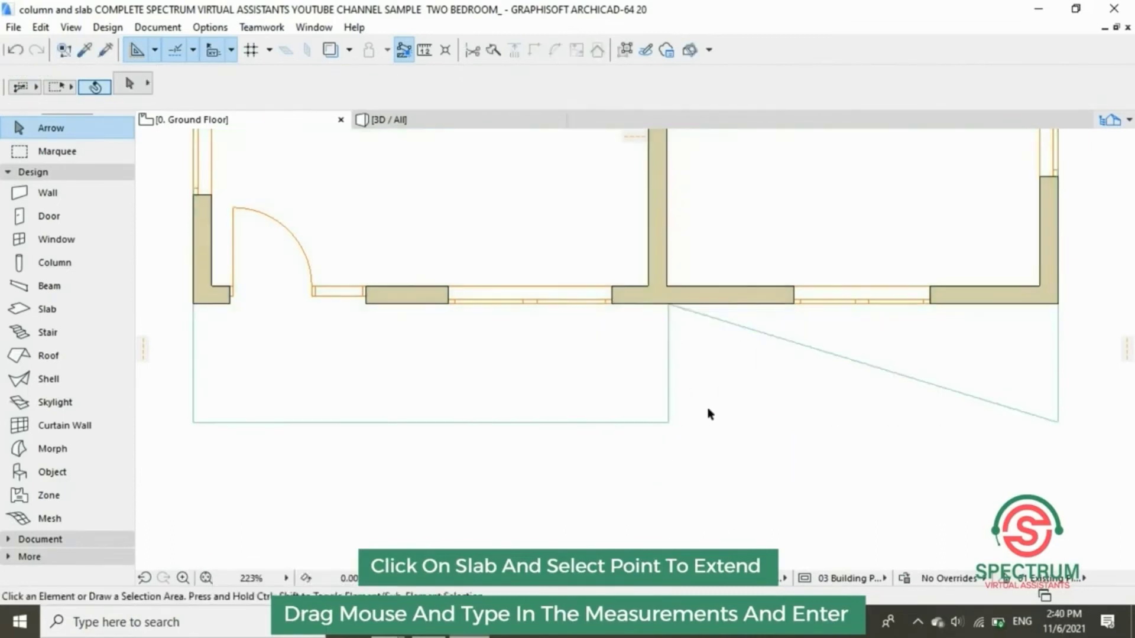
- Snap the slab's lower-right corner to the bedroom wall to remove the triangle, then deselect
left_click(1047, 414)
left_click(1060, 415)
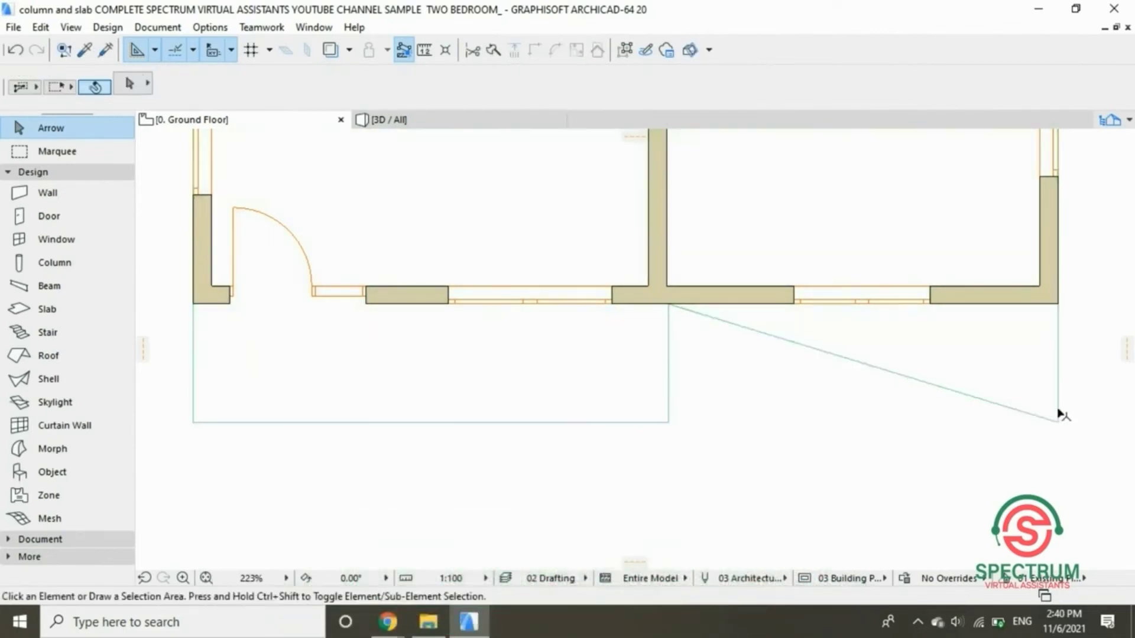
left_click(1042, 402)
left_click(1058, 422)
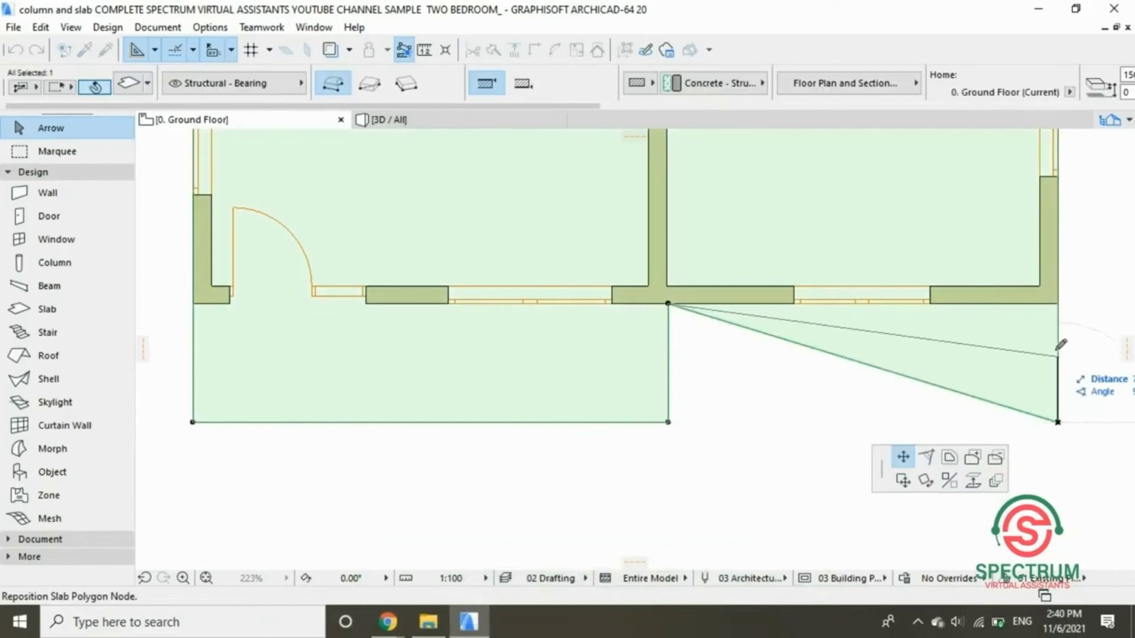
left_click(1058, 303)
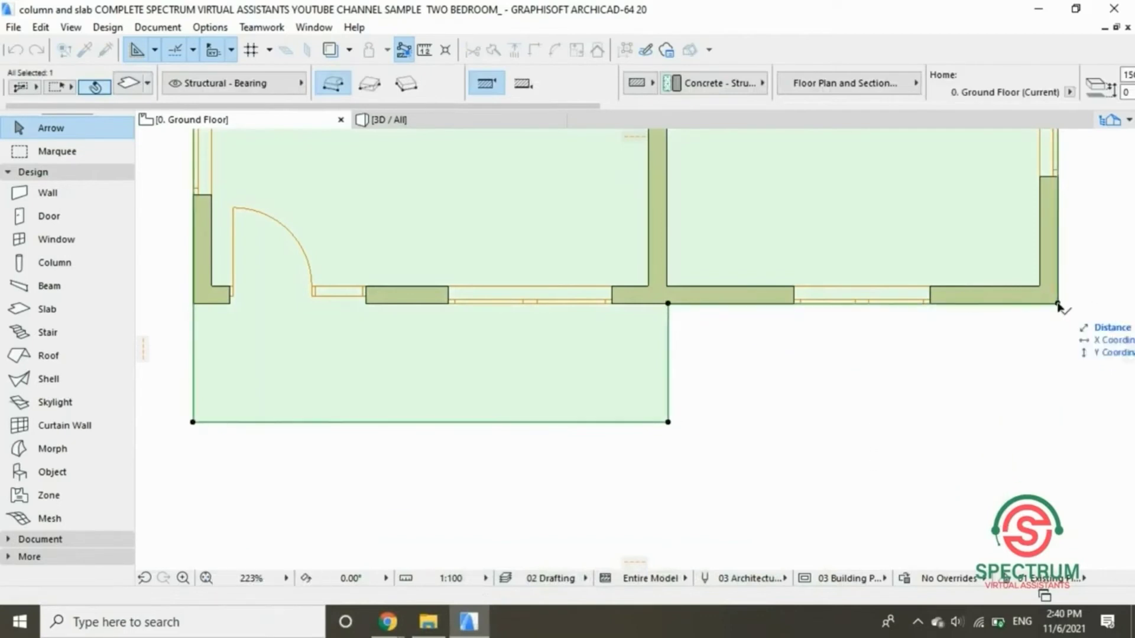
left_click(822, 414)
scroll(827, 431, "down", 4)
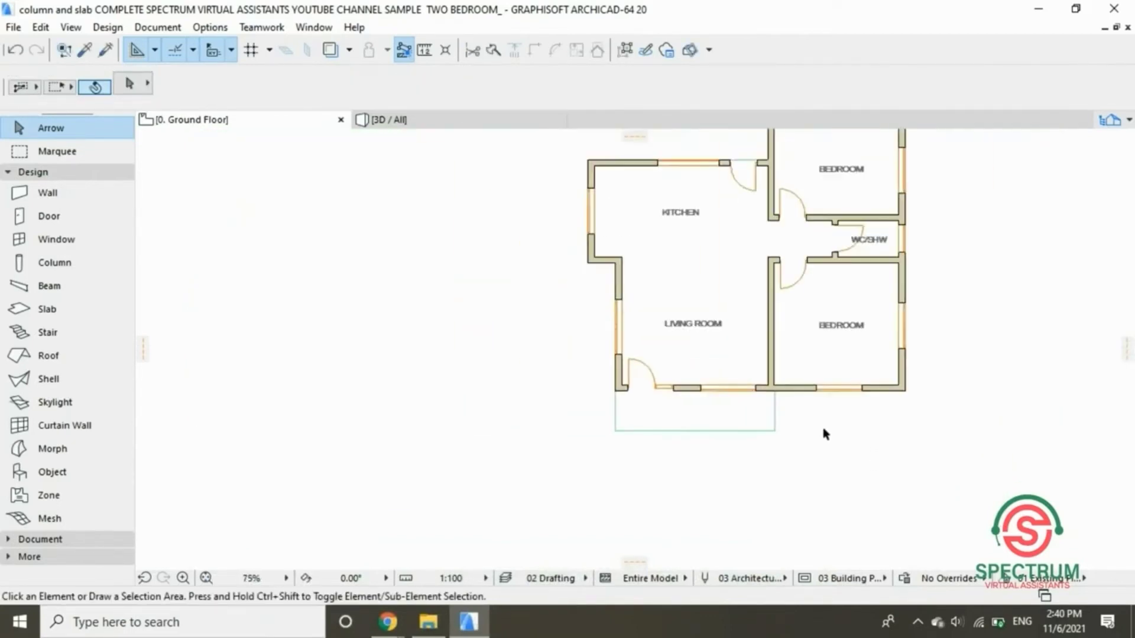
scroll(746, 248, "up", 2)
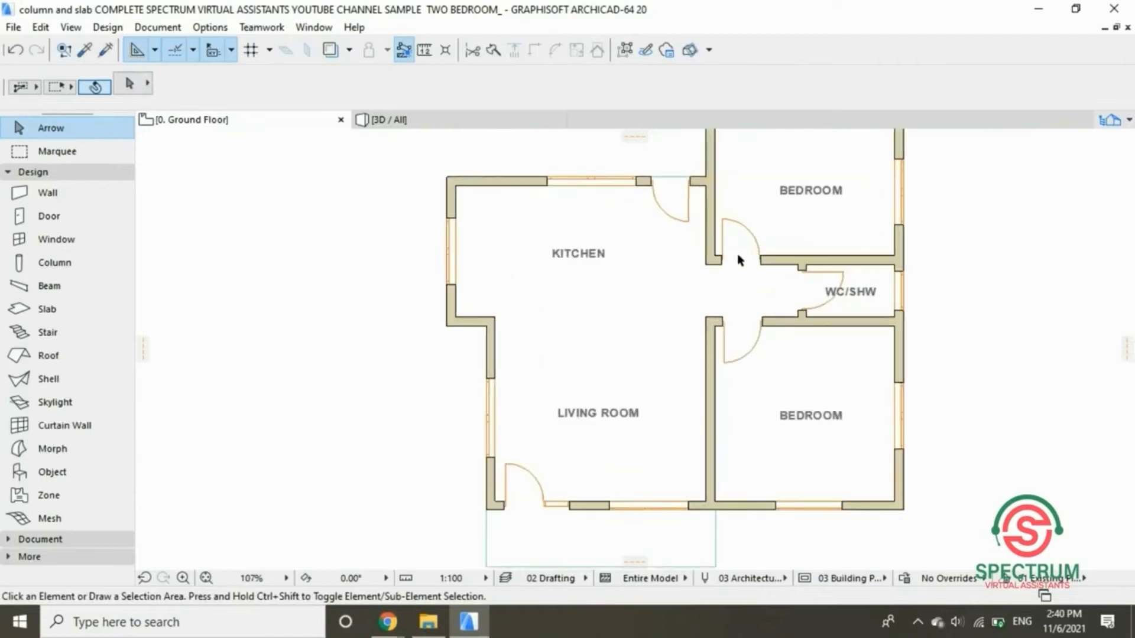
- Switch to the 3D view and orbit lower to inspect the porch slab in front of the walls
left_click(456, 127)
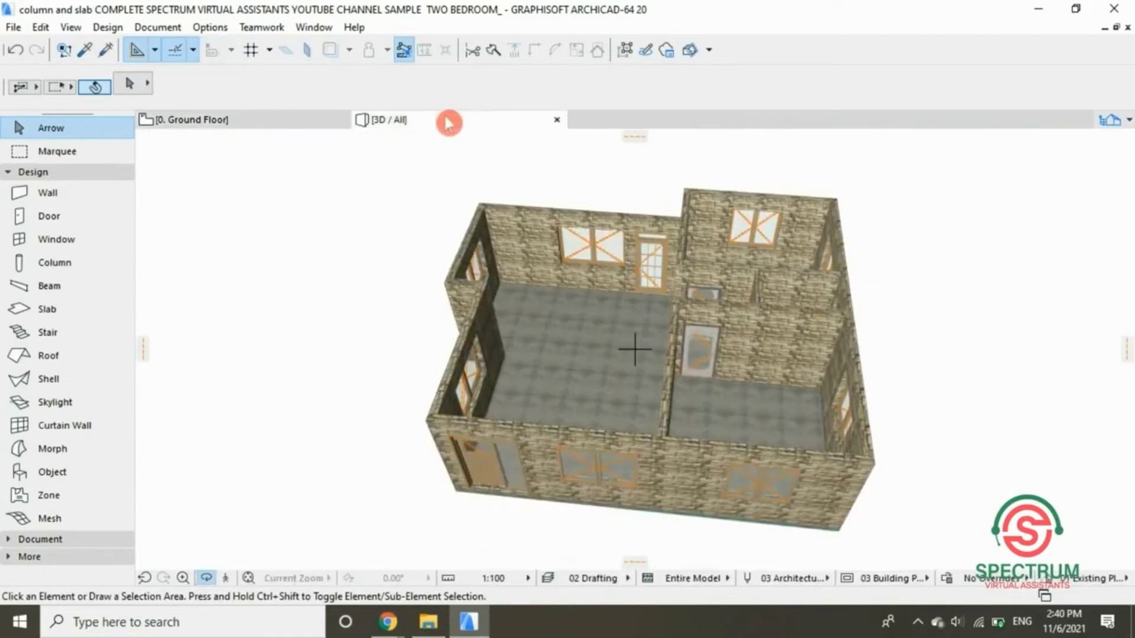
left_click_drag(360, 439, 304, 401)
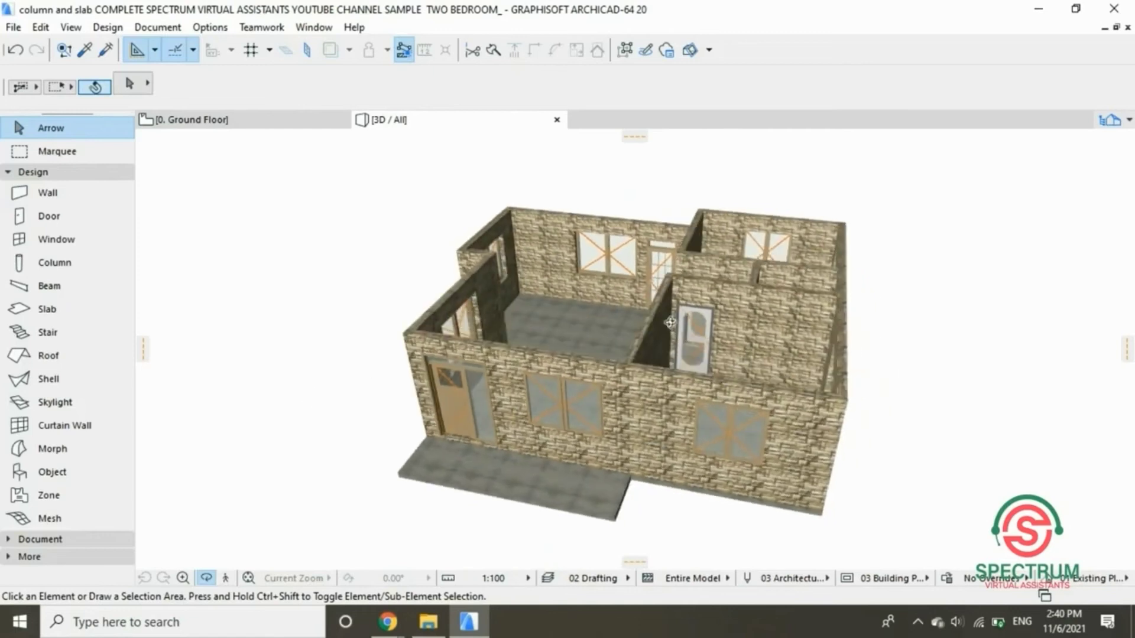
left_click_drag(670, 323, 649, 363)
- Return to the ground floor plan, pick the Column tool from Design Tools and open its defaults
left_click(307, 126)
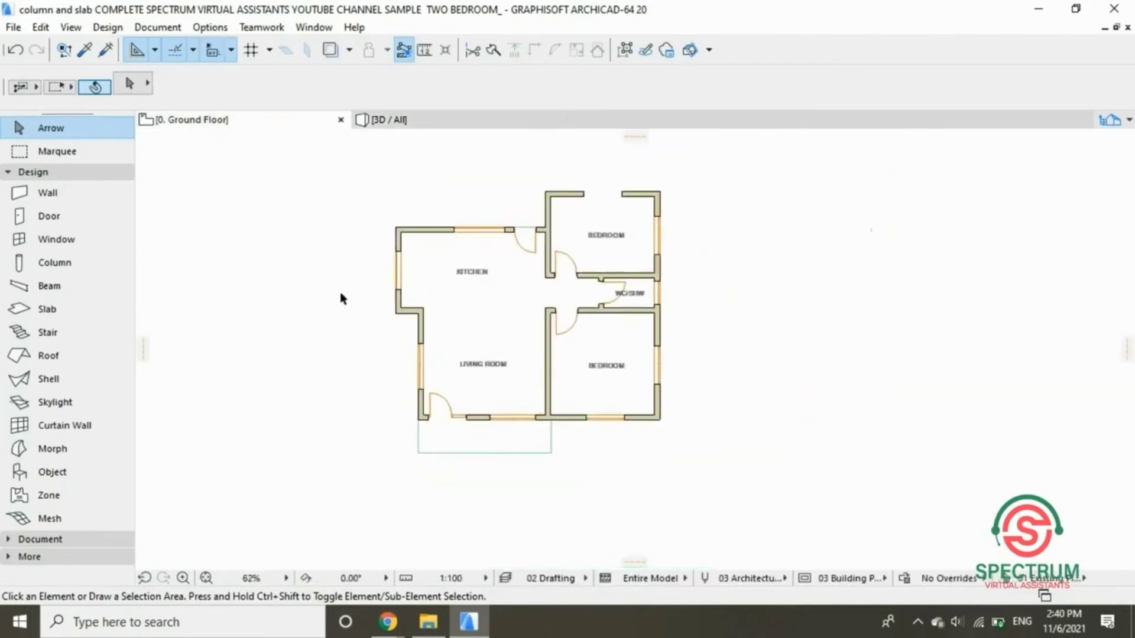
scroll(507, 276, "up", 2)
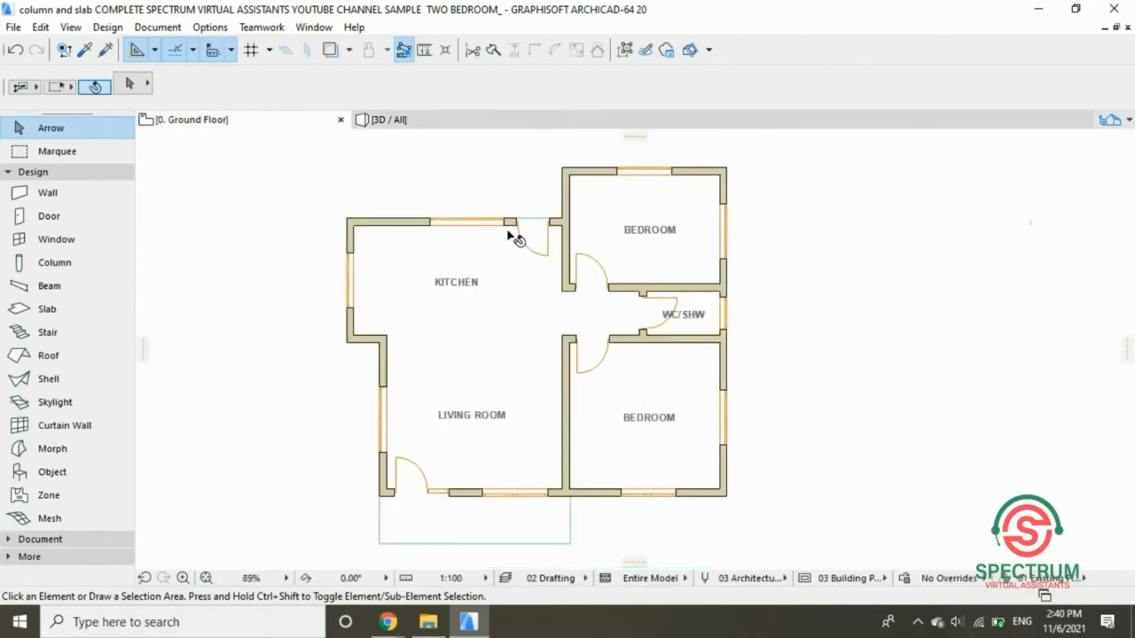
left_click(108, 27)
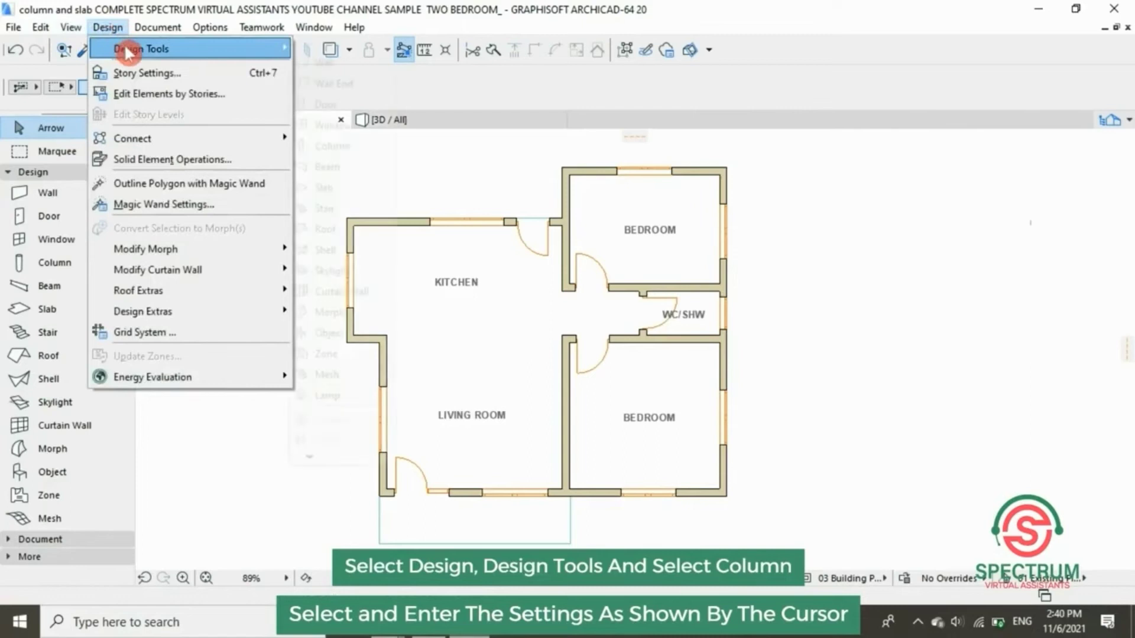
mouse_move(213, 47)
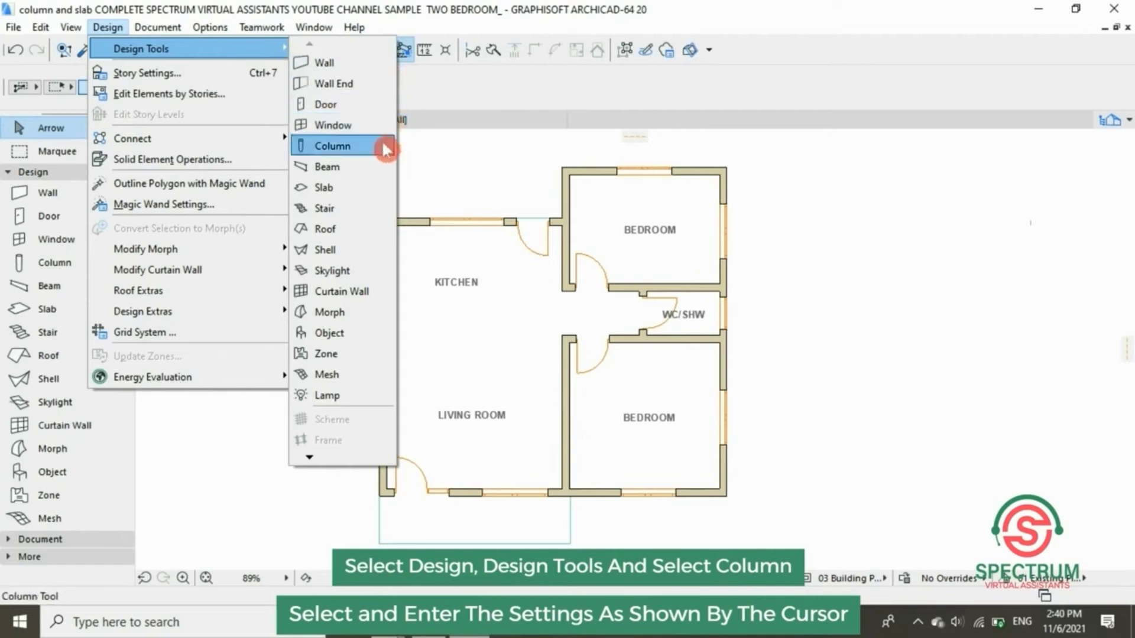
left_click(313, 147)
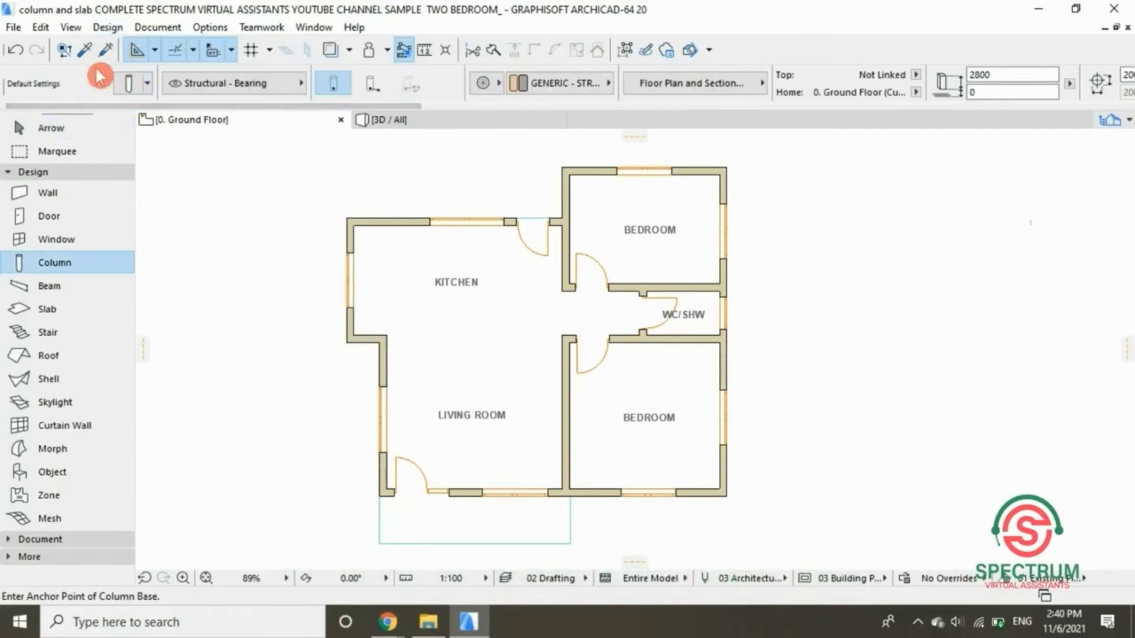
left_click(126, 86)
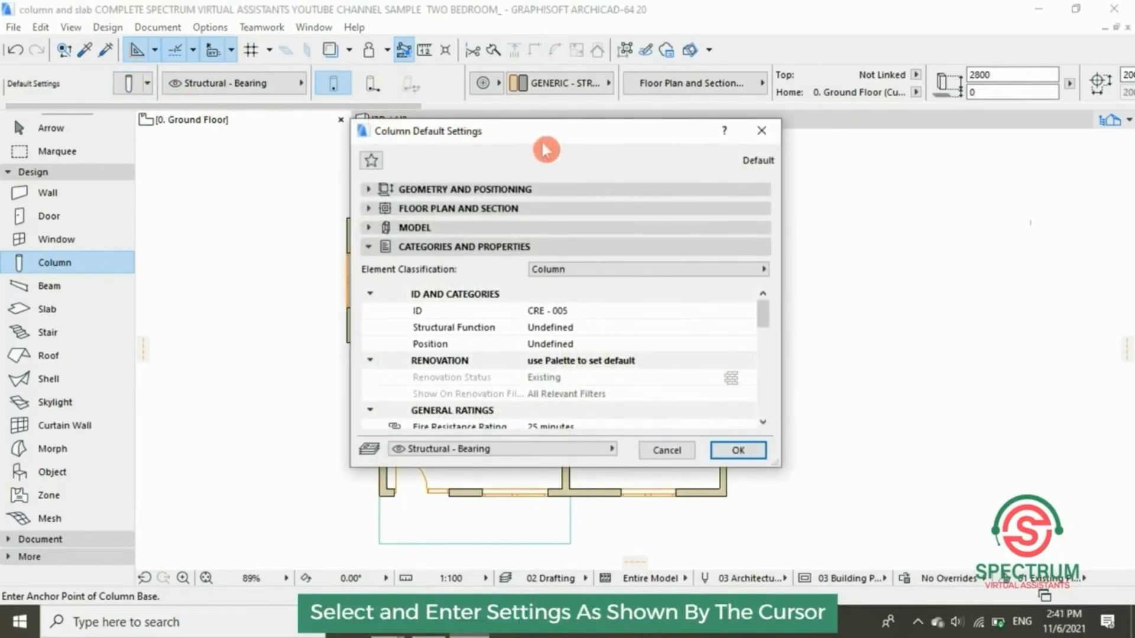
- Set the column top to unlinked, height 2800, GENERIC - STRUCTURAL material, home story 0. Ground Floor
left_click(548, 189)
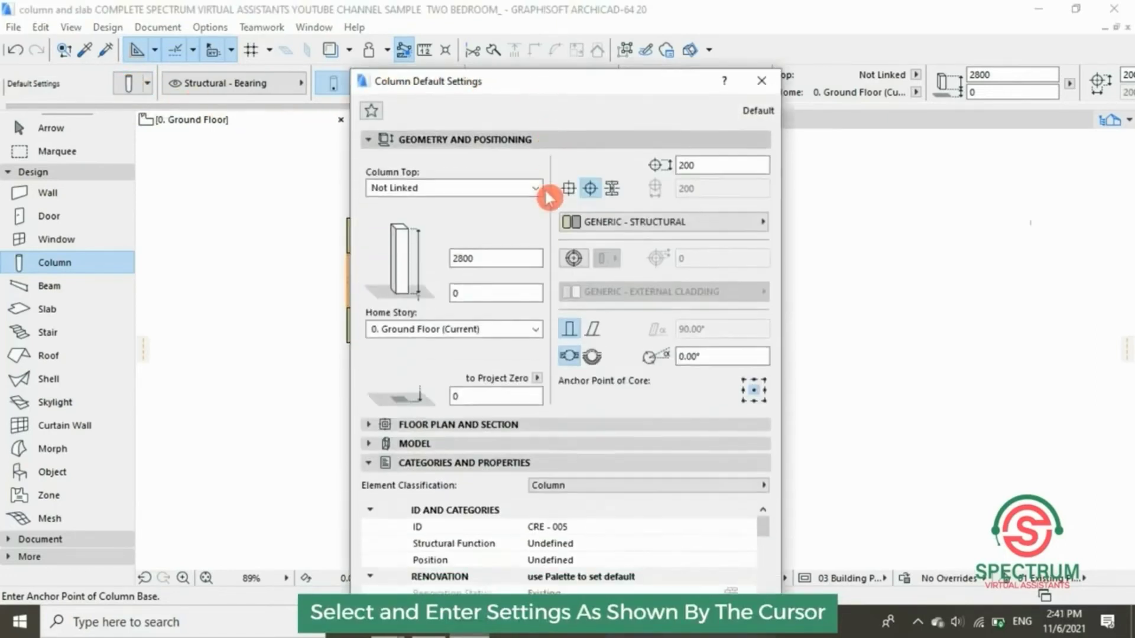
left_click(535, 119)
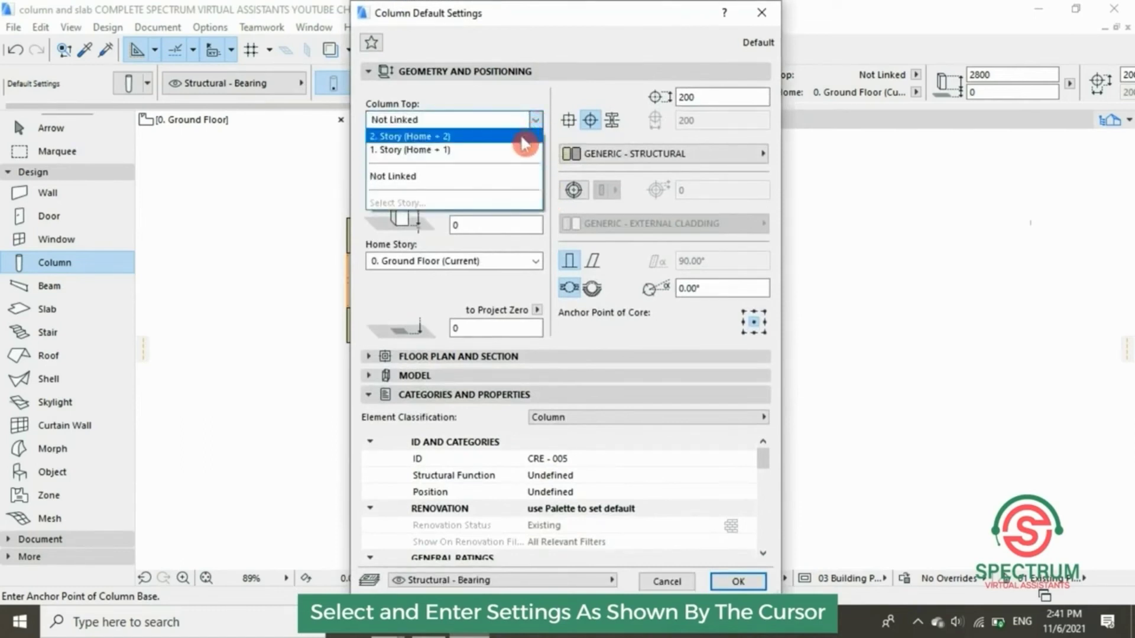
left_click(420, 176)
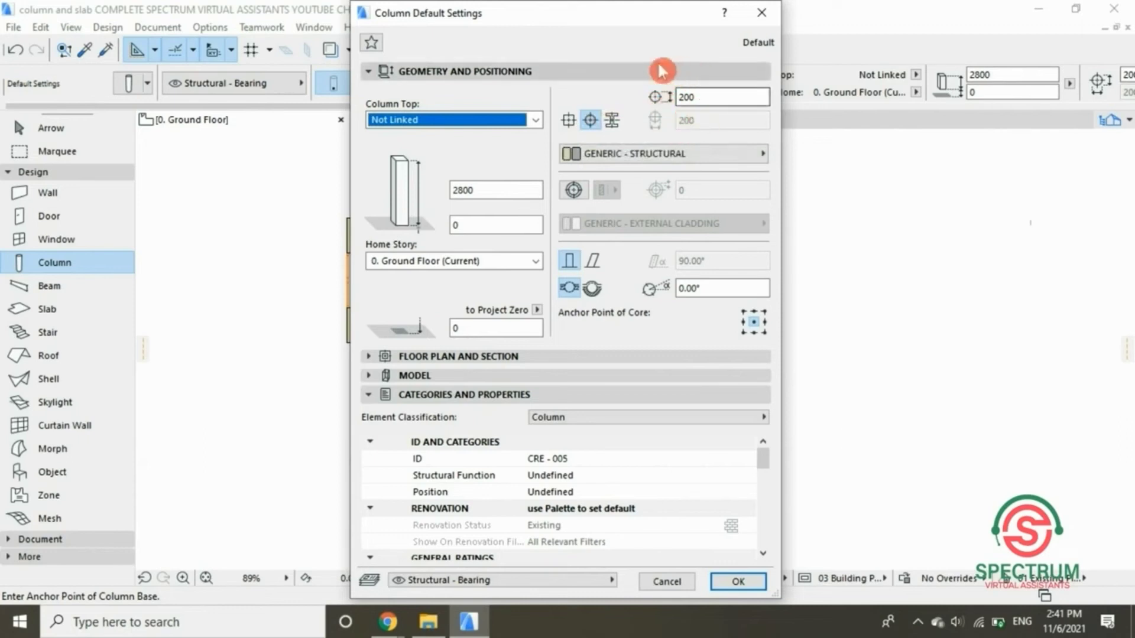
left_click(672, 159)
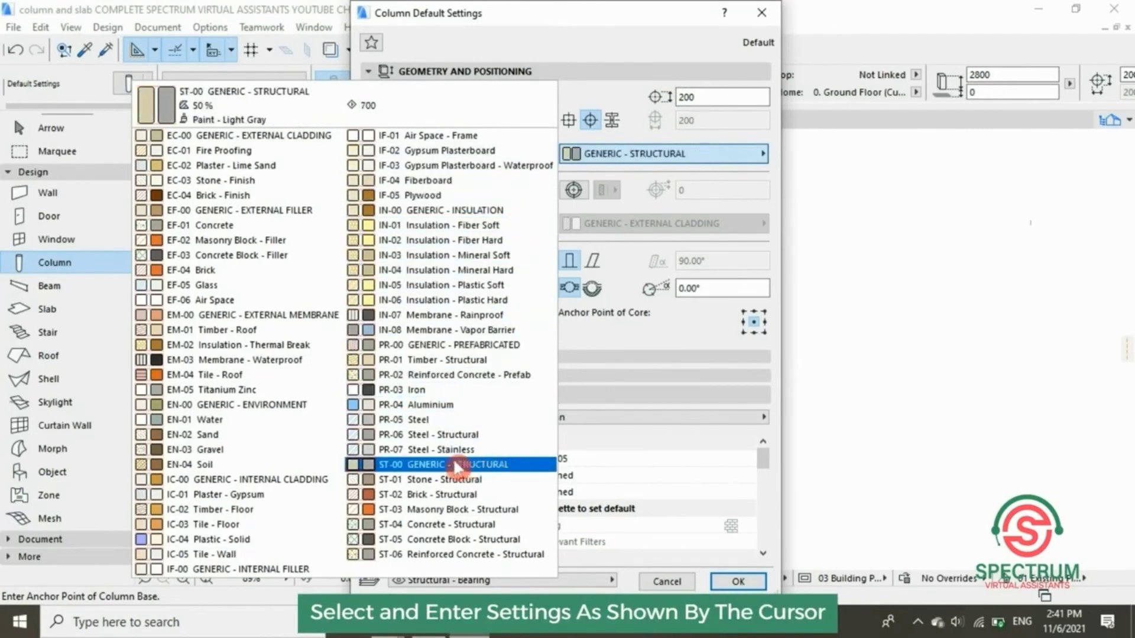
left_click(494, 467)
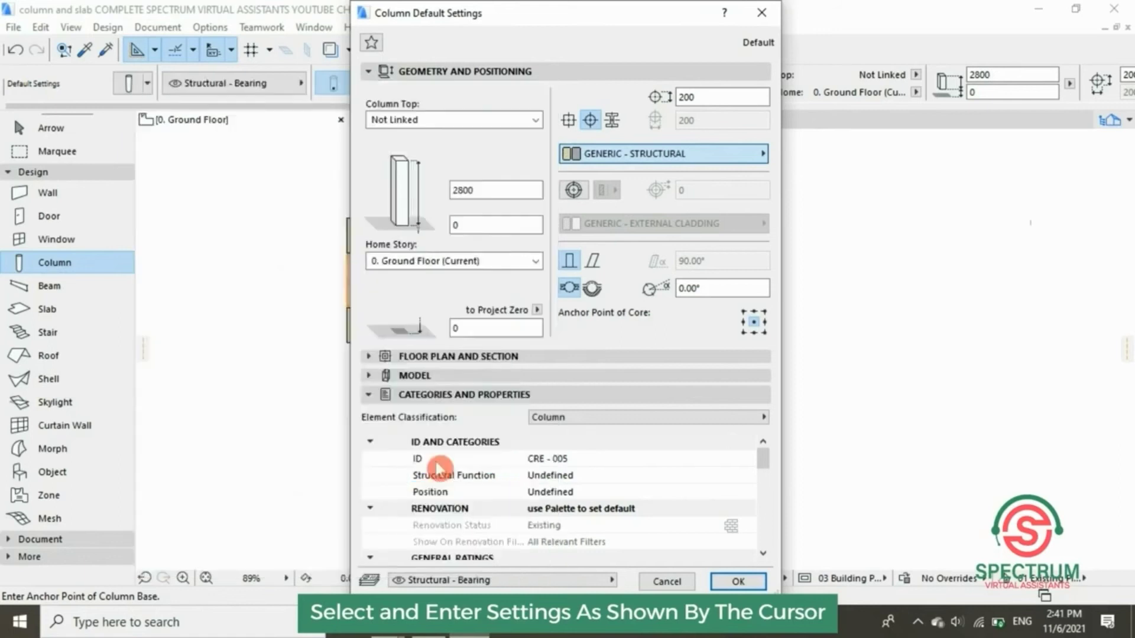
double_click(458, 190)
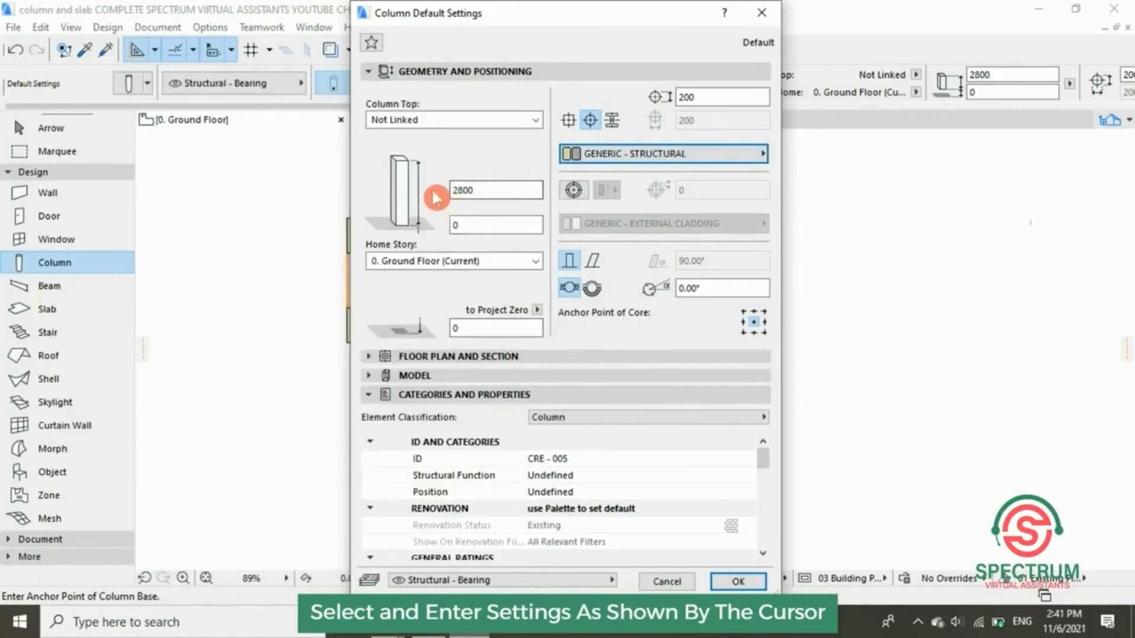
type("2800")
left_click(461, 224)
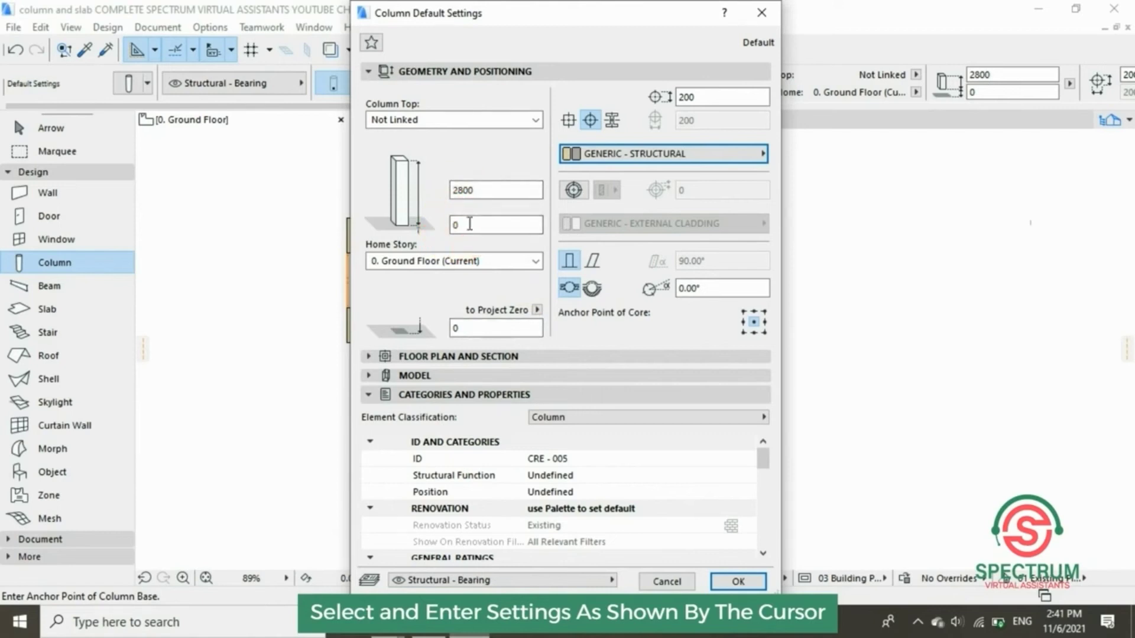
left_click(451, 259)
left_click(536, 261)
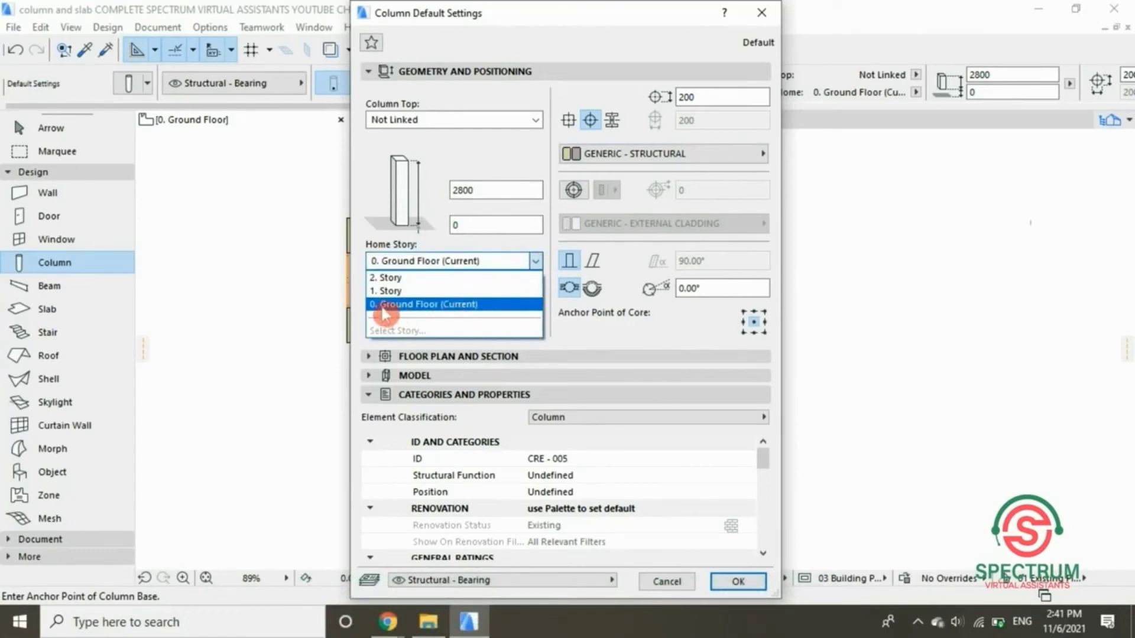
left_click(456, 305)
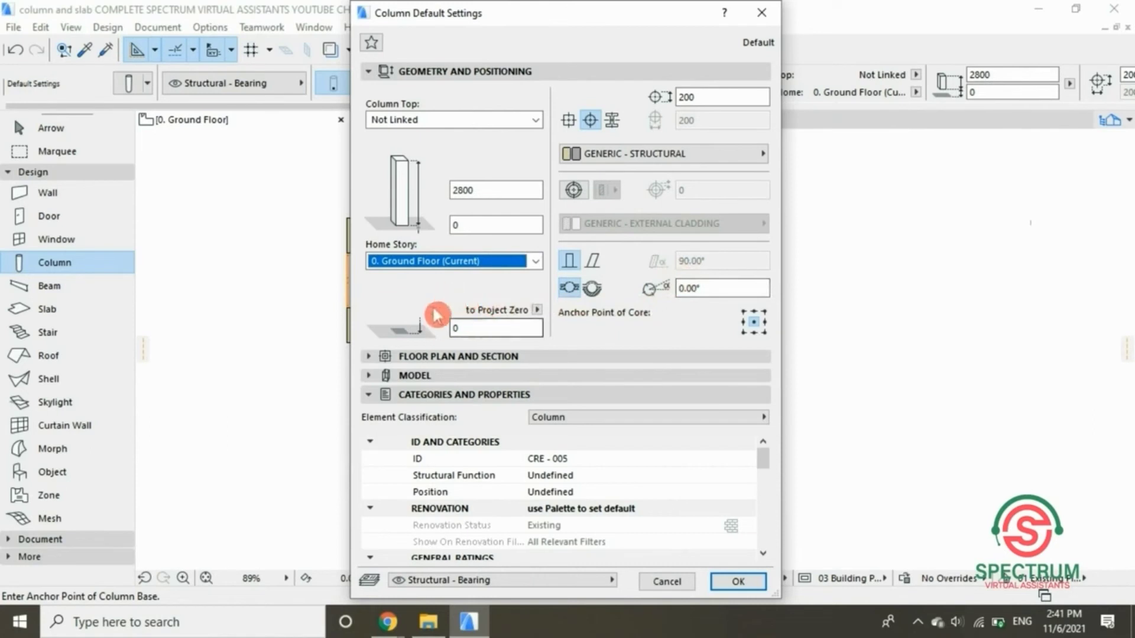
left_click(452, 331)
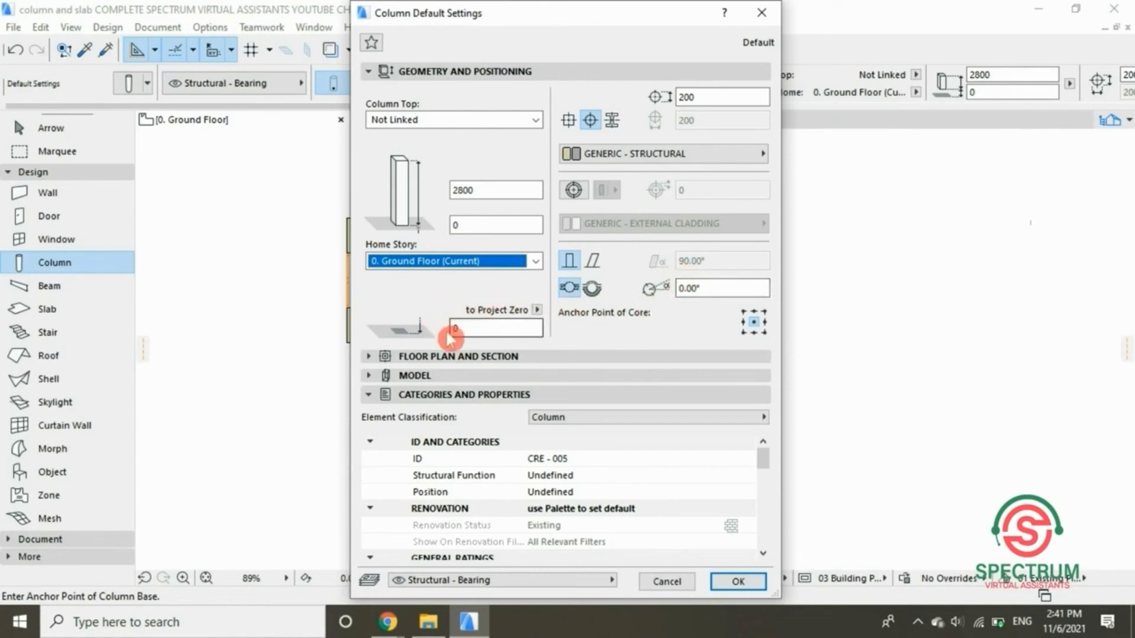
- Review the column's Floor Plan and Section options
left_click(498, 72)
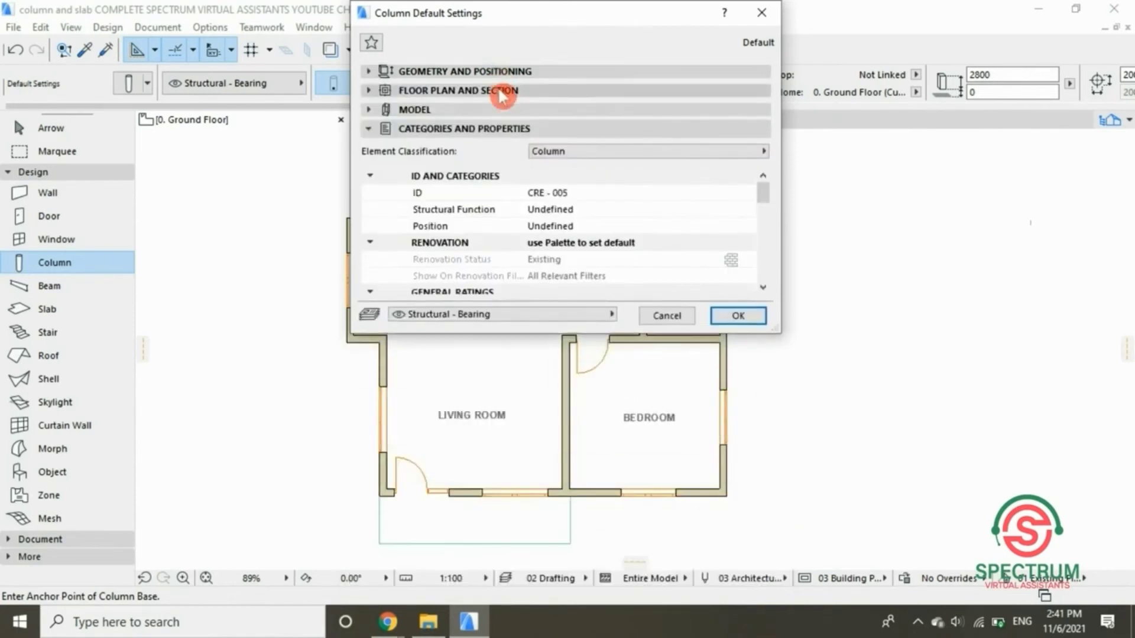
left_click(506, 91)
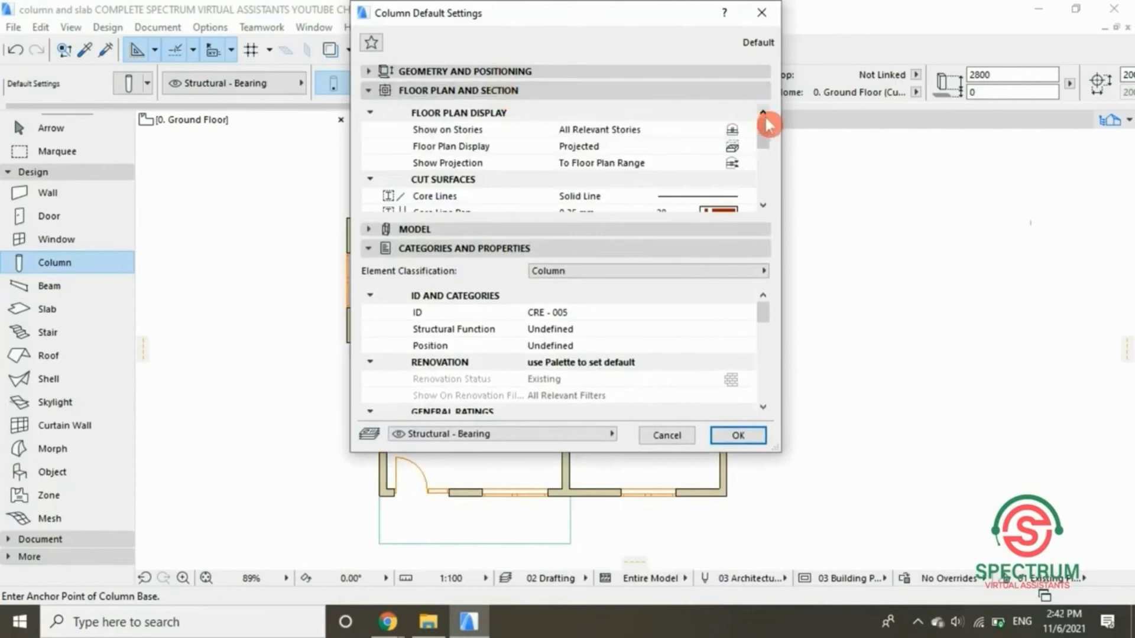
left_click(764, 133)
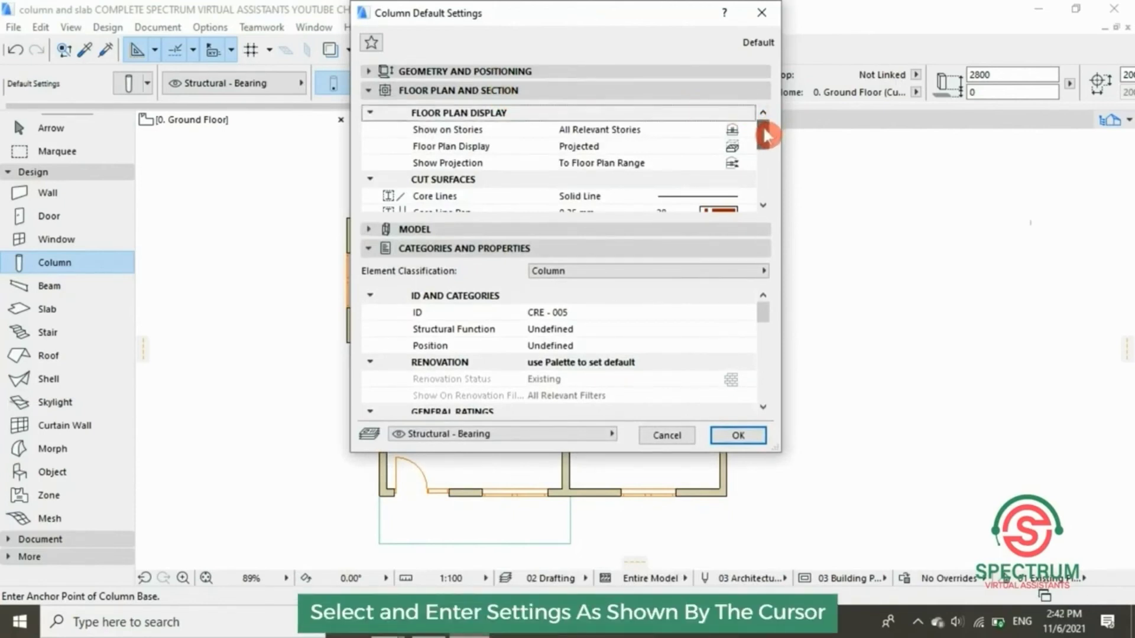
mouse_move(764, 135)
left_mouse_down()
mouse_move(769, 191)
mouse_move(762, 134)
left_mouse_up()
left_click(753, 92)
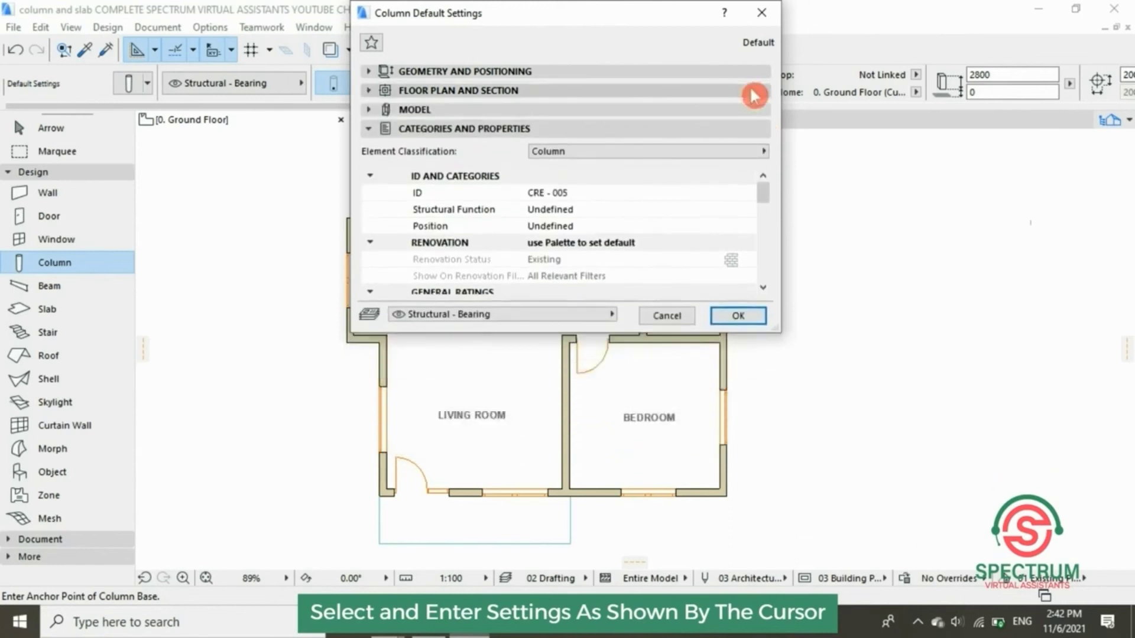
- Override the column surface with Stucco - Yellow Rough and set relation to zones to Zone Boundary
left_click(747, 112)
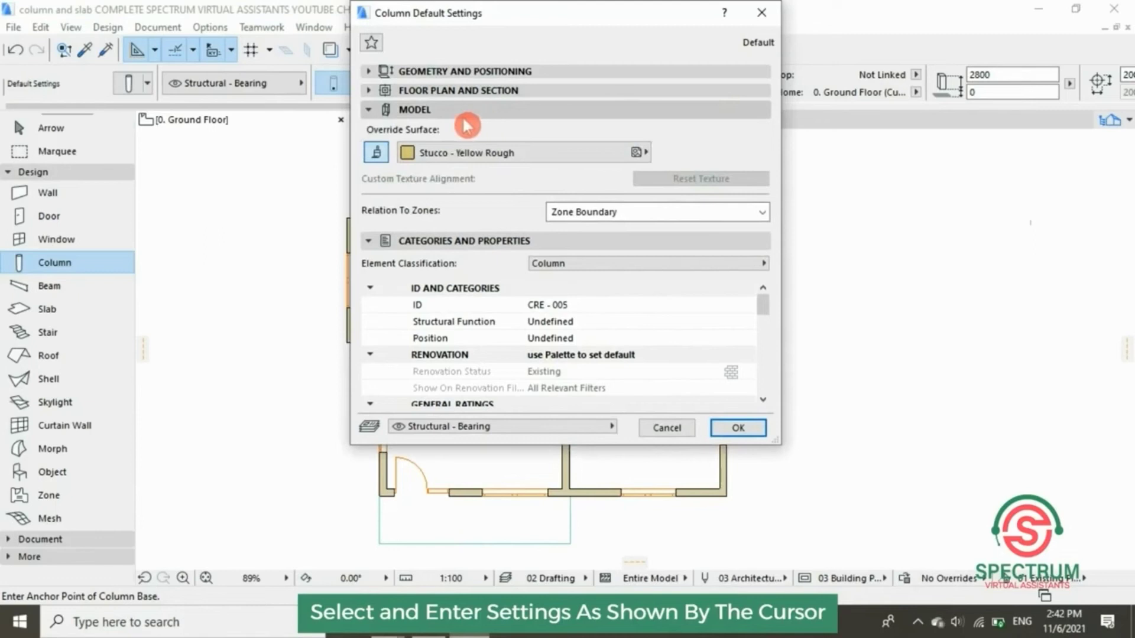
left_click(376, 154)
left_click(376, 153)
left_click(423, 154)
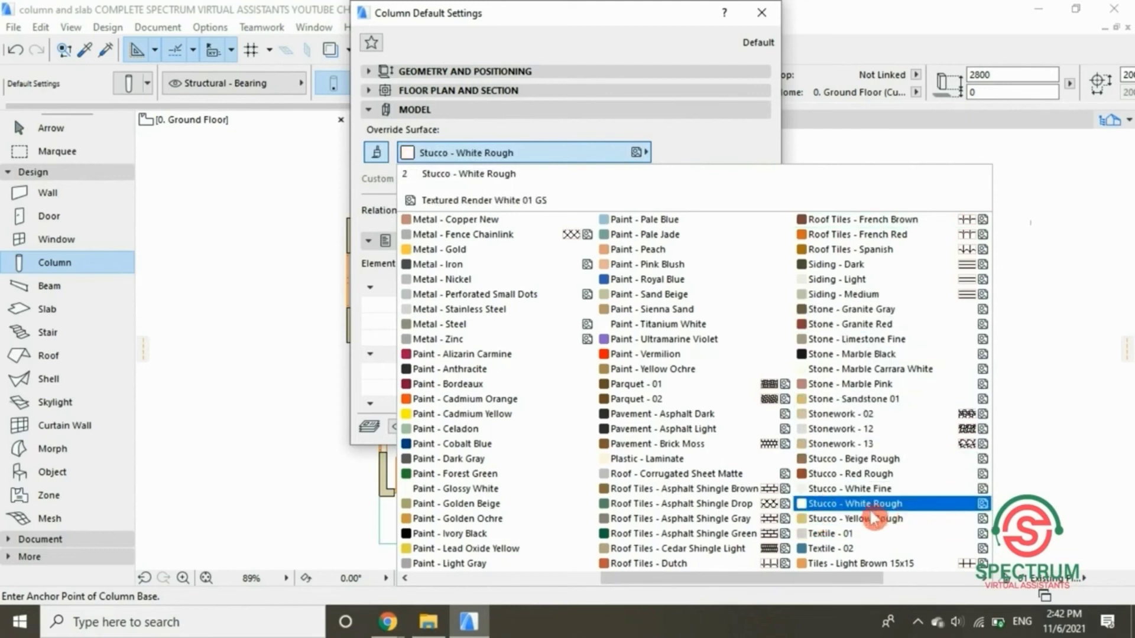
left_click(833, 520)
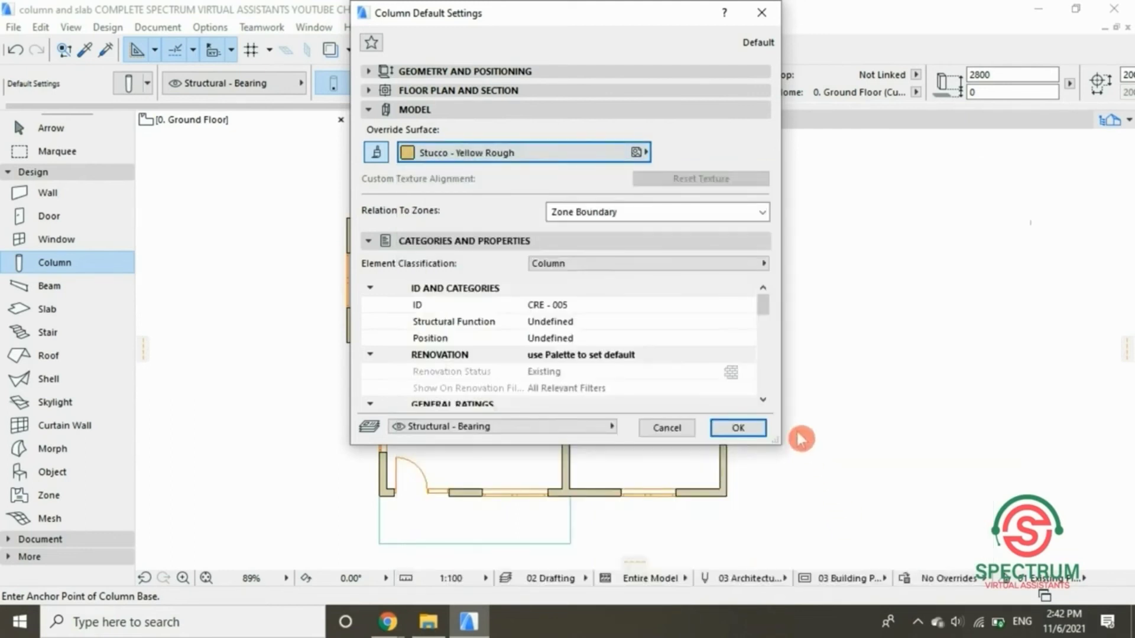
left_click(763, 214)
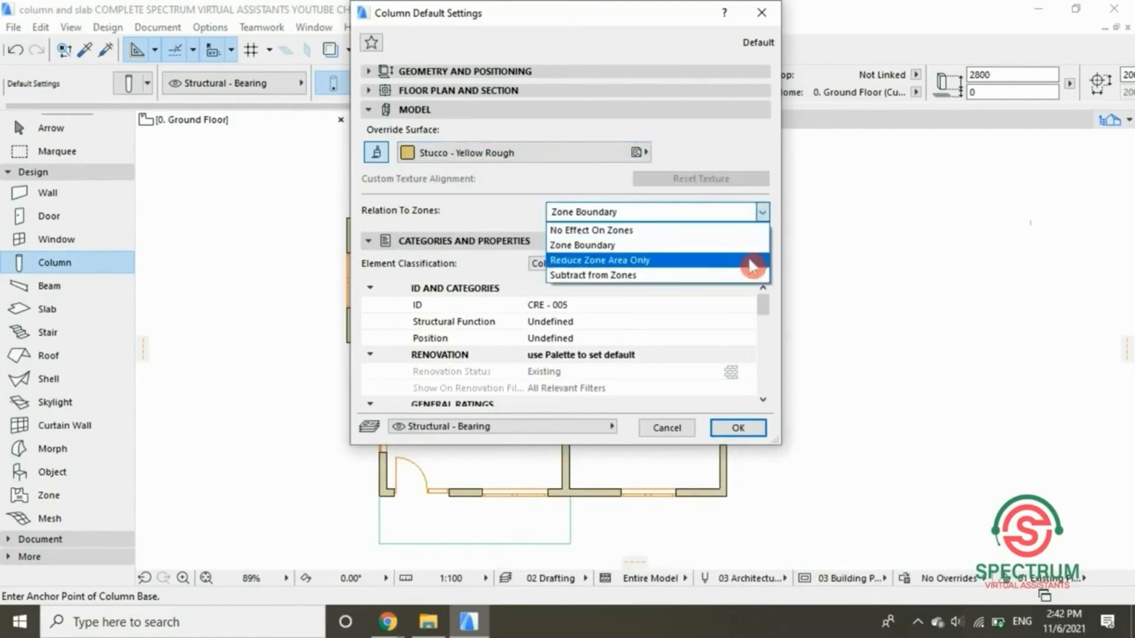
left_click(591, 246)
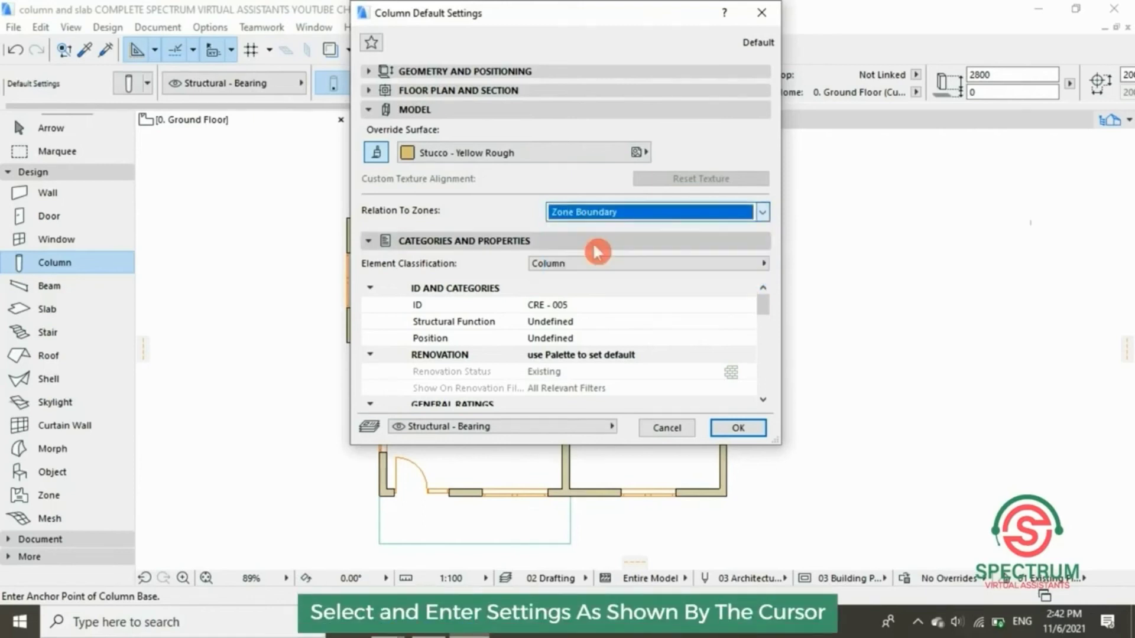
- Set the column default element classification to Column
left_click(602, 111)
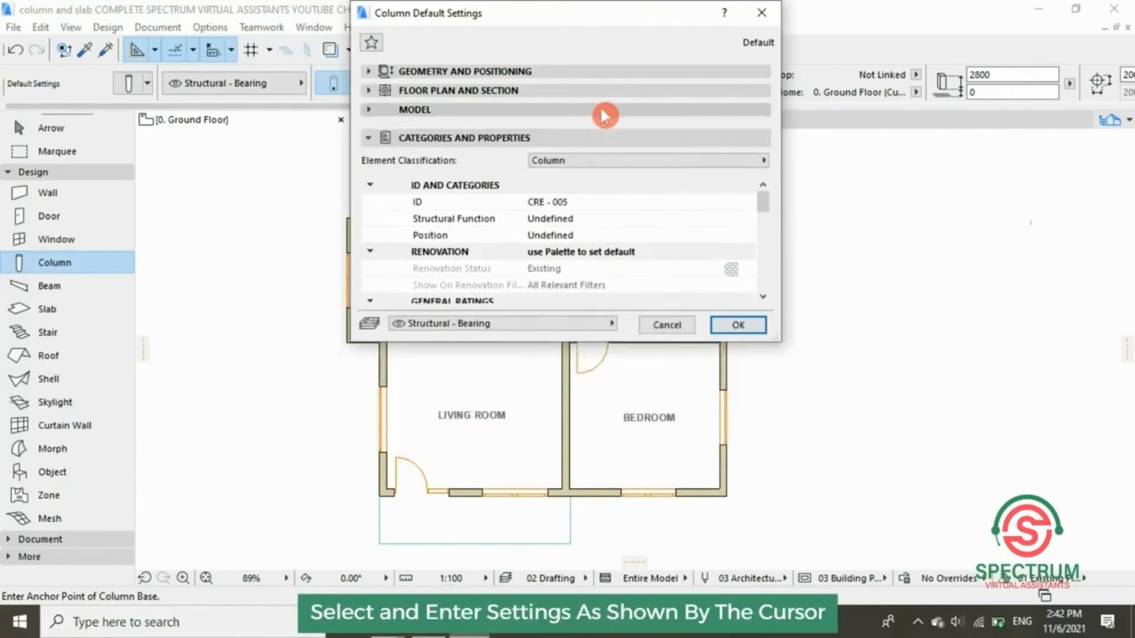
left_click(598, 130)
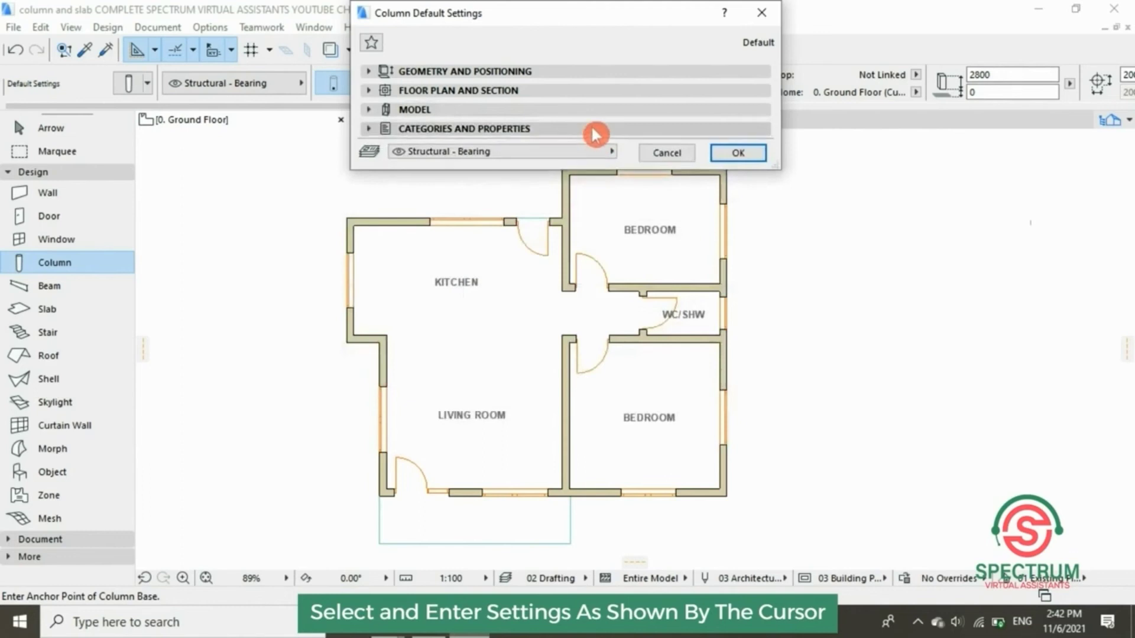
left_click(594, 133)
left_click(763, 152)
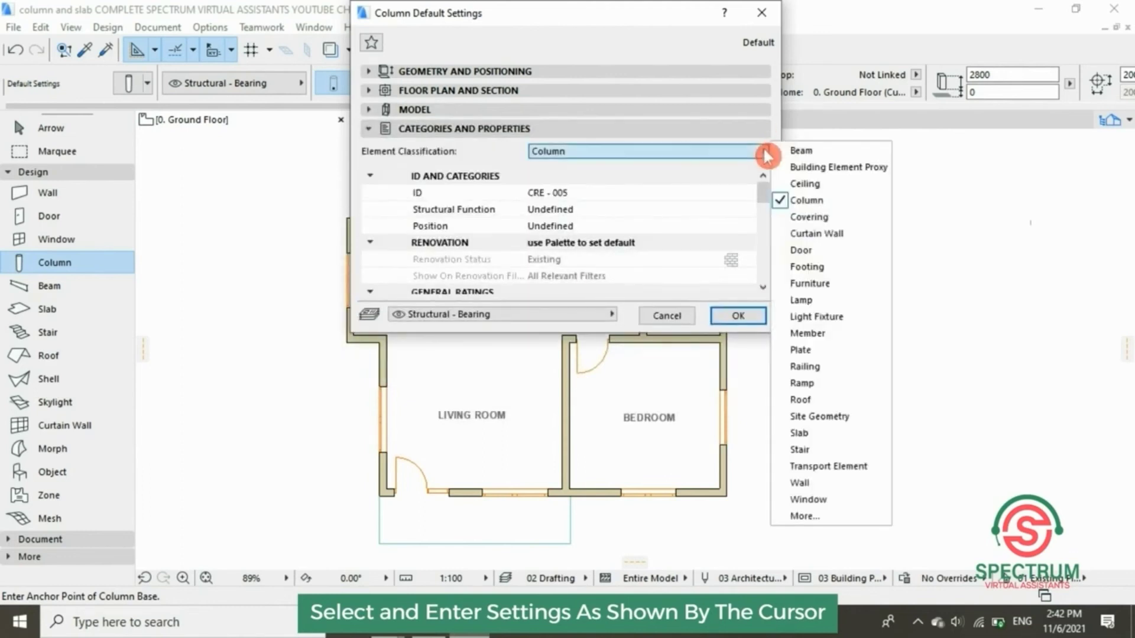
left_click(795, 201)
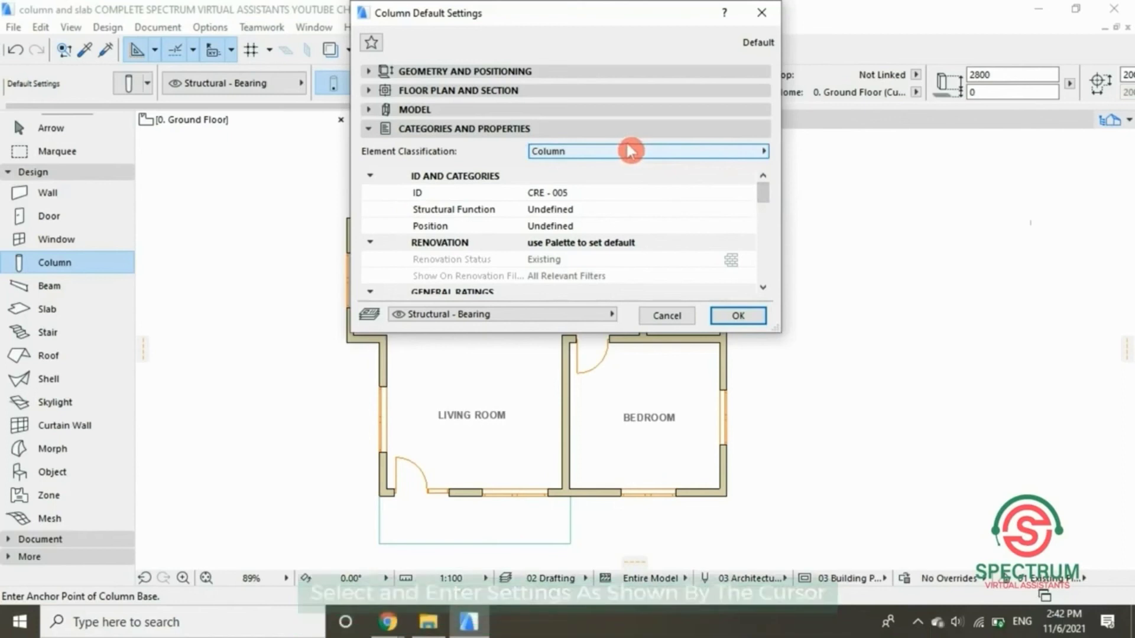
mouse_move(766, 193)
left_mouse_down()
mouse_move(776, 282)
mouse_move(766, 176)
left_mouse_up()
- Keep the column layer as Structural - Bearing and accept the column defaults
left_click(714, 130)
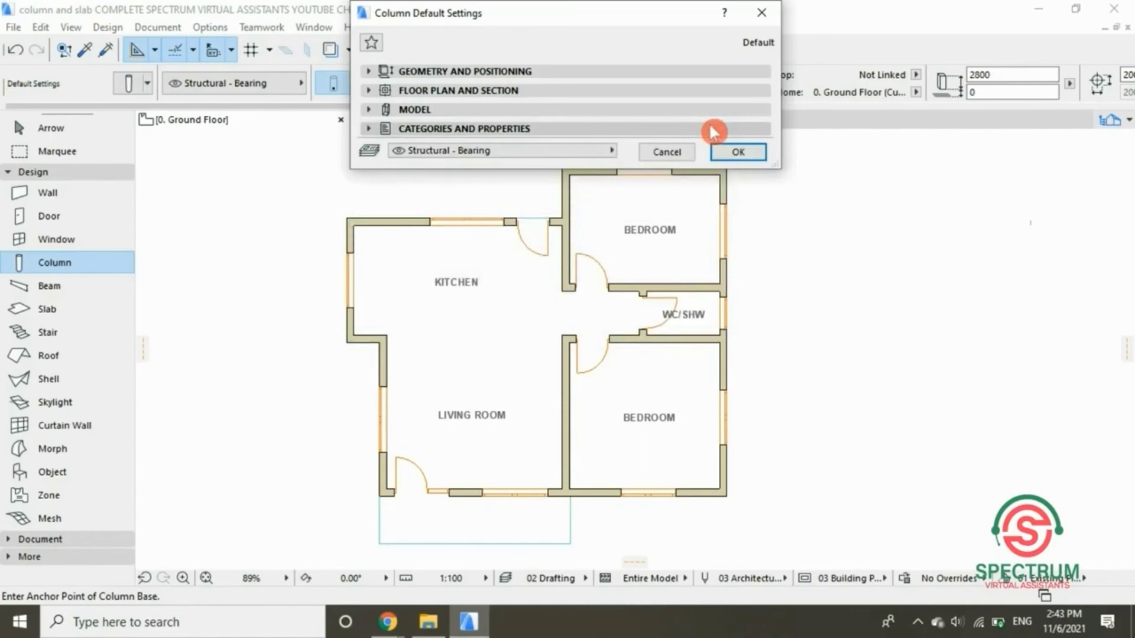
left_click(604, 155)
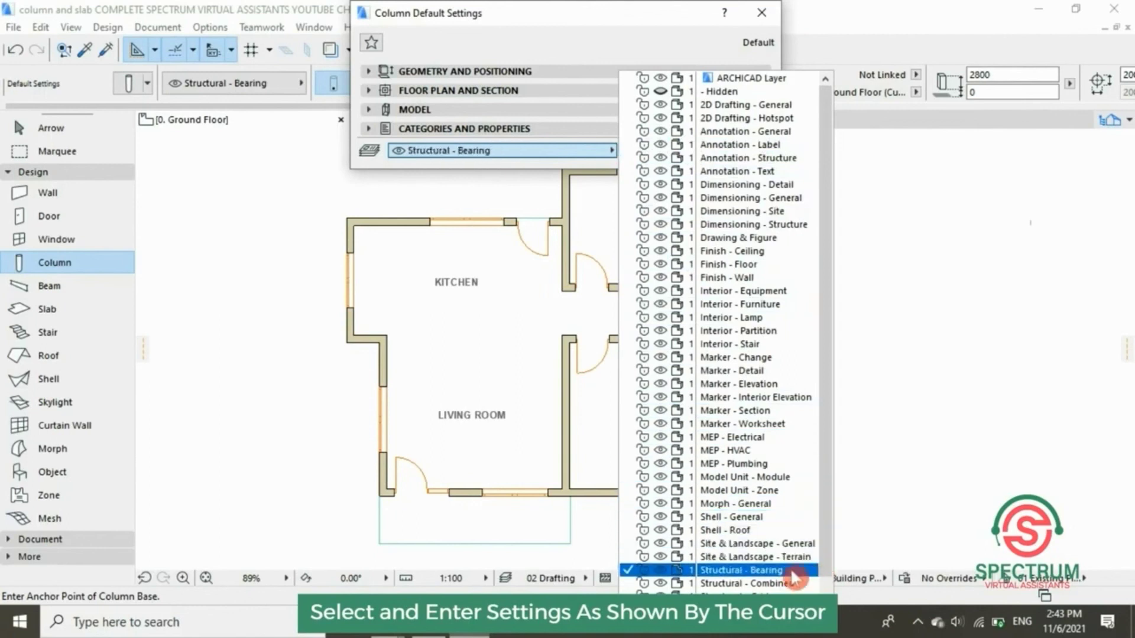
left_click(740, 571)
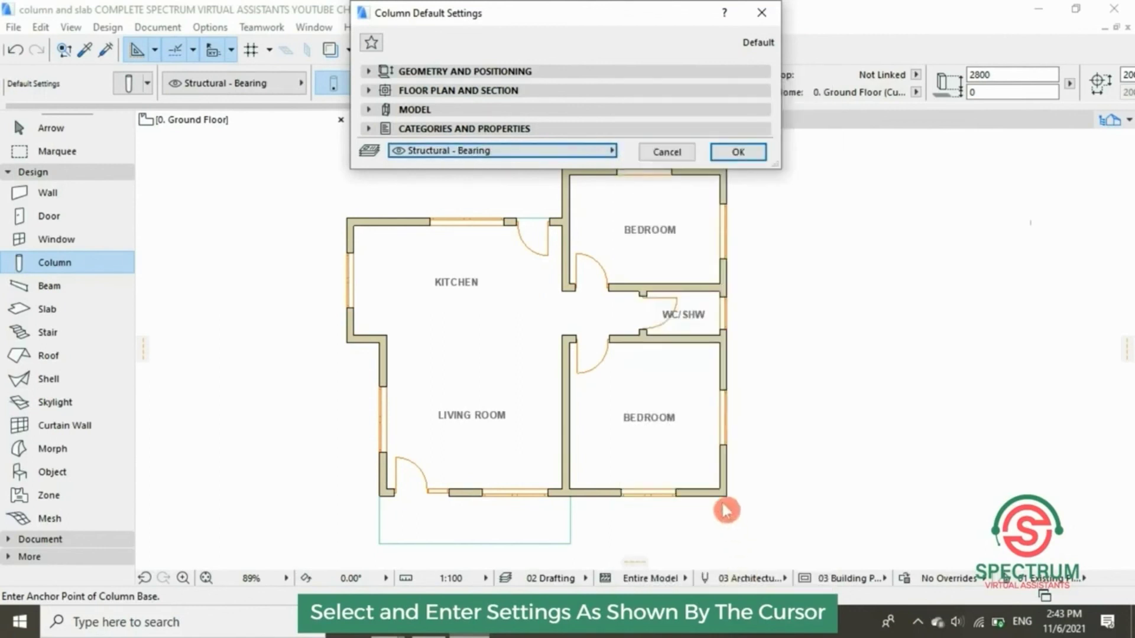
left_click(738, 152)
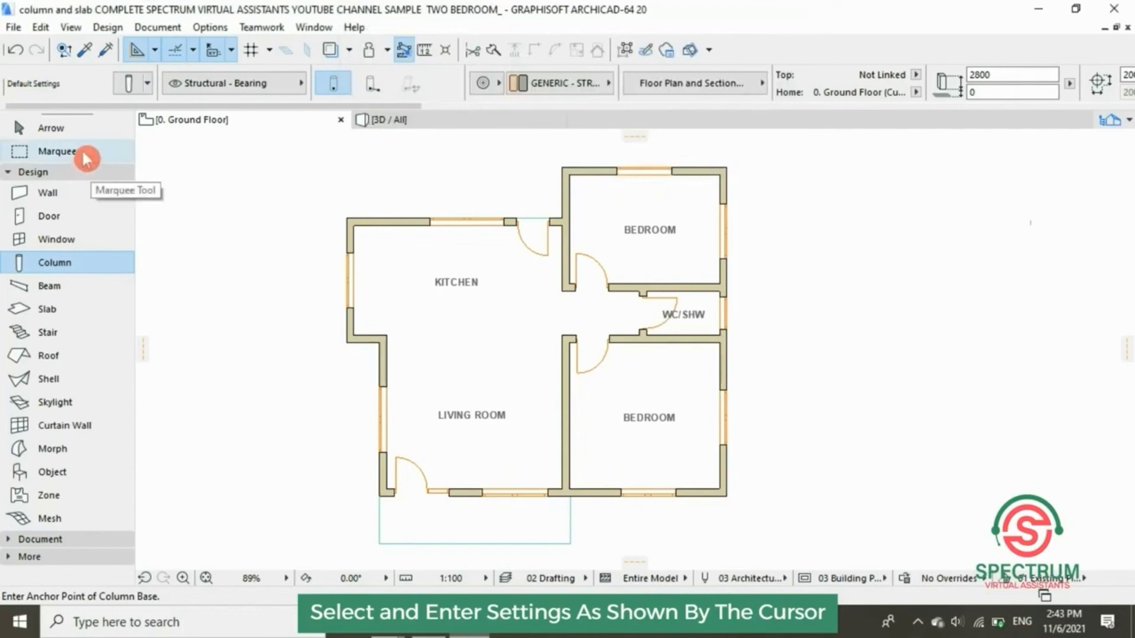
- Place a round column at the porch's bottom-left corner and select it
left_click(86, 172)
left_click(86, 173)
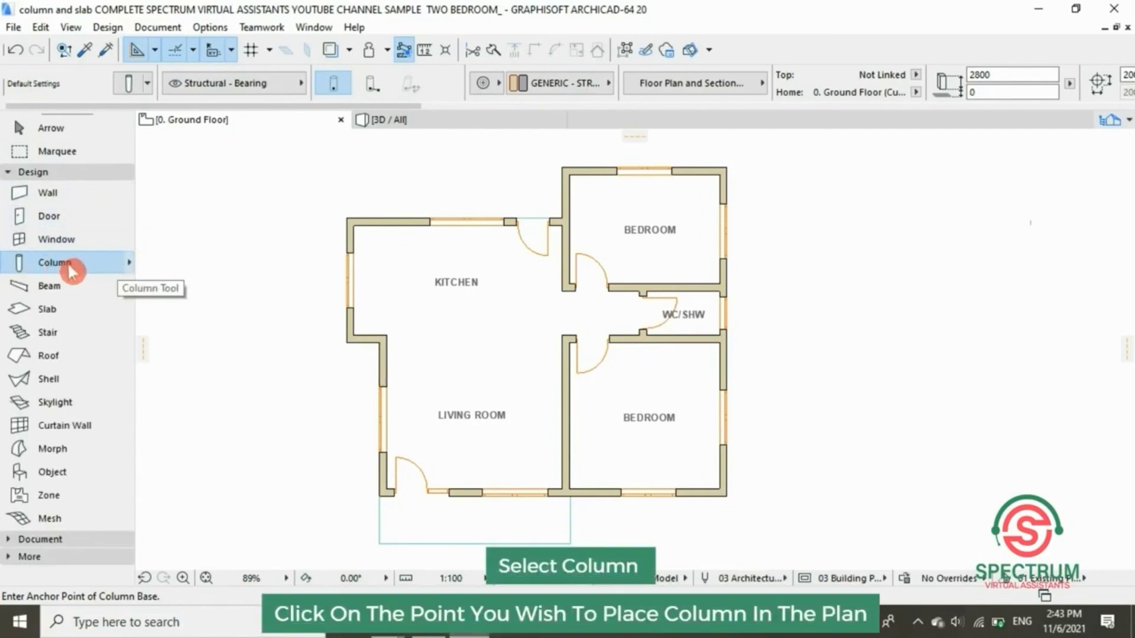
scroll(239, 189, "down", 3)
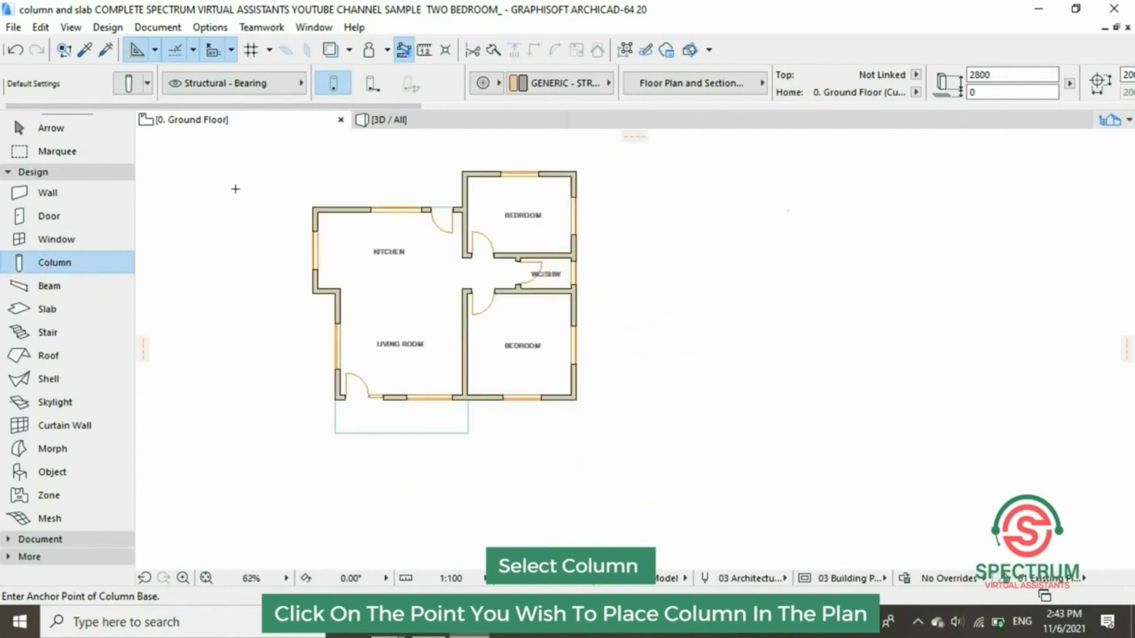
scroll(300, 323, "up", 10)
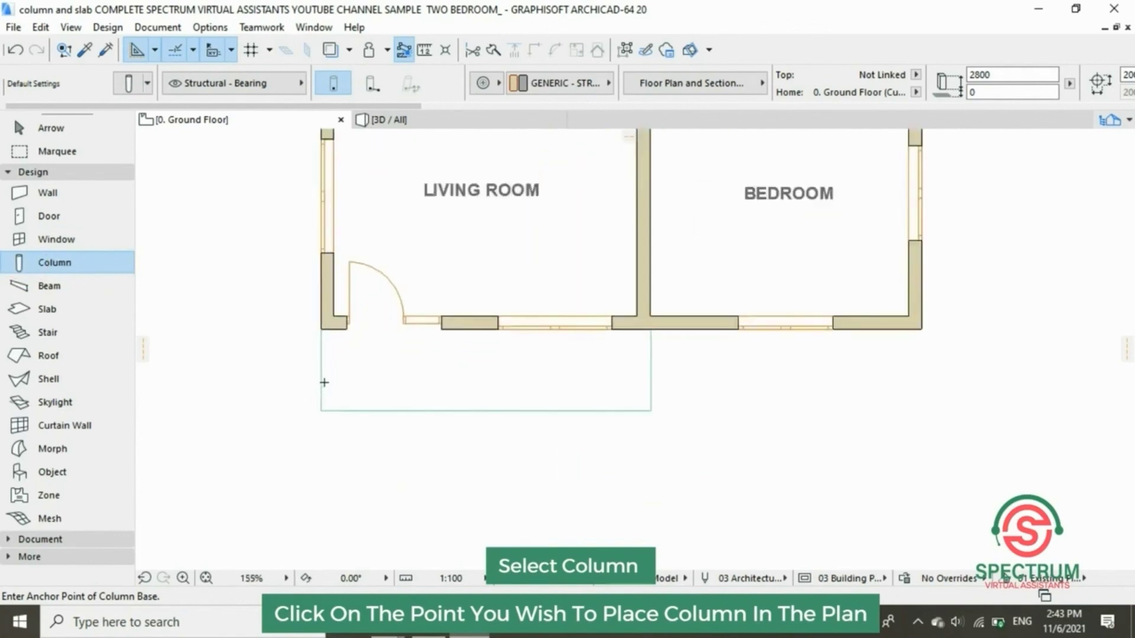
scroll(327, 408, "up", 2)
left_click(346, 445)
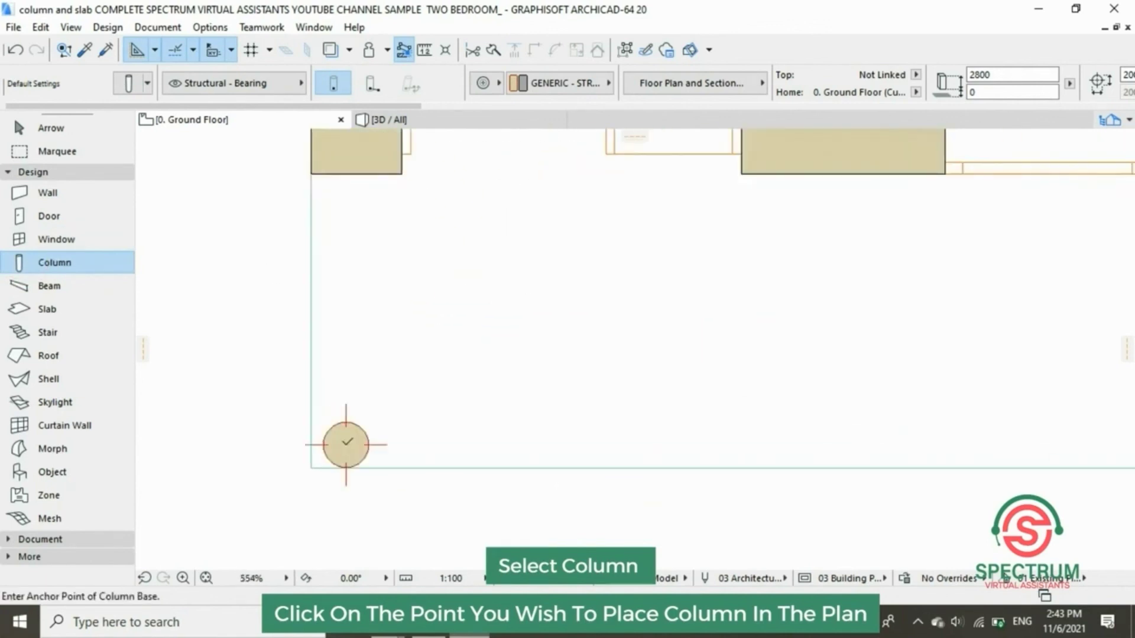
scroll(317, 404, "up", 4)
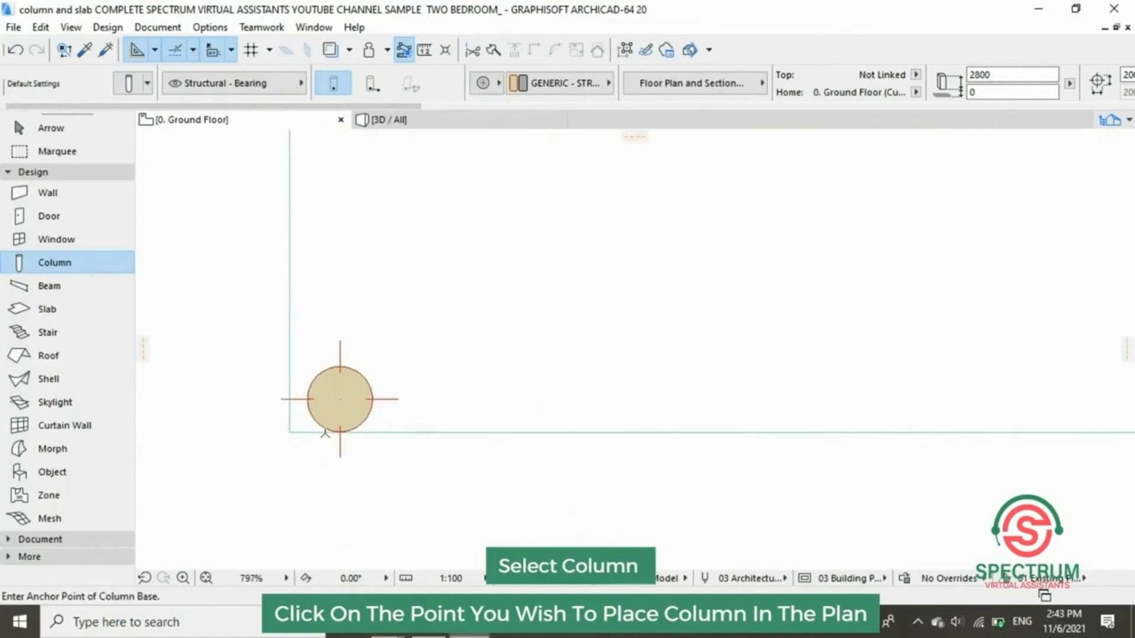
key("Escape")
left_click(355, 387)
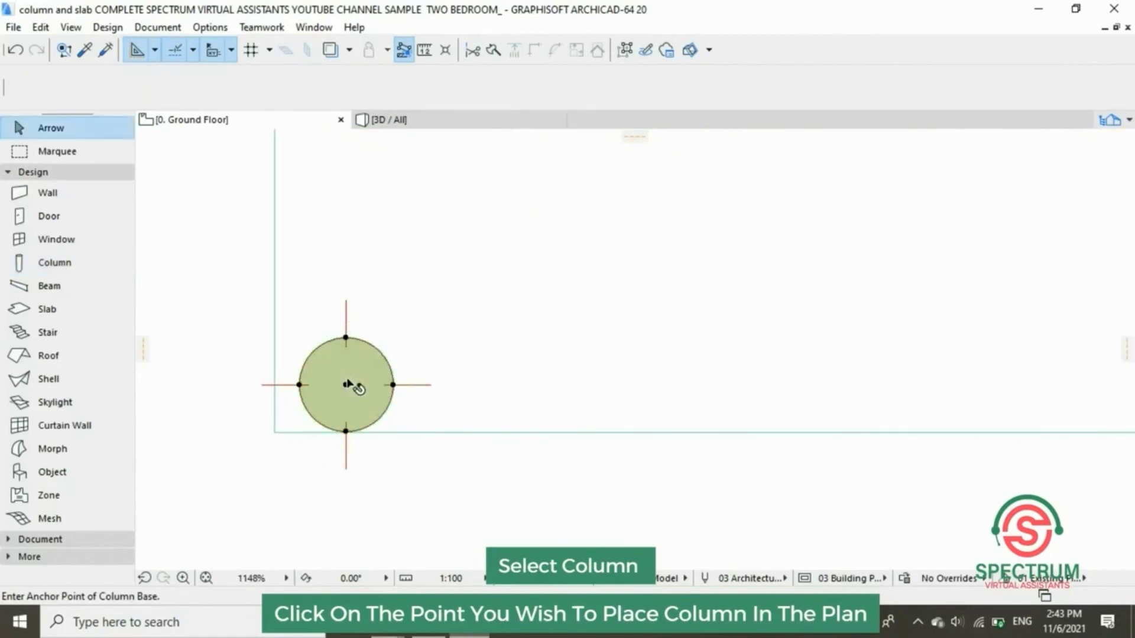
- Drag a copy of the column 2494 along the porch's front edge
right_click(349, 387)
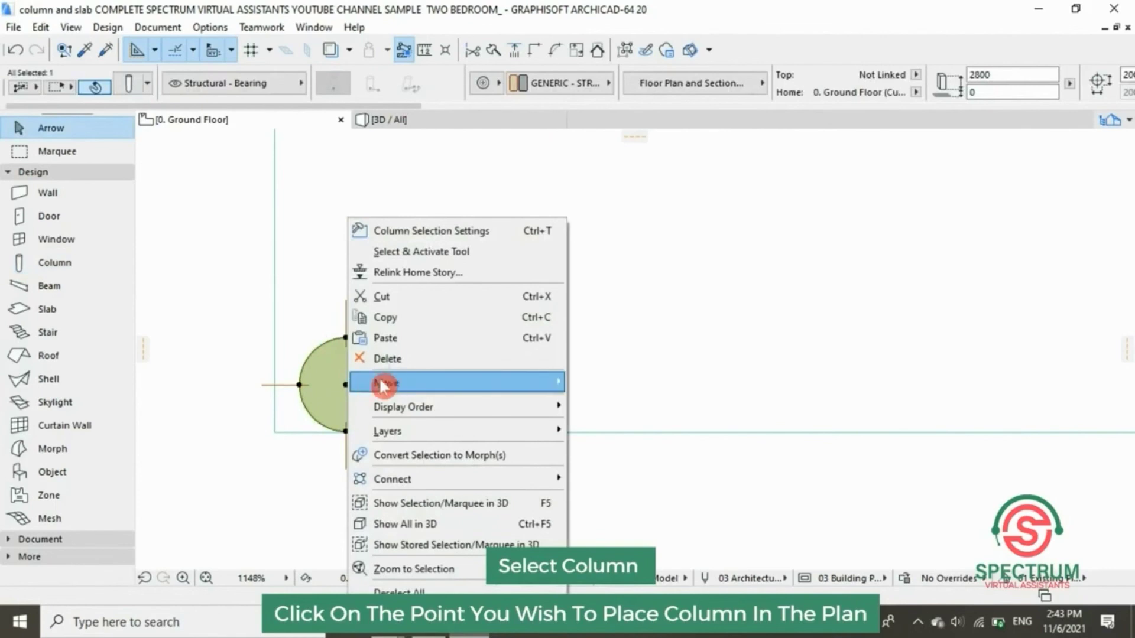
mouse_move(435, 384)
left_click(591, 382)
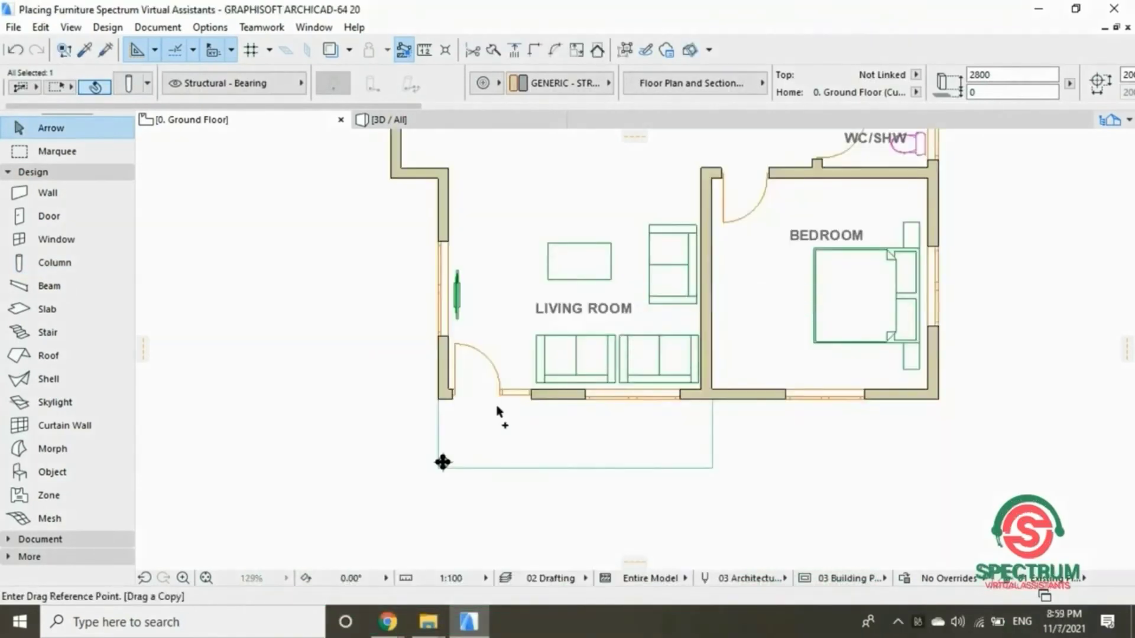
left_click(443, 462)
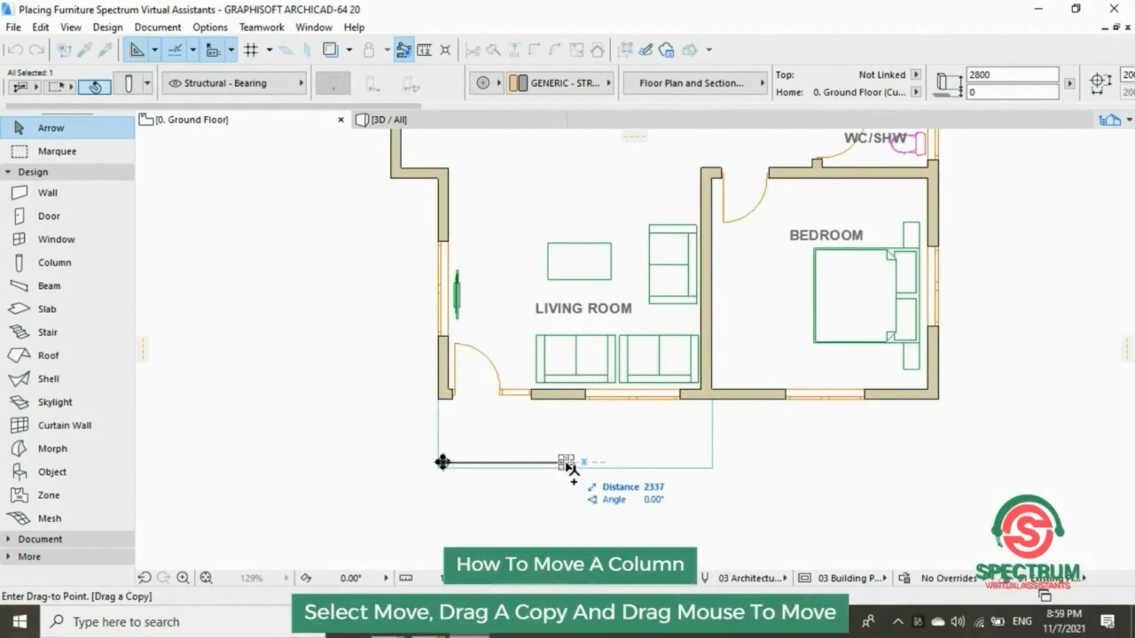
type("2494")
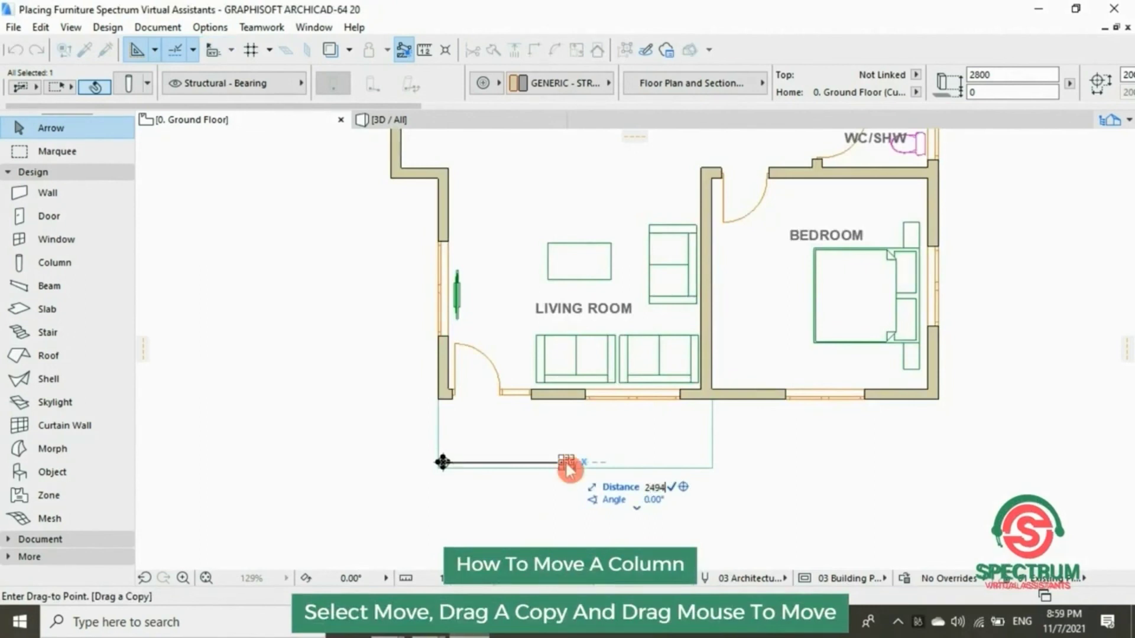
key("Return")
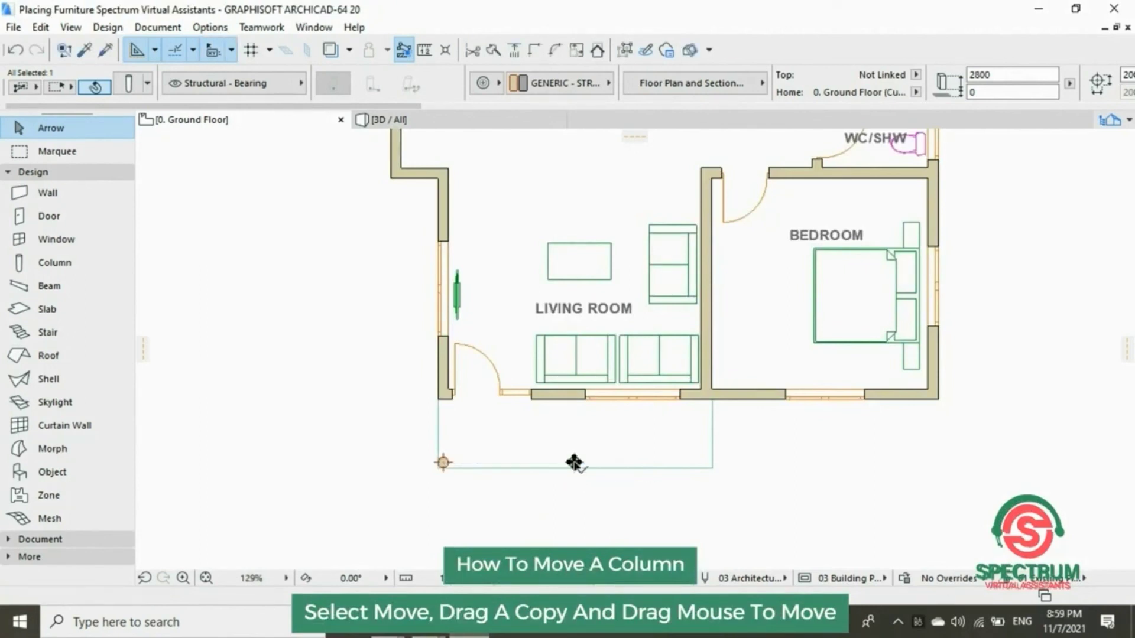
- Copy the middle column 2494 further to place the third at the porch's bottom-right corner
right_click(573, 462)
mouse_move(615, 240)
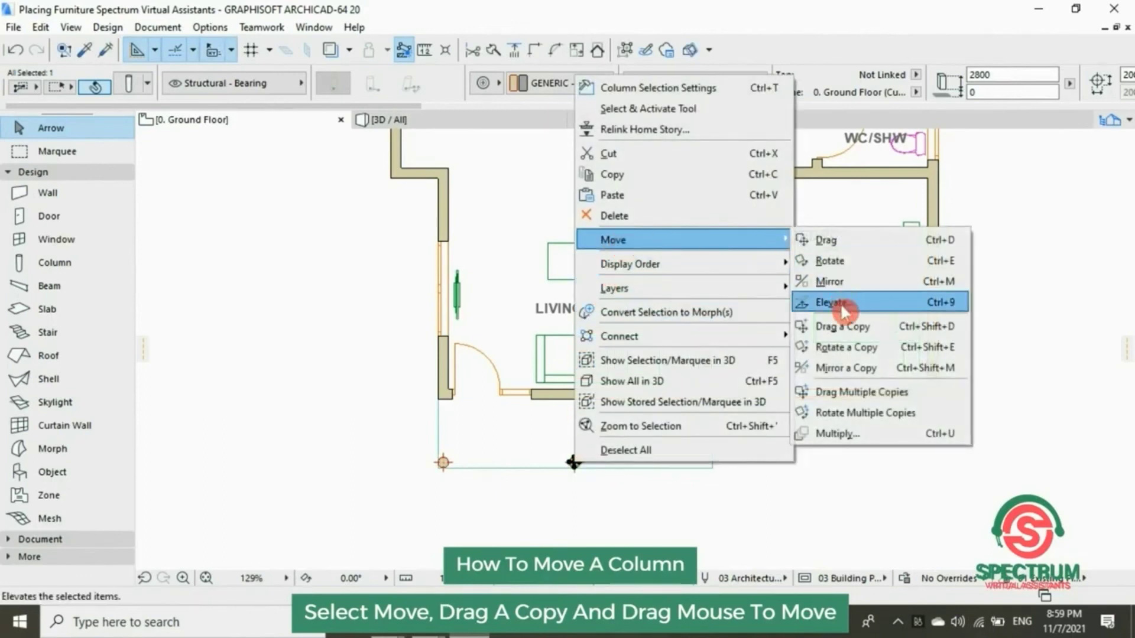
left_click(822, 325)
left_click(574, 462)
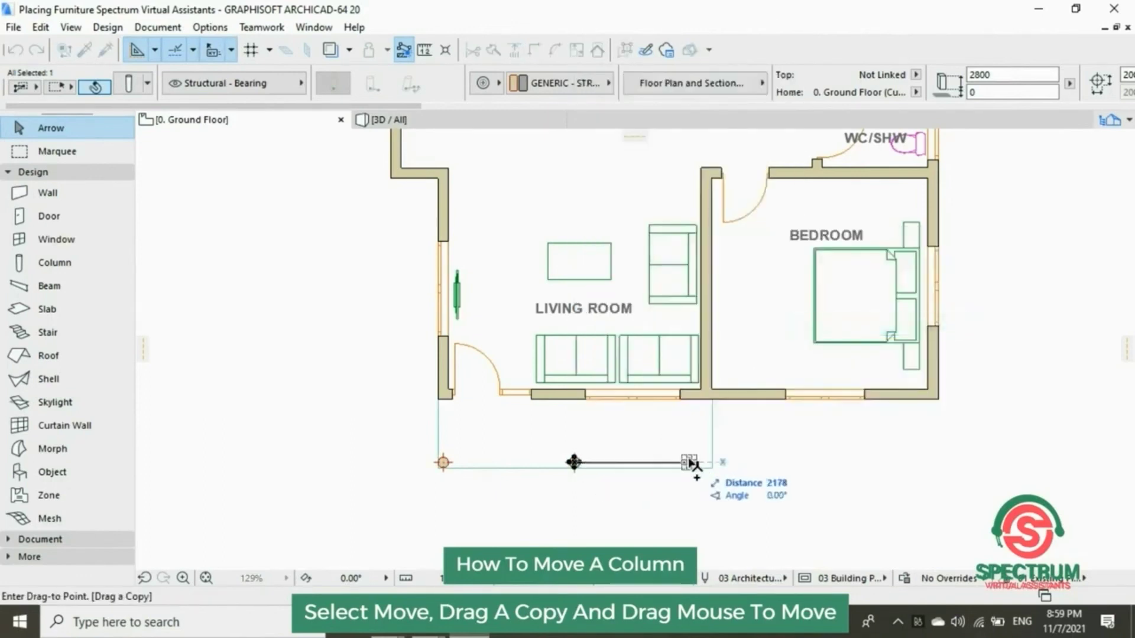
type("2494")
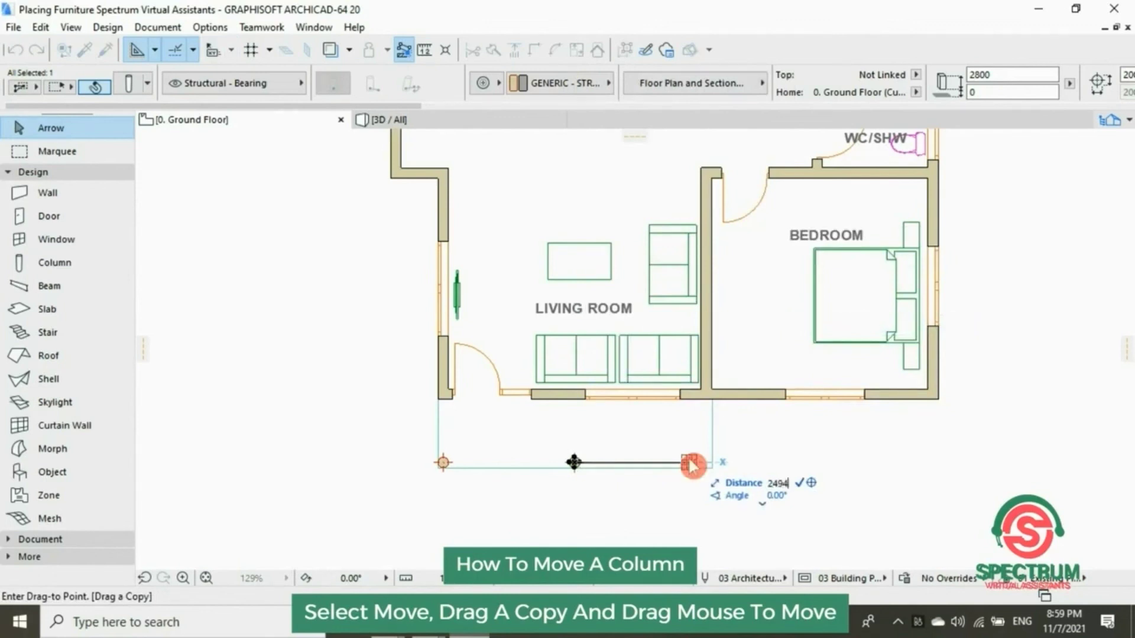
left_click(705, 462)
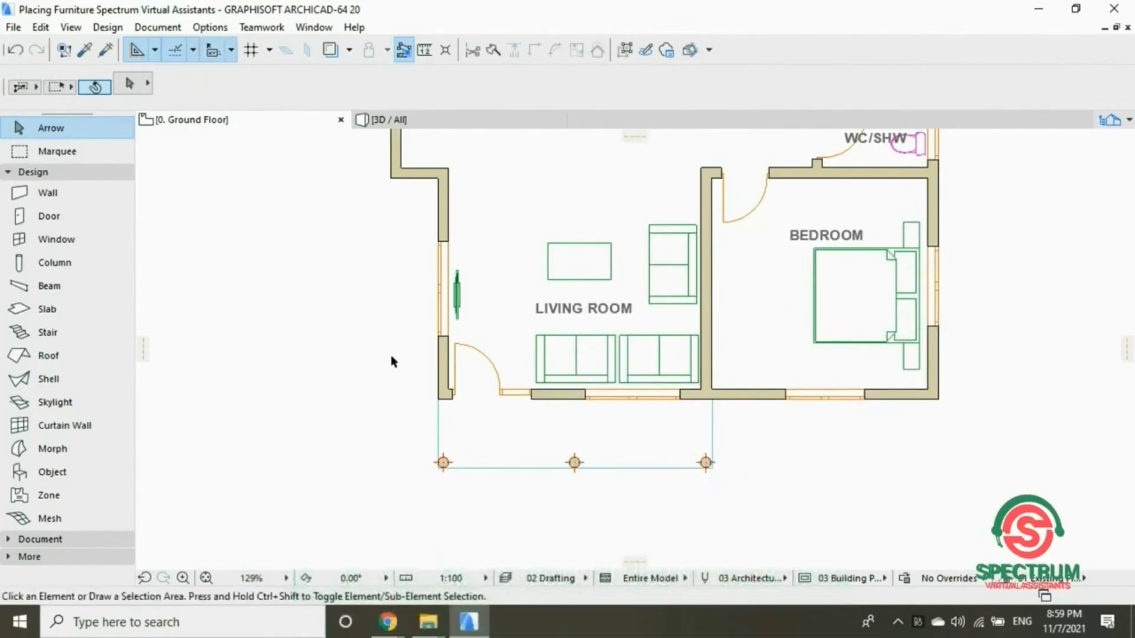
right_click(392, 356)
- Show the whole model in 3D and orbit to a low front view of the porch columns
left_click(455, 296)
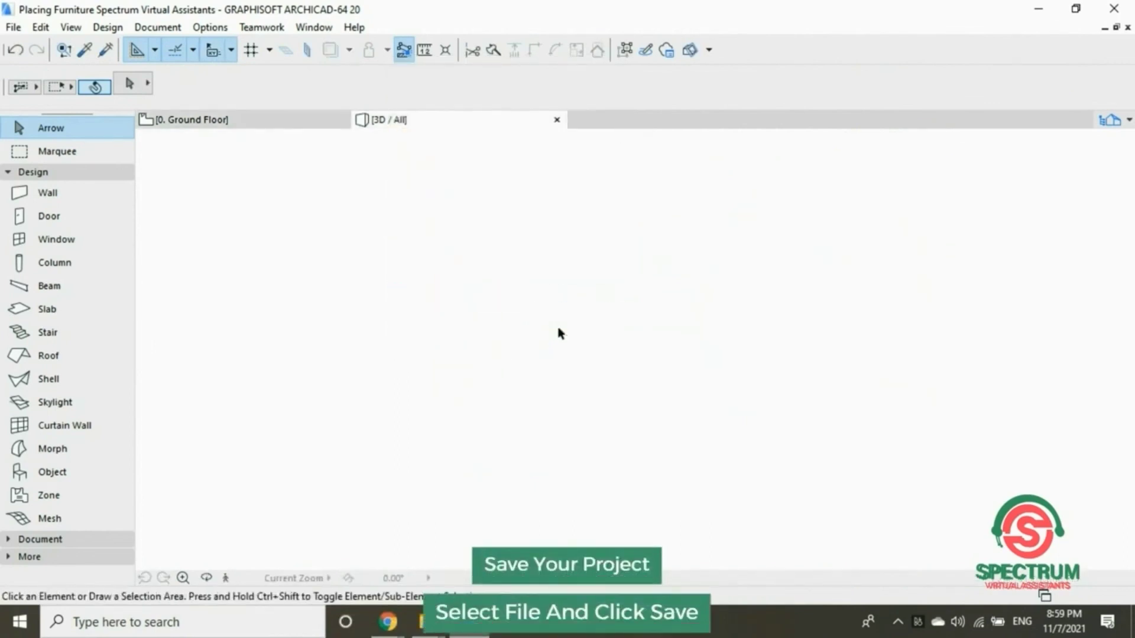
left_click(223, 581)
left_click_drag(331, 473, 354, 467)
- Return to the Ground Floor plan and save the project from the File menu
left_click(13, 27)
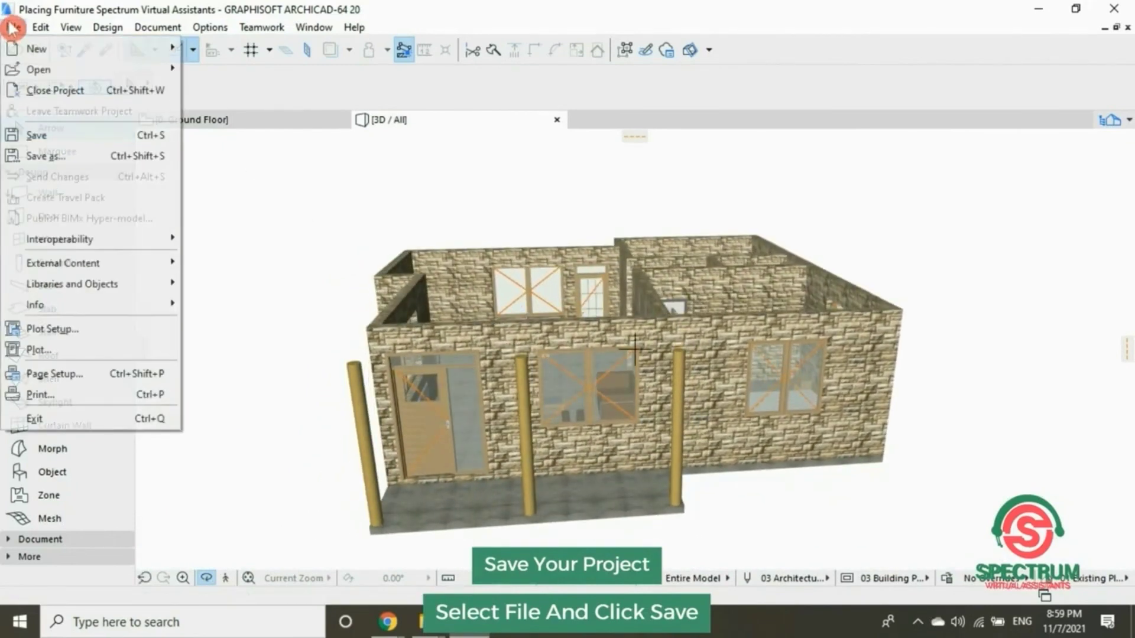
left_click(239, 128)
left_click(240, 127)
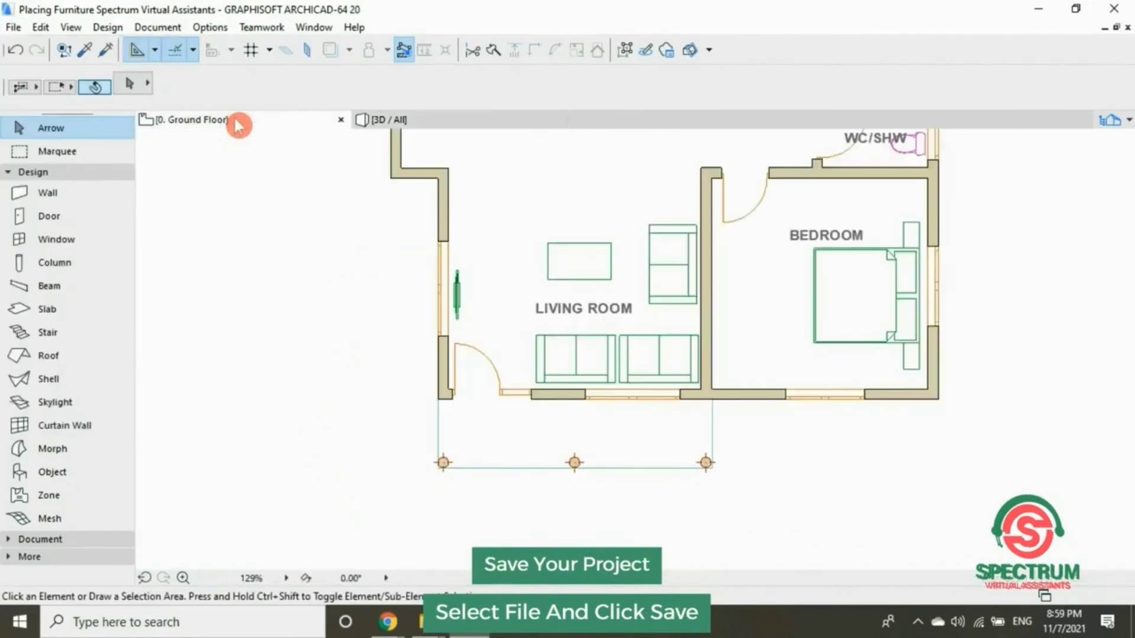
left_click(12, 27)
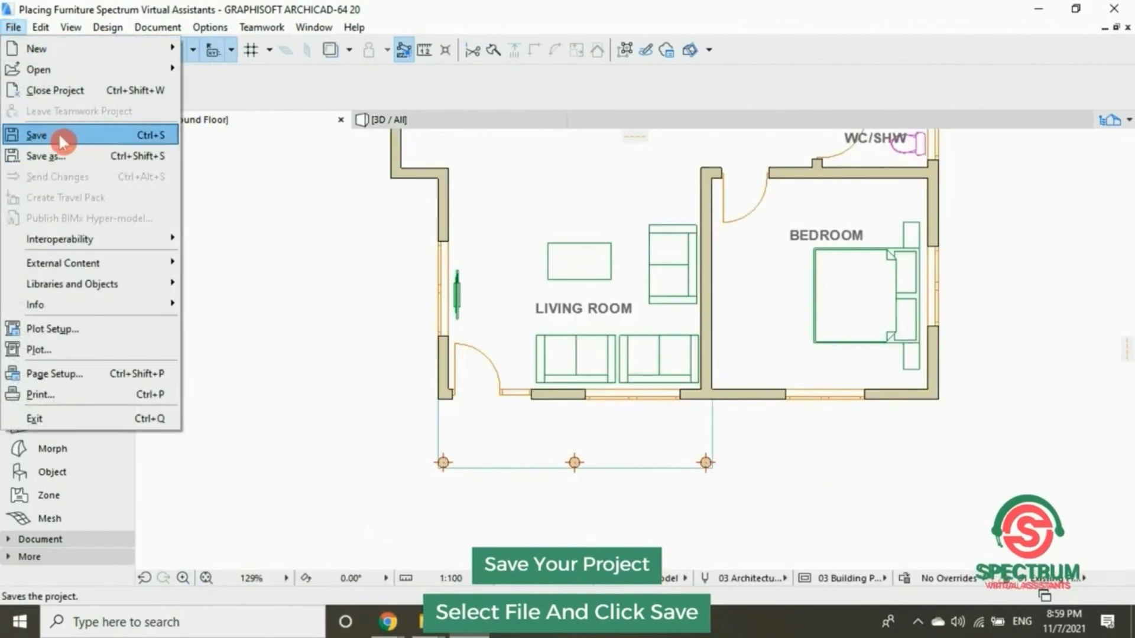